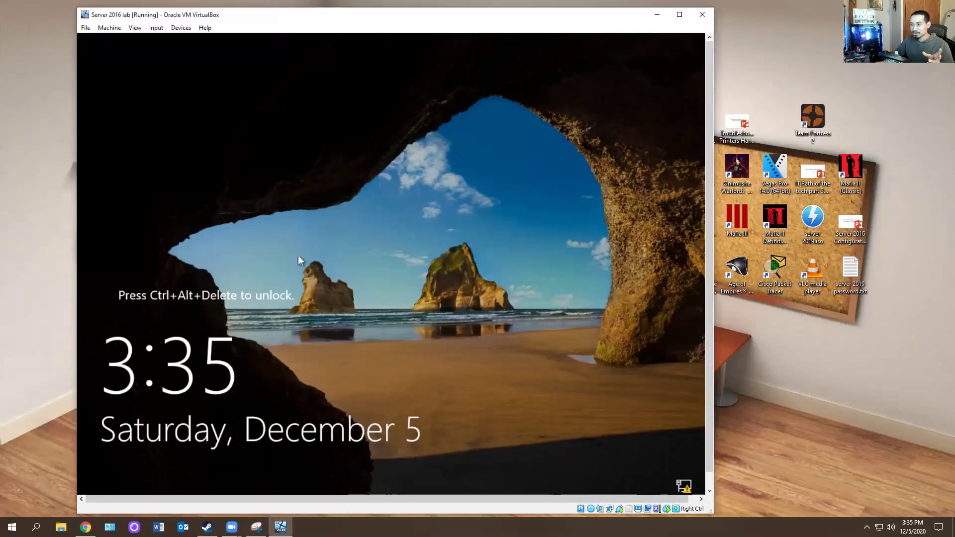
Unlock the Server 2016 lab virtual machine, enter the administrator's account password to sign in, and reposition the VM window
left_click(156, 29)
mouse_move(168, 38)
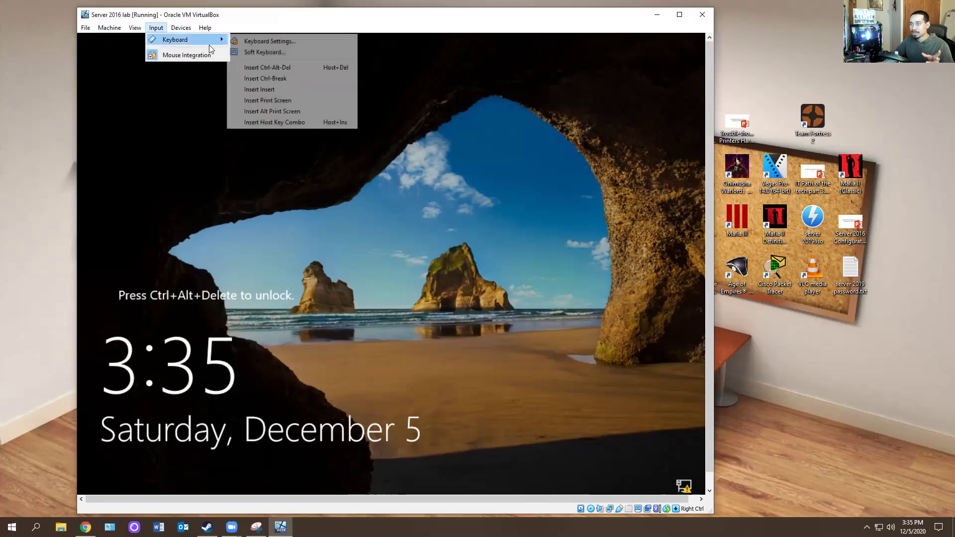
left_click(265, 67)
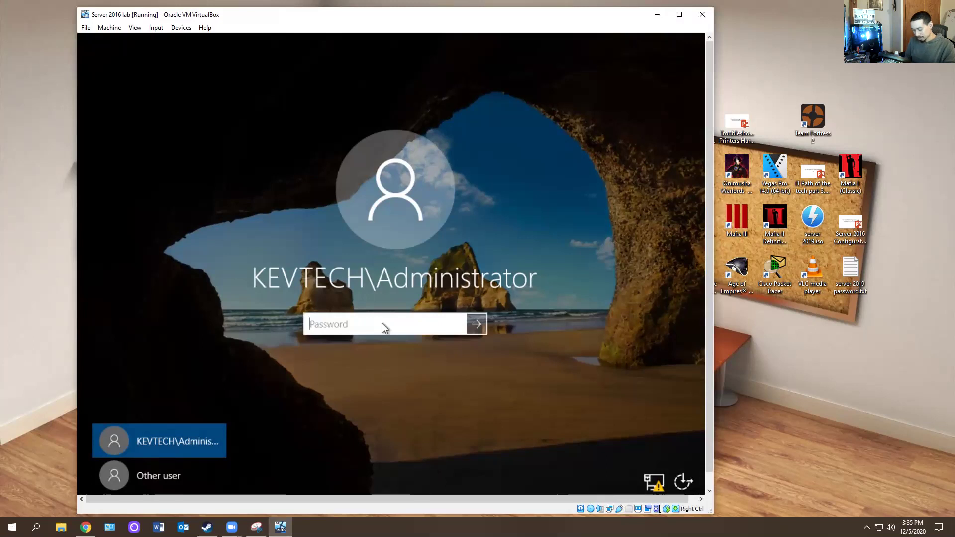
type("••••••••••••")
key("Return")
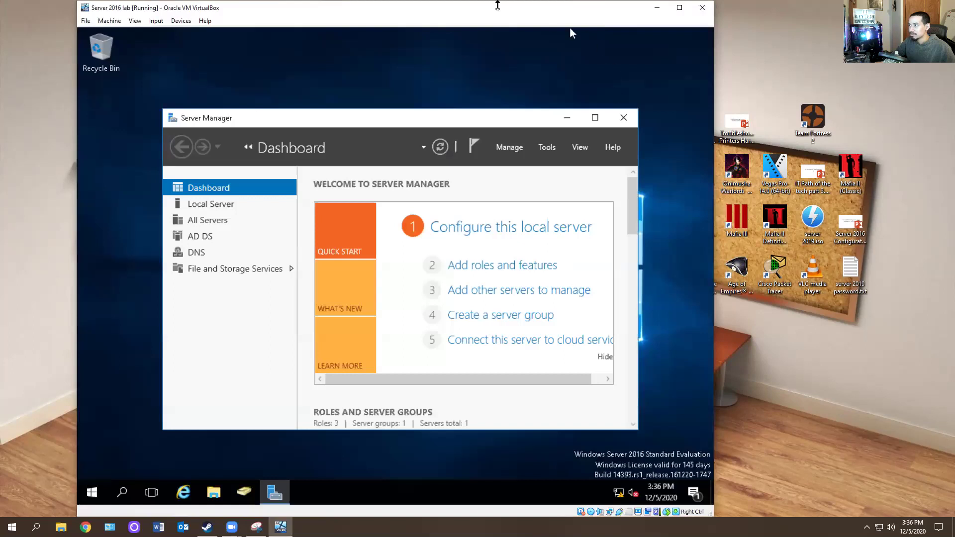
left_click_drag(548, 13, 600, 14)
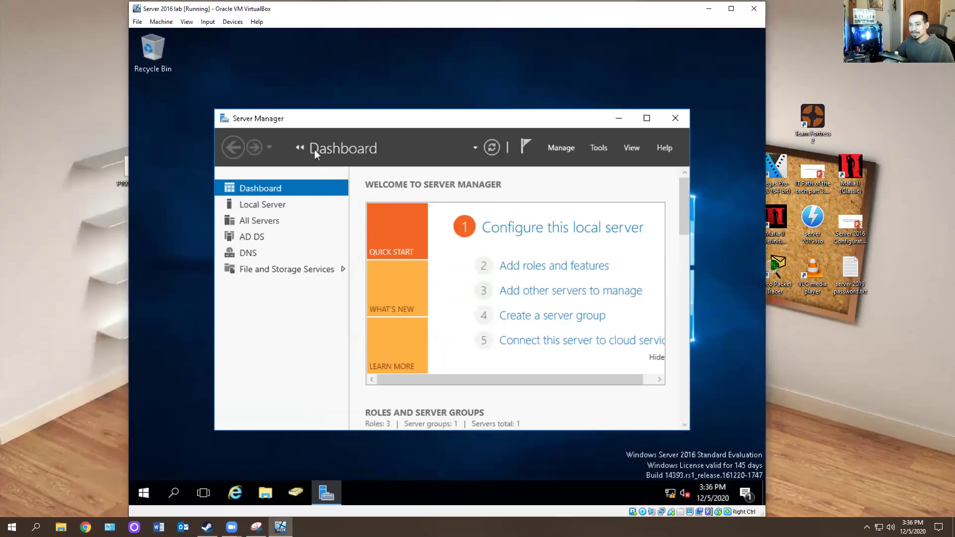
Insert the Guest Additions CD image into the virtual machine and check the disk options of its optical drive
left_click(232, 22)
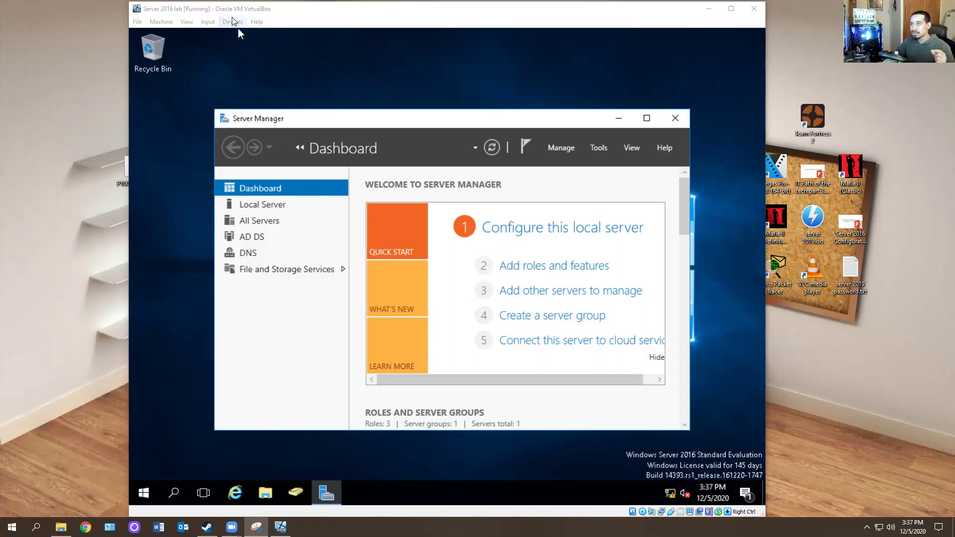
left_click(234, 22)
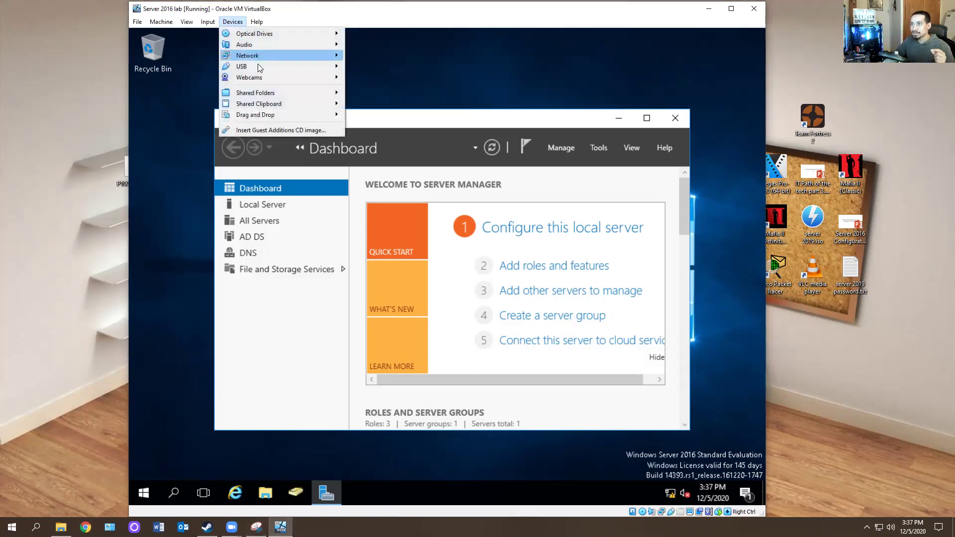
left_click(289, 131)
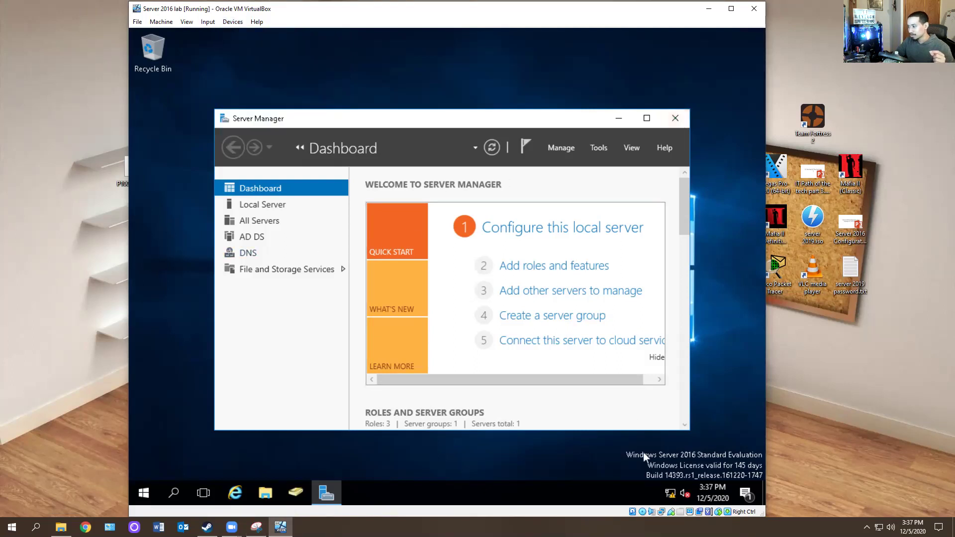
left_click(642, 512)
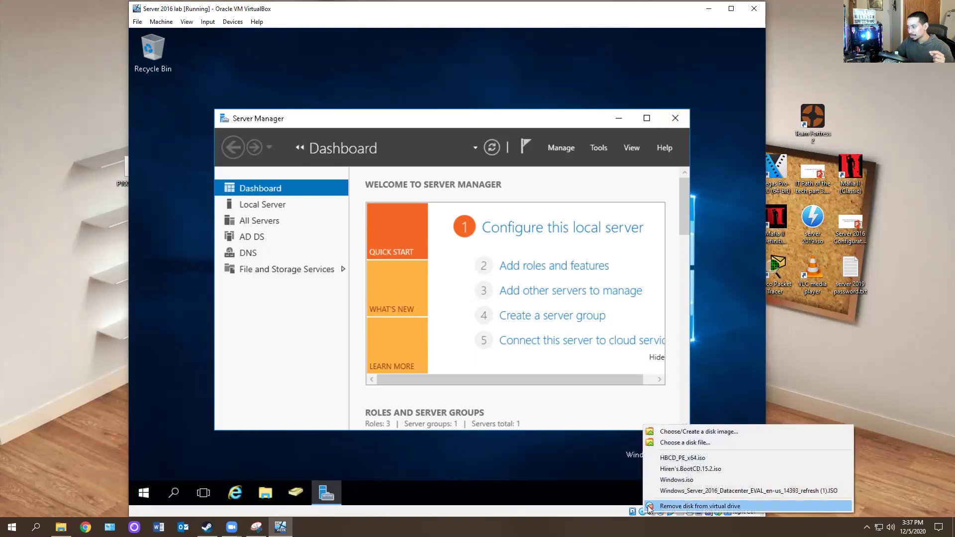
left_click(274, 470)
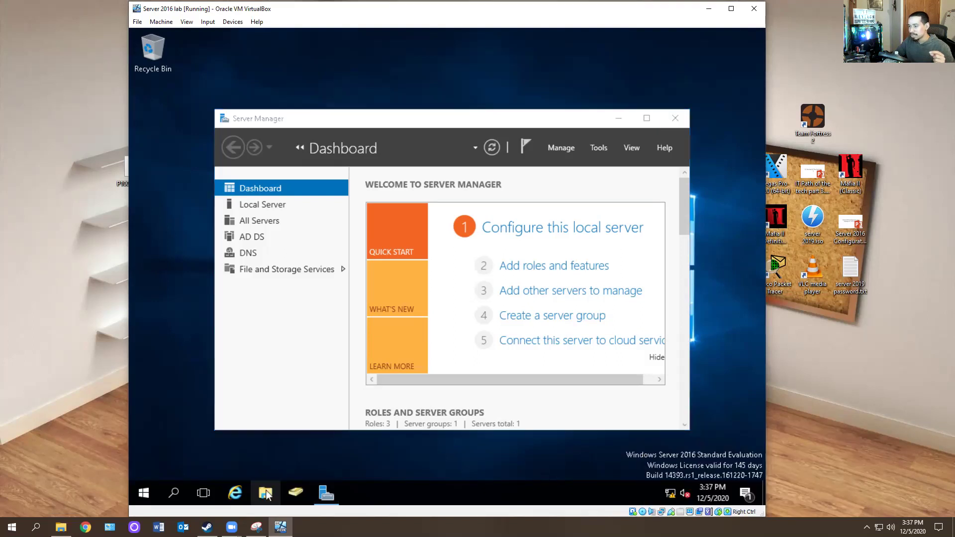
Open This PC inside the server and launch Guest Additions setup from CD Drive (D:)
left_click(265, 492)
left_click(178, 275)
left_click(462, 325)
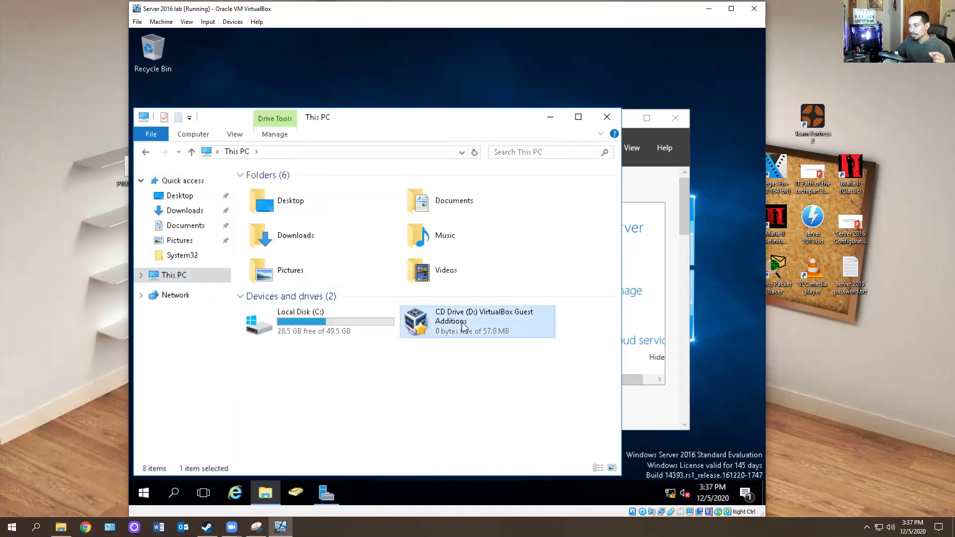
double_click(484, 318)
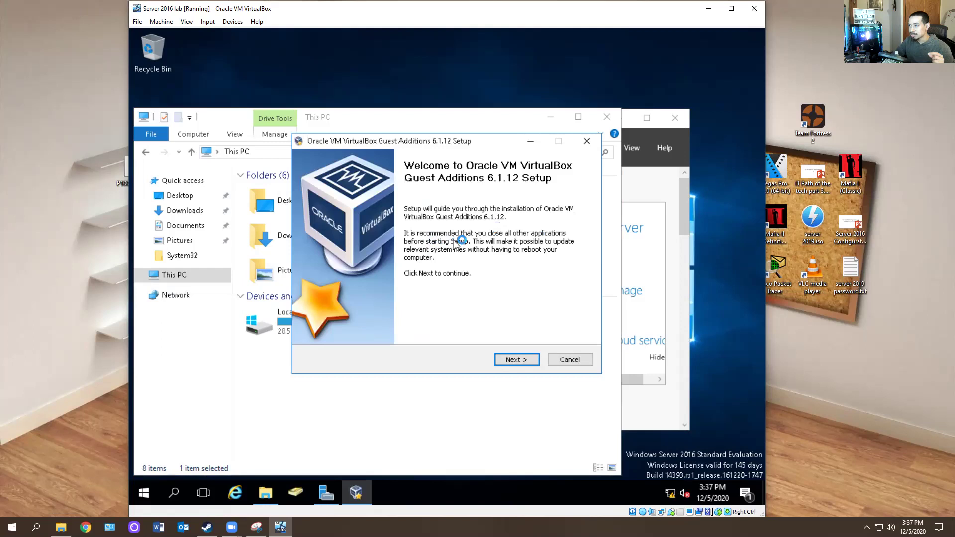
Close the Server Manager and This PC windows behind the Guest Additions setup
left_click(670, 130)
left_click(675, 118)
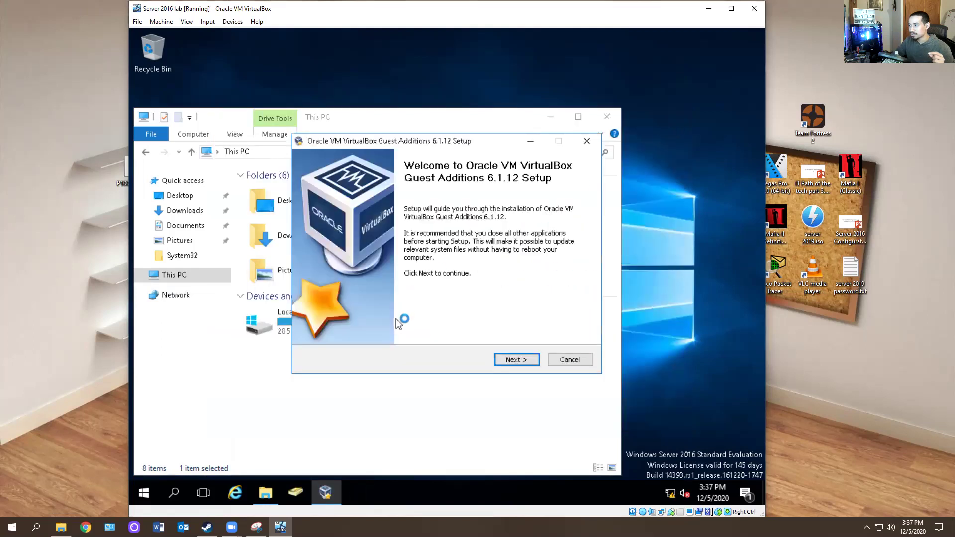
left_click(606, 117)
Install VirtualBox Guest Additions 6.1.12 with the default folder and components, and finish with Reboot now
left_click(516, 359)
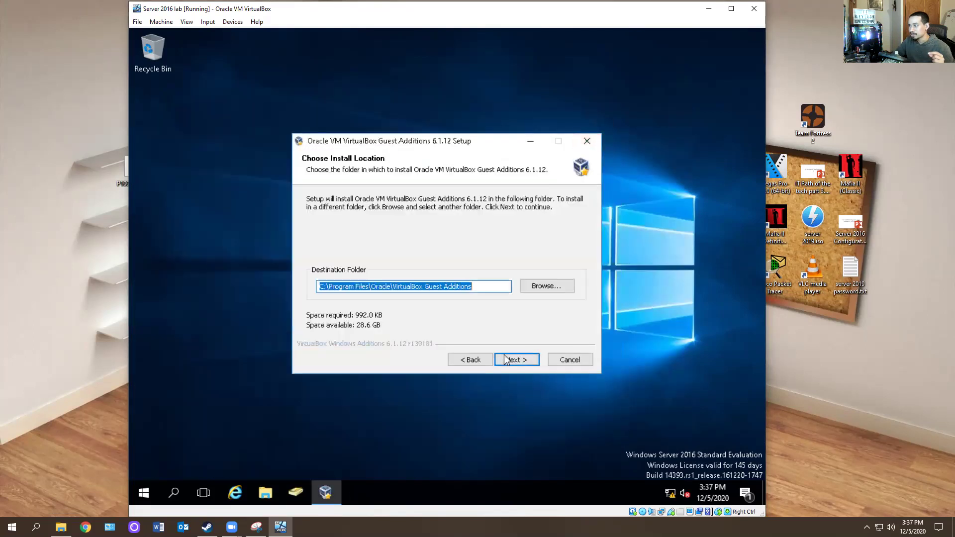
left_click(514, 359)
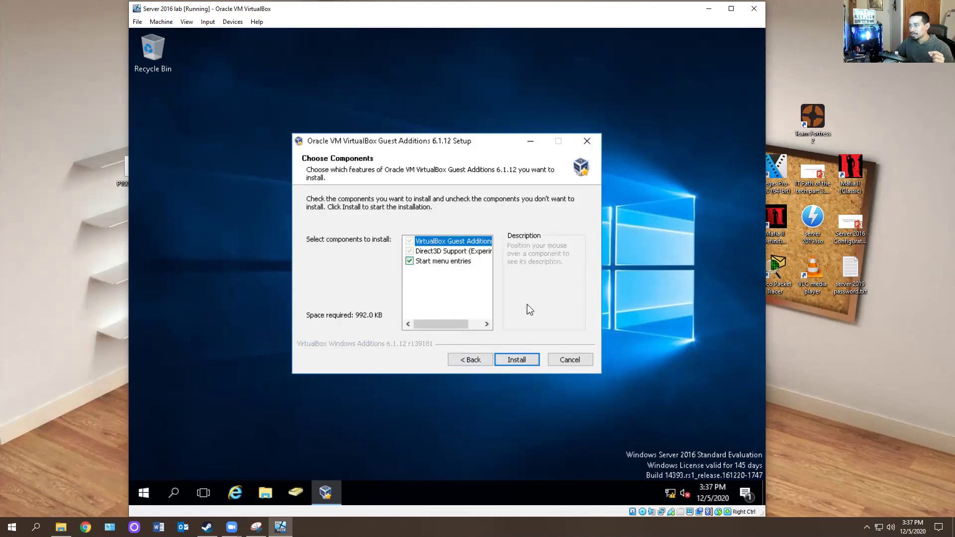
mouse_move(422, 251)
left_click(517, 360)
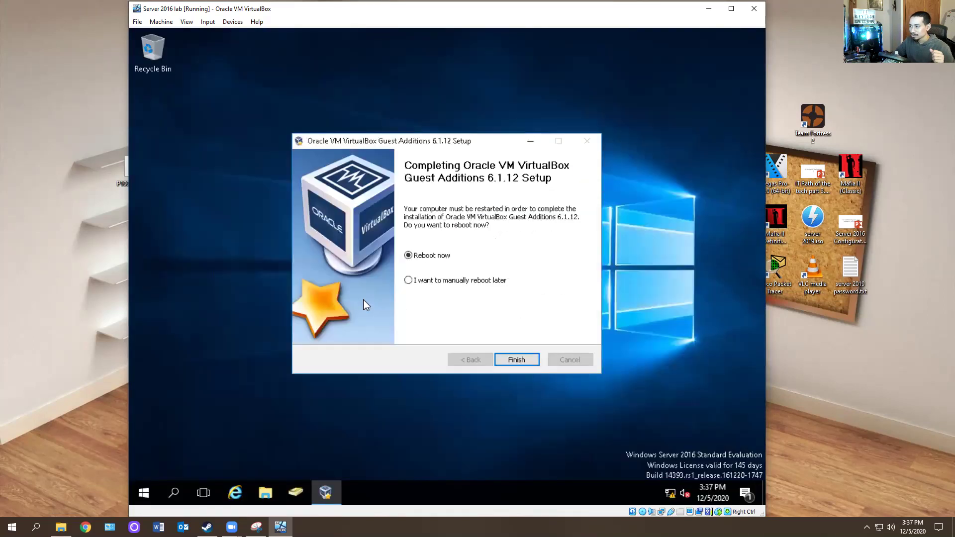
left_click(521, 356)
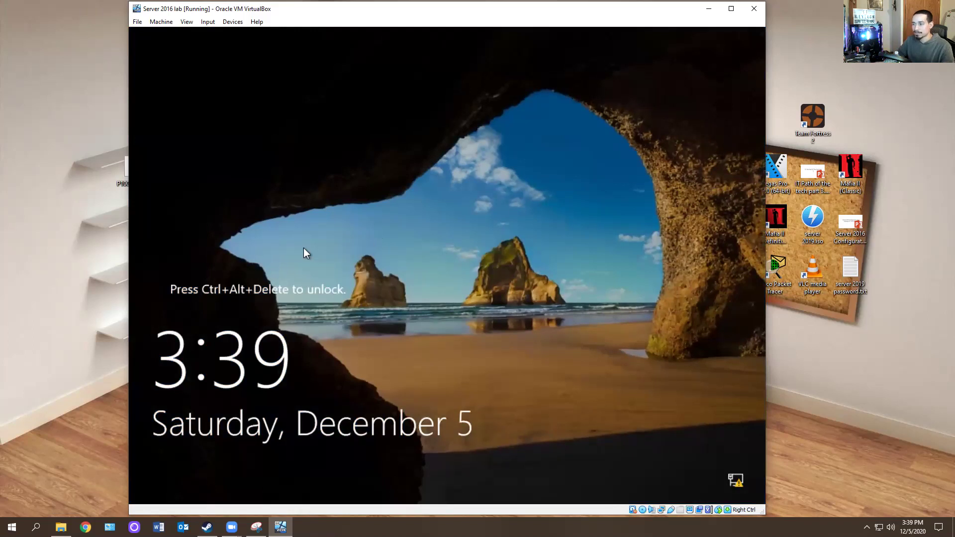
Send Ctrl+Alt+Delete to the restarted server, sign in with the administrator's account password, and close Server Manager
left_click(233, 22)
mouse_move(204, 24)
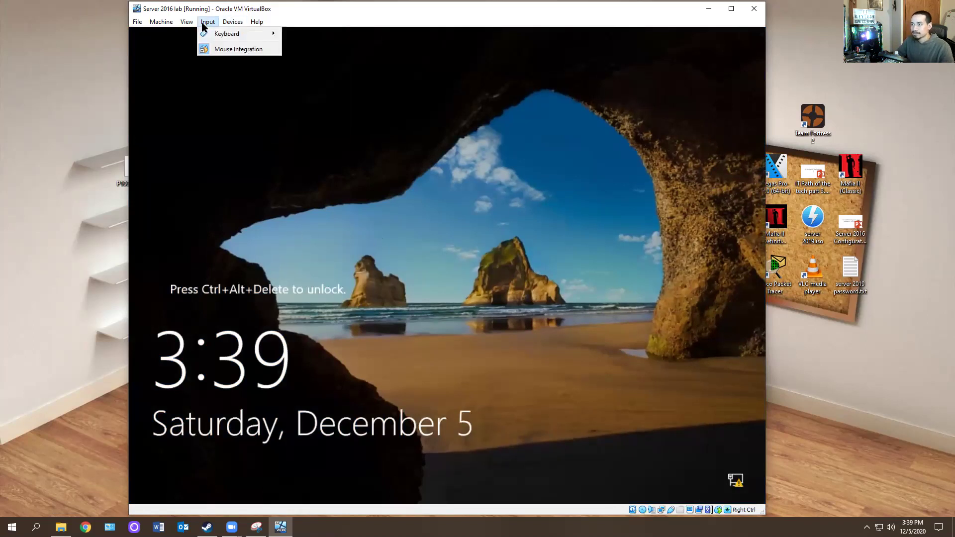
mouse_move(238, 34)
left_click(296, 61)
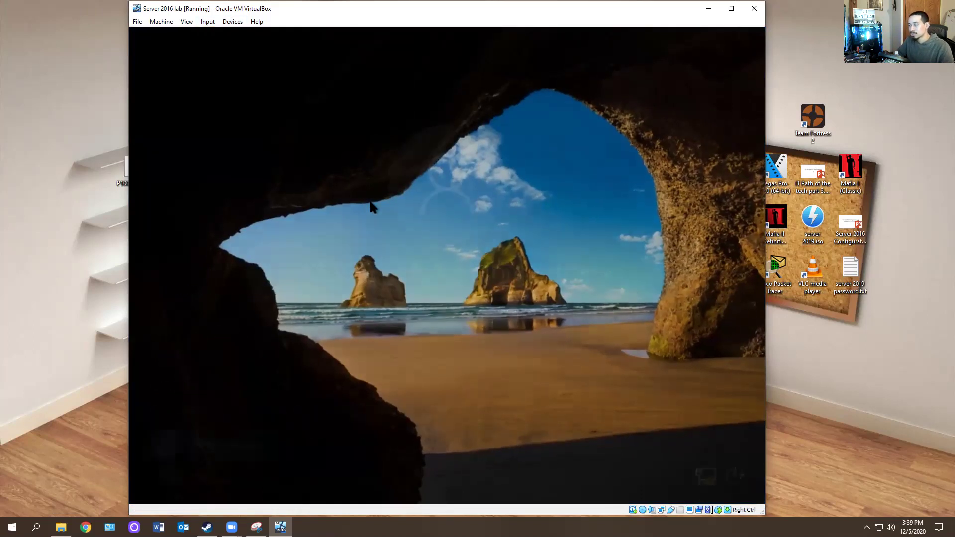
type("P")
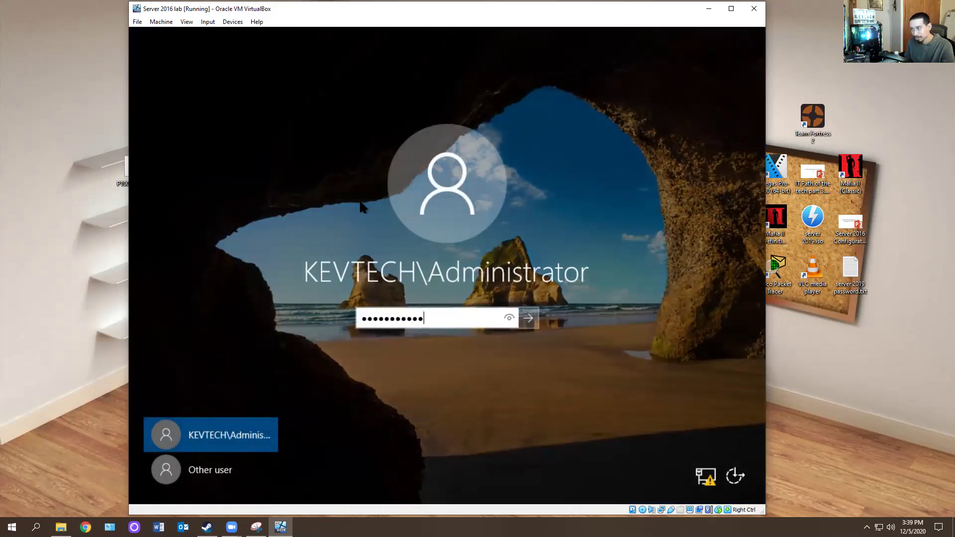
key("Return")
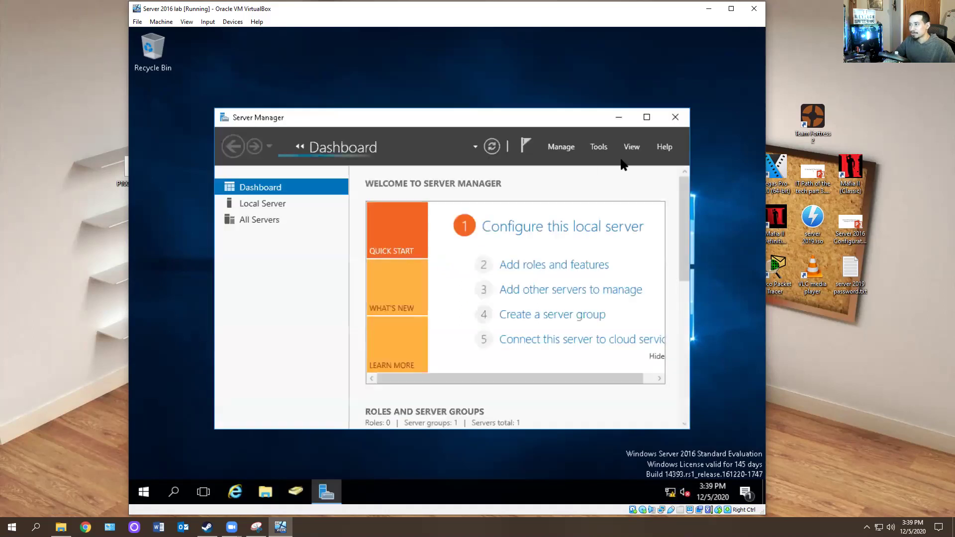
left_click(674, 117)
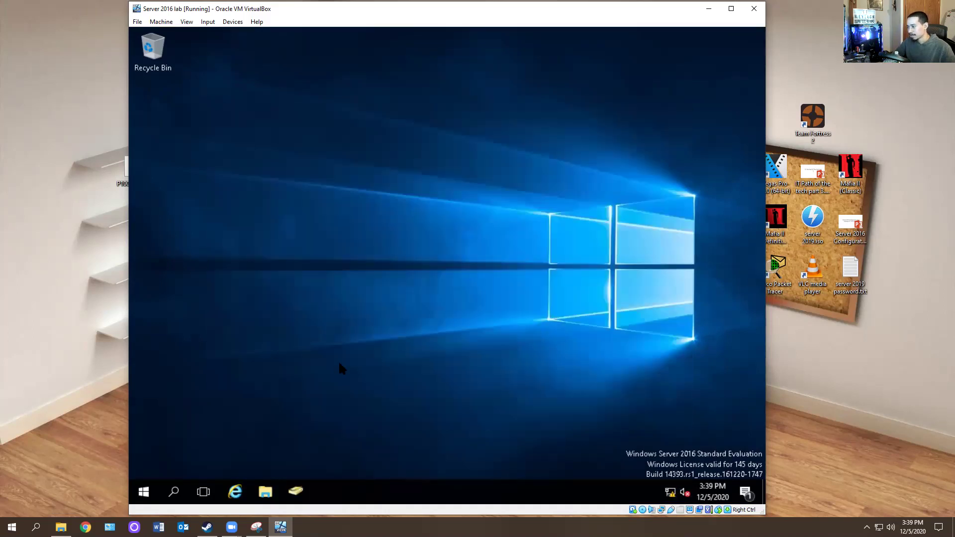
Start adding a share in the virtual machine's Shared Folders settings and browse for another host folder path
right_click(680, 511)
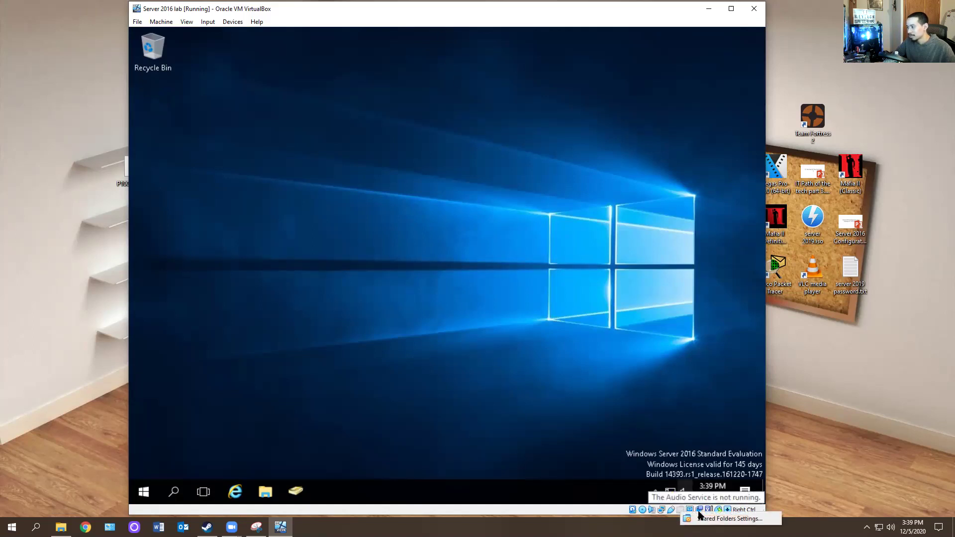
left_click(701, 518)
left_click(398, 201)
left_click(597, 182)
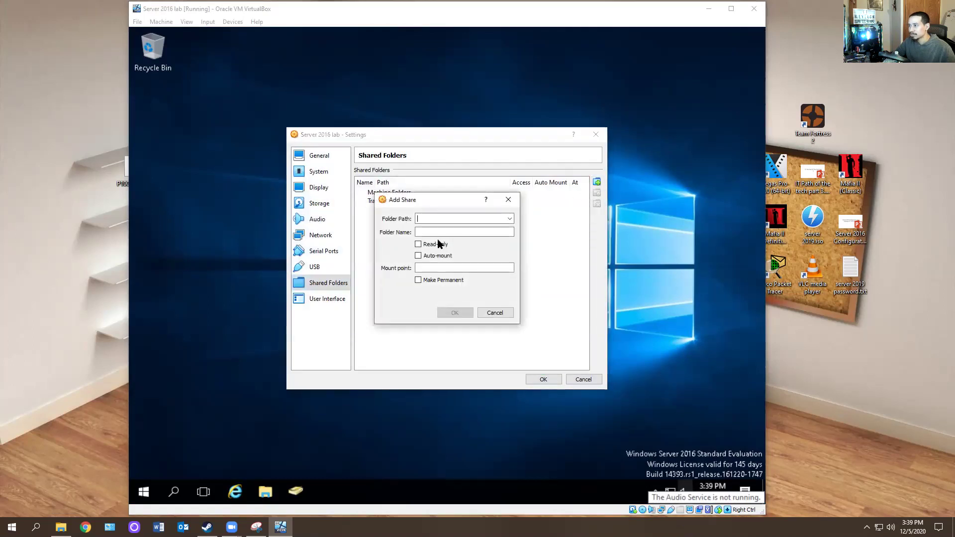
left_click(510, 219)
left_click(481, 235)
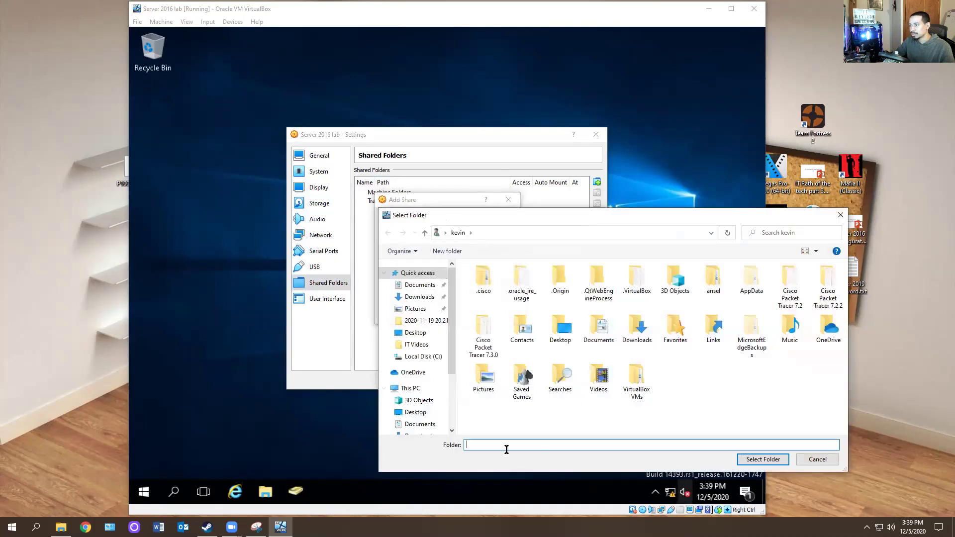
Create a folder named "kevtech lab" in the host's Downloads folder
left_click(419, 296)
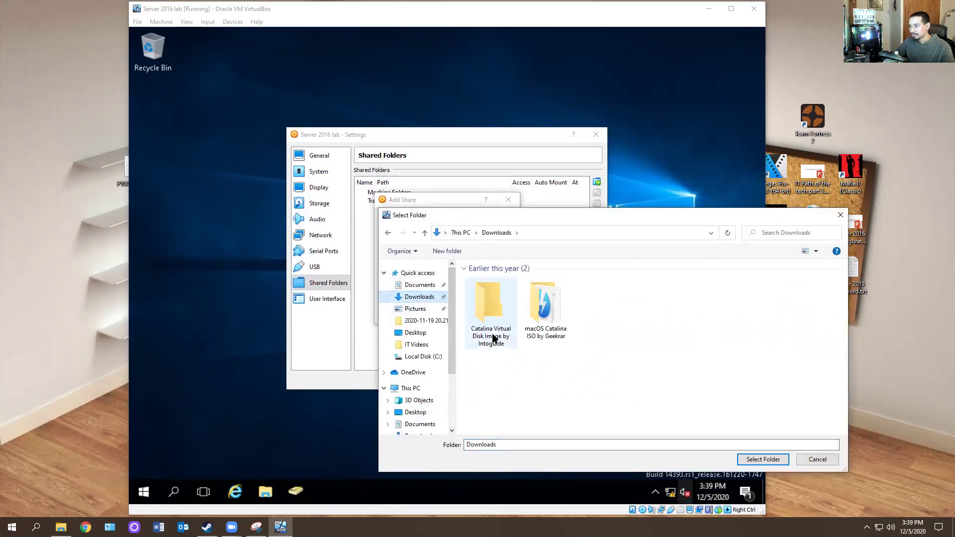
right_click(619, 316)
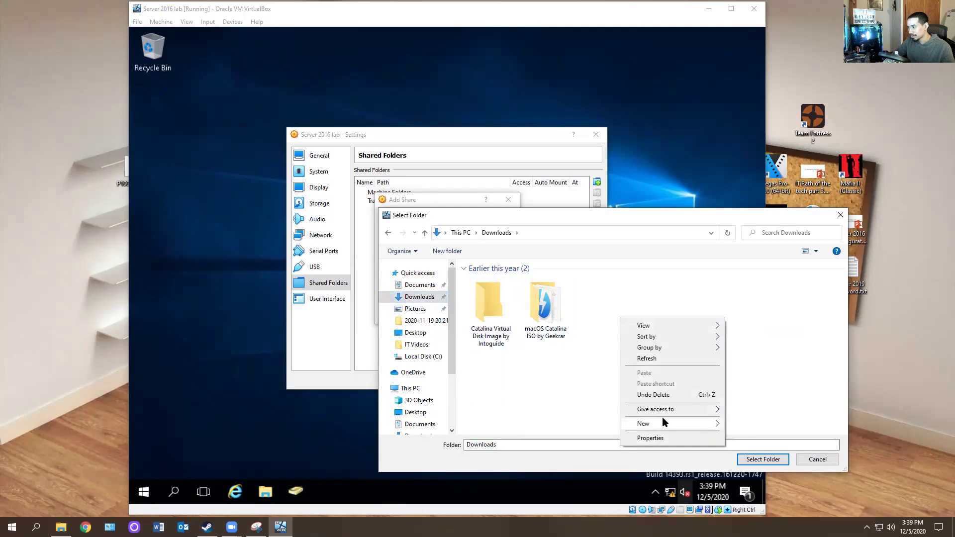
mouse_move(664, 419)
left_click(748, 299)
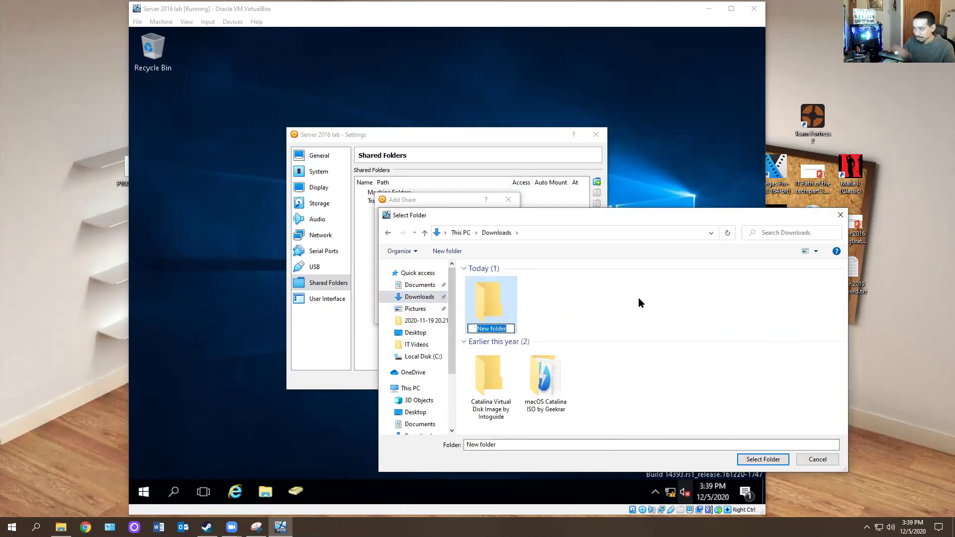
type("kevtech lab")
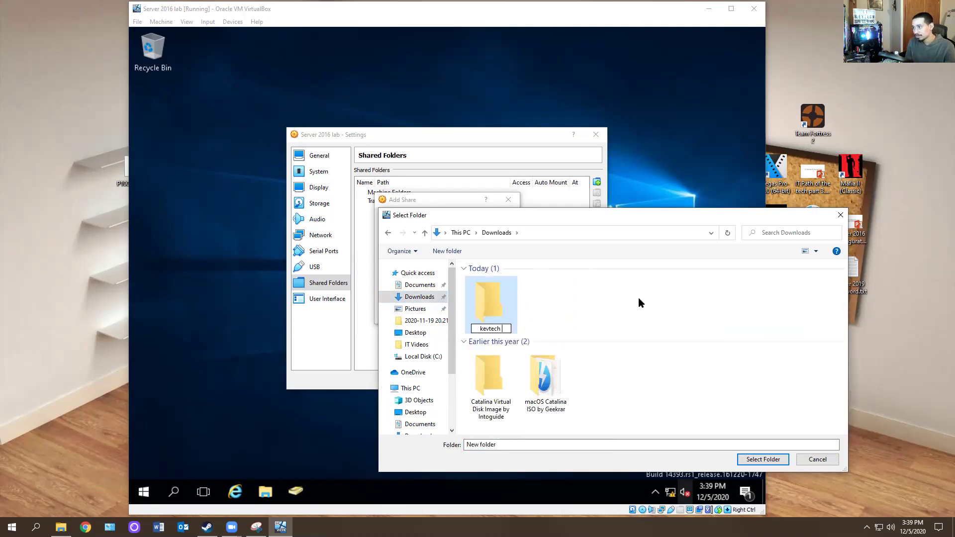
key("Return")
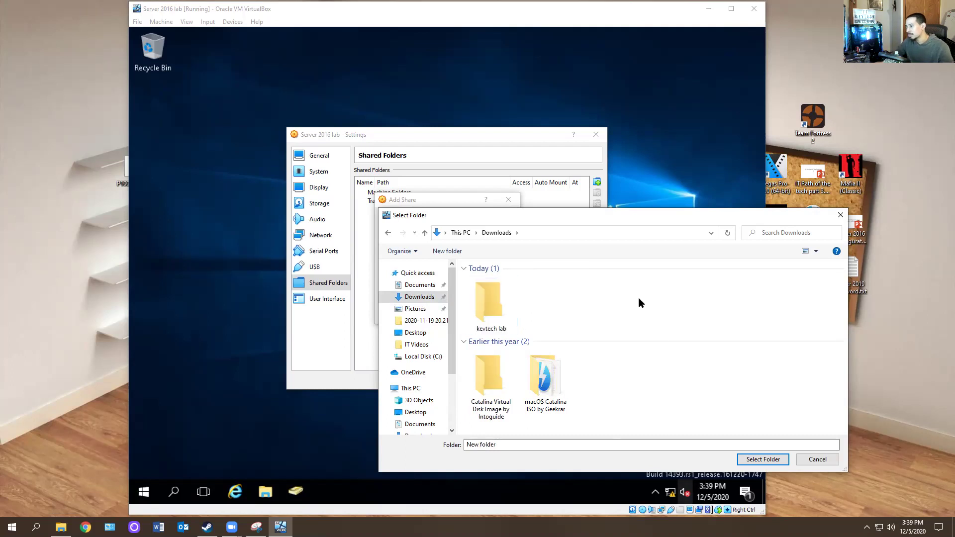
Set the share's folder path to kevtech lab in Downloads, enable Auto-mount, and add the share
left_click(771, 460)
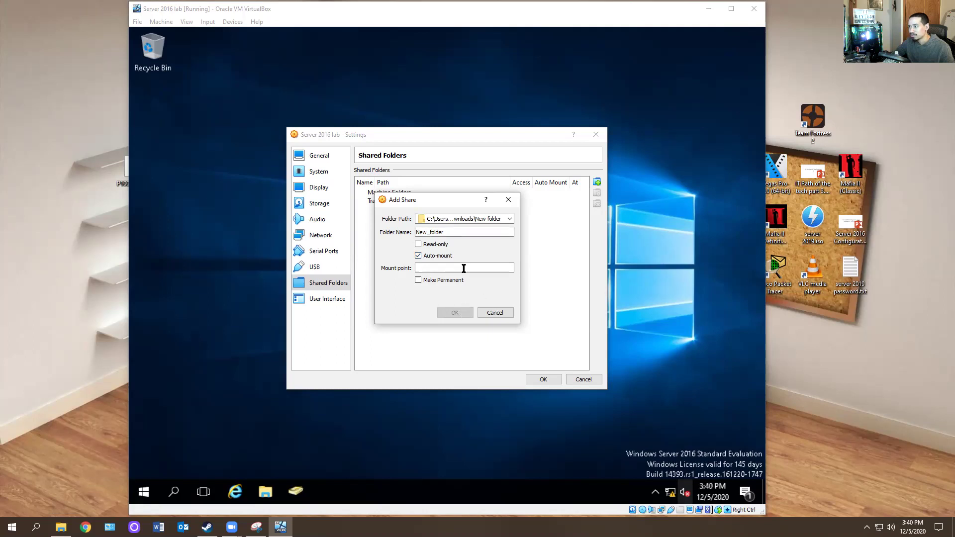
double_click(451, 232)
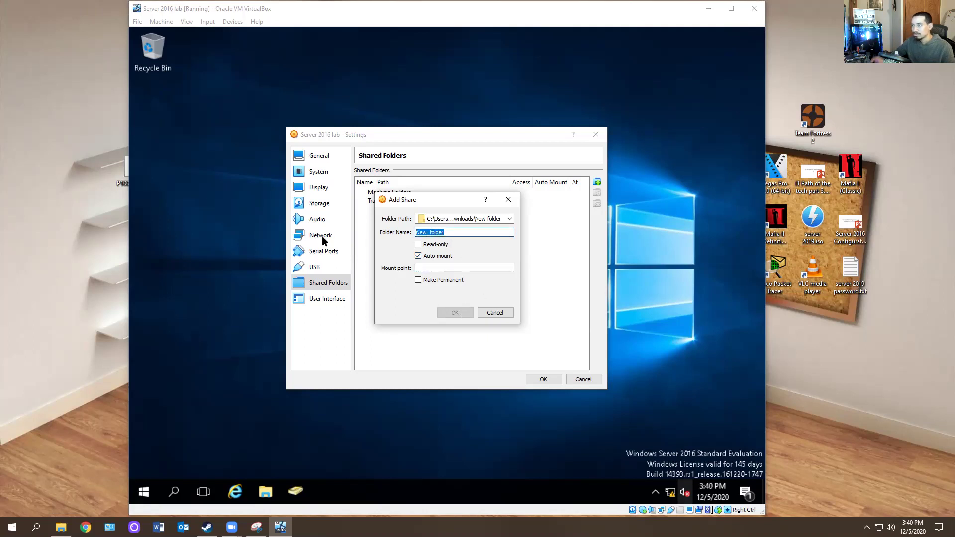
left_click(509, 219)
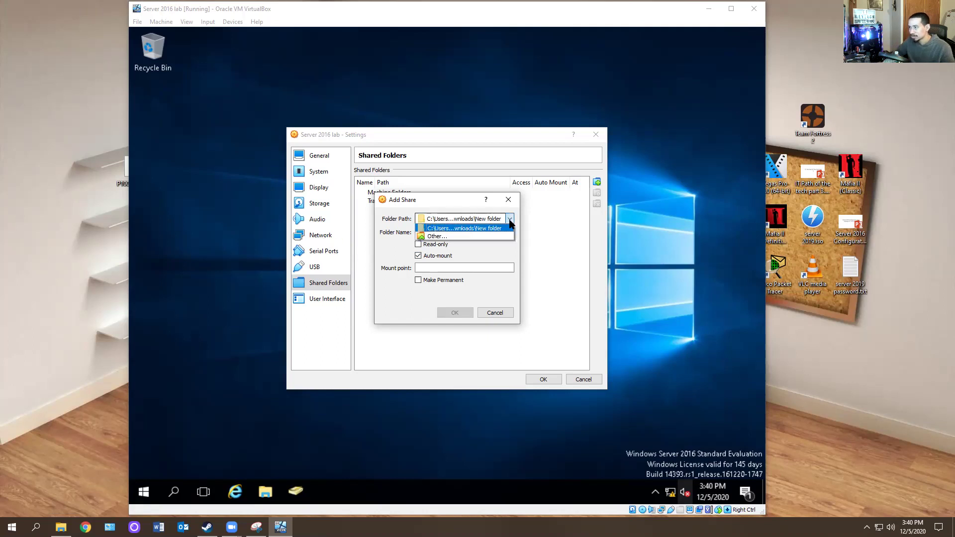
left_click(471, 238)
double_click(483, 294)
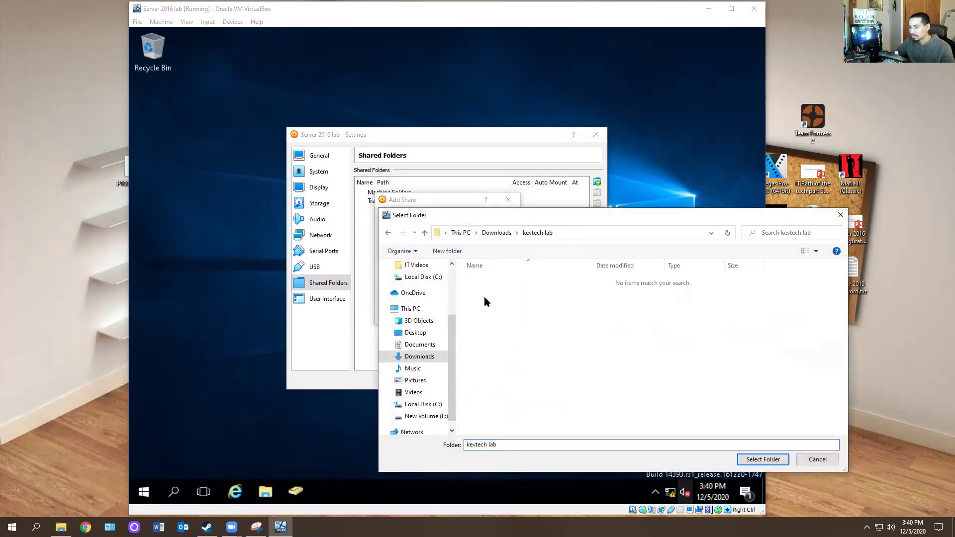
left_click(763, 459)
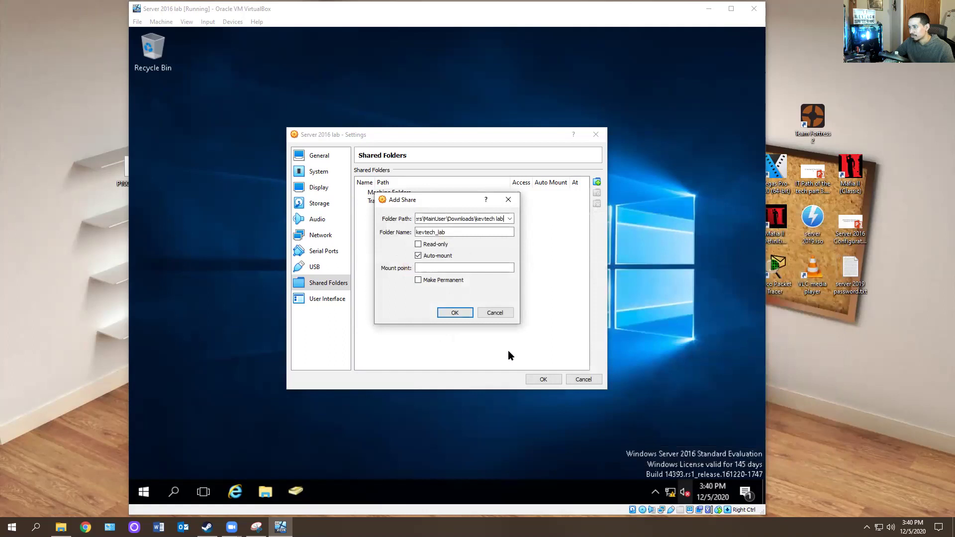
left_click(455, 314)
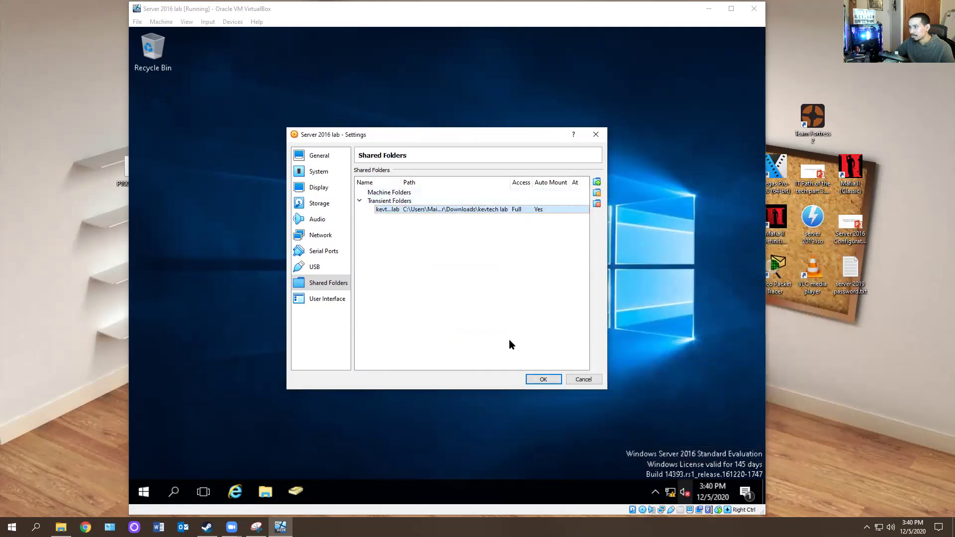
Save the shared folder settings and check This PC on the server for the kevtech_lab network drive
left_click(542, 377)
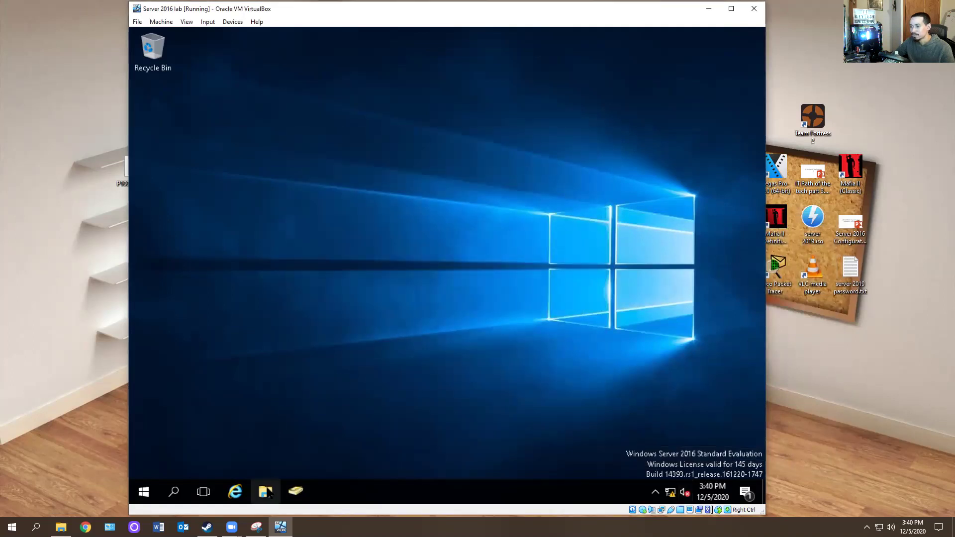
key("super+e")
left_click(185, 275)
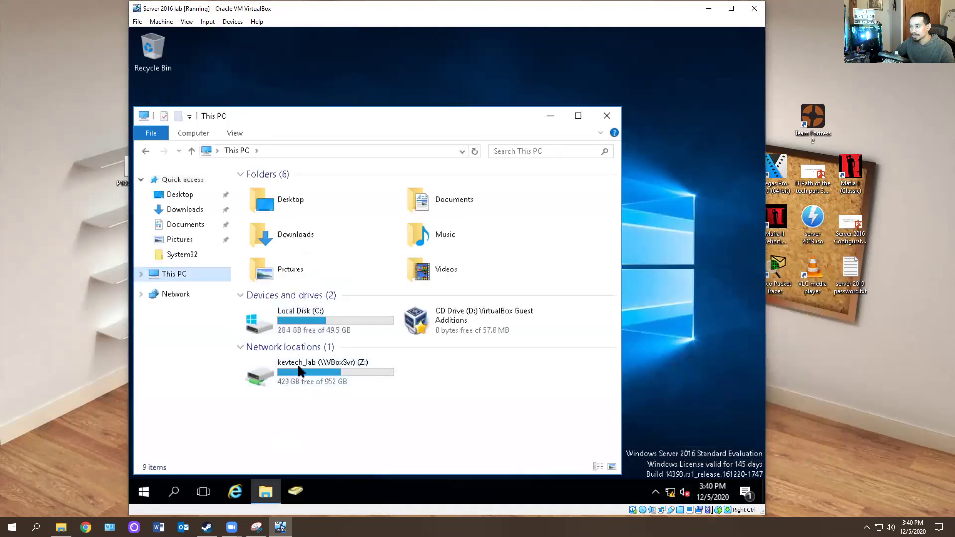
left_click(306, 375)
left_click(460, 312)
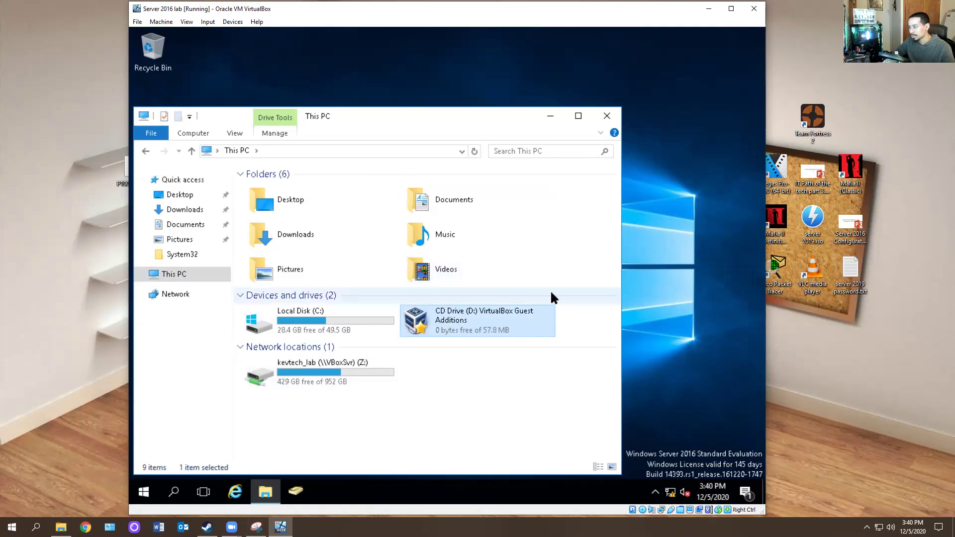
Remove the Guest Additions disc from the virtual machine's optical drive
right_click(680, 510)
left_click(537, 506)
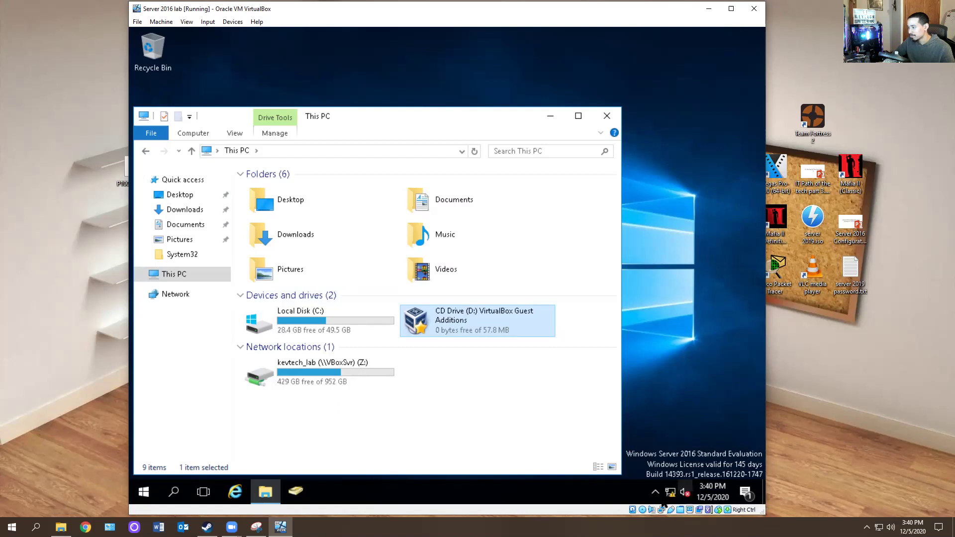
right_click(642, 510)
left_click(706, 504)
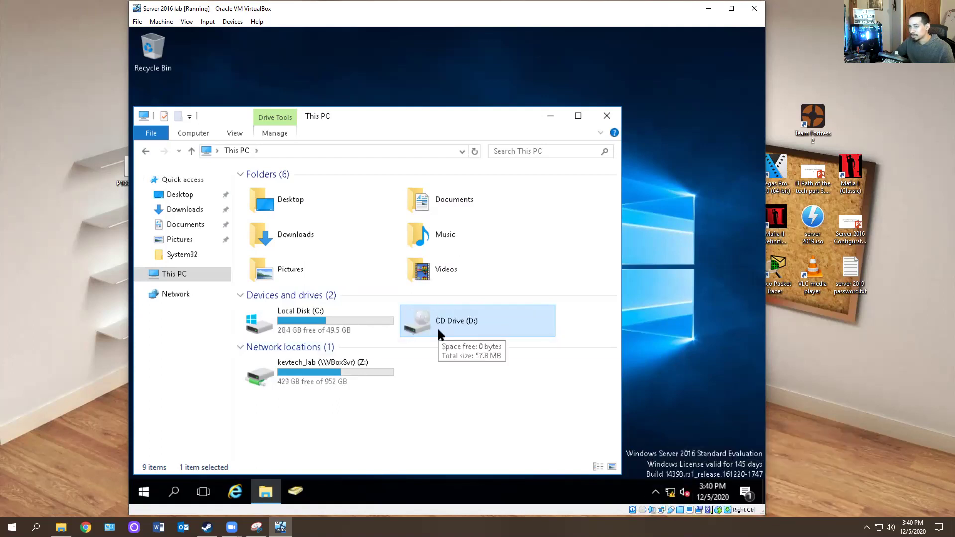
Open the kevtech_lab network drive on the server and select Deploy_19.2.137.0 (1).exe in the host's Downloads folder
double_click(316, 370)
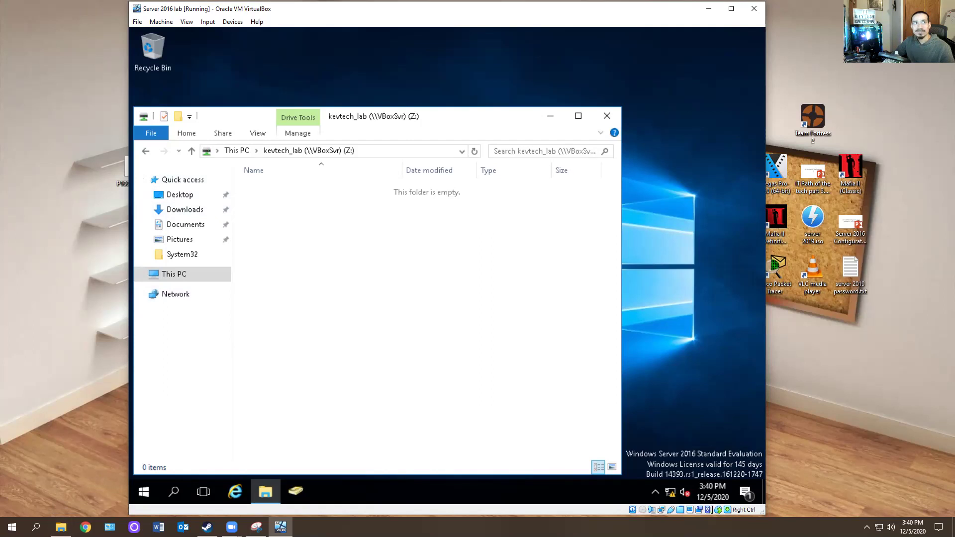
left_click(61, 527)
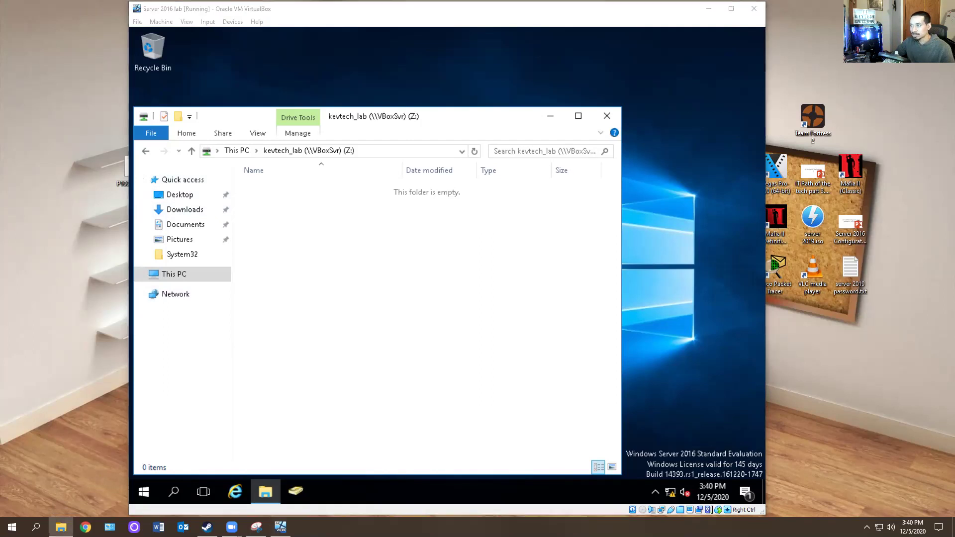
left_click(513, 229)
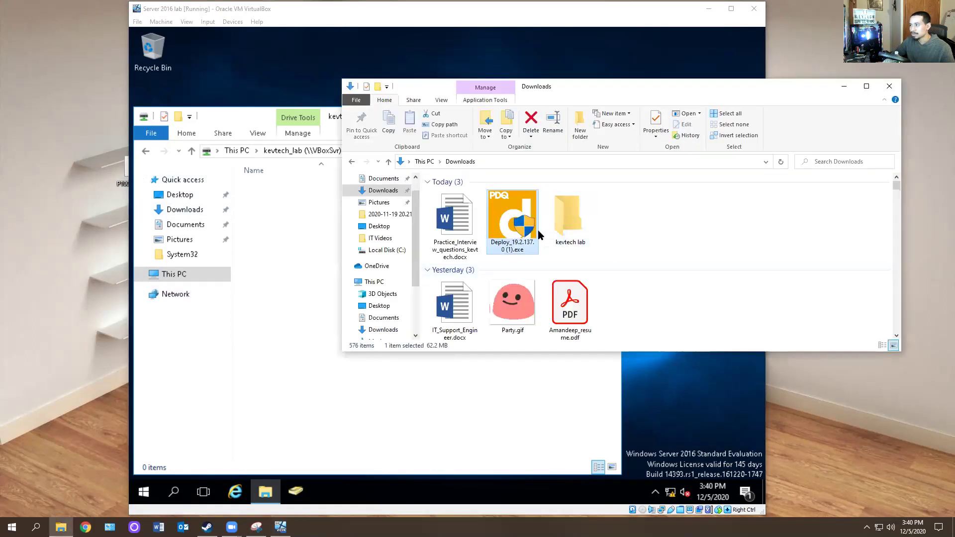
Switch to Chrome, download PDQ Deploy again from its pdq.com page in the browsing history, and delete the extra Deploy_19.2.137.0.exe from Downloads
left_click(92, 428)
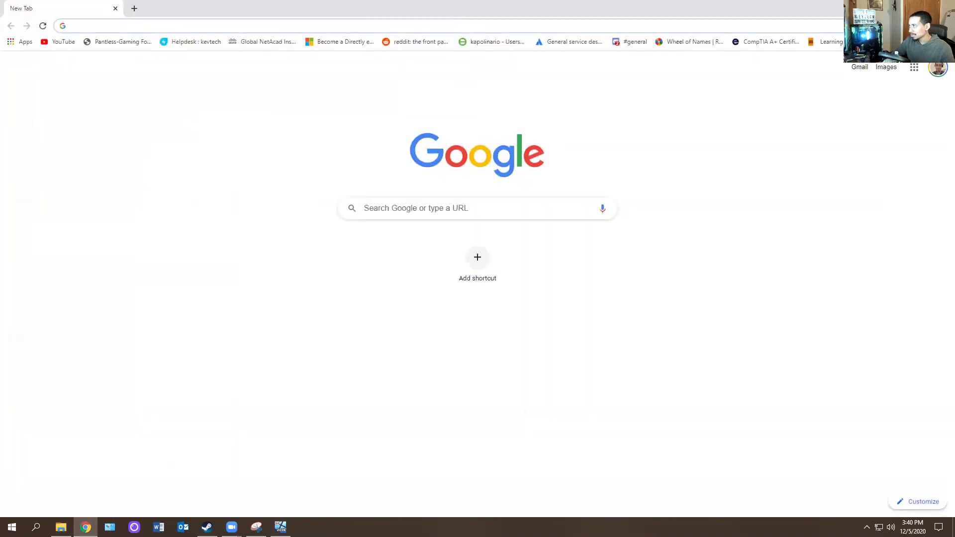
left_click(946, 26)
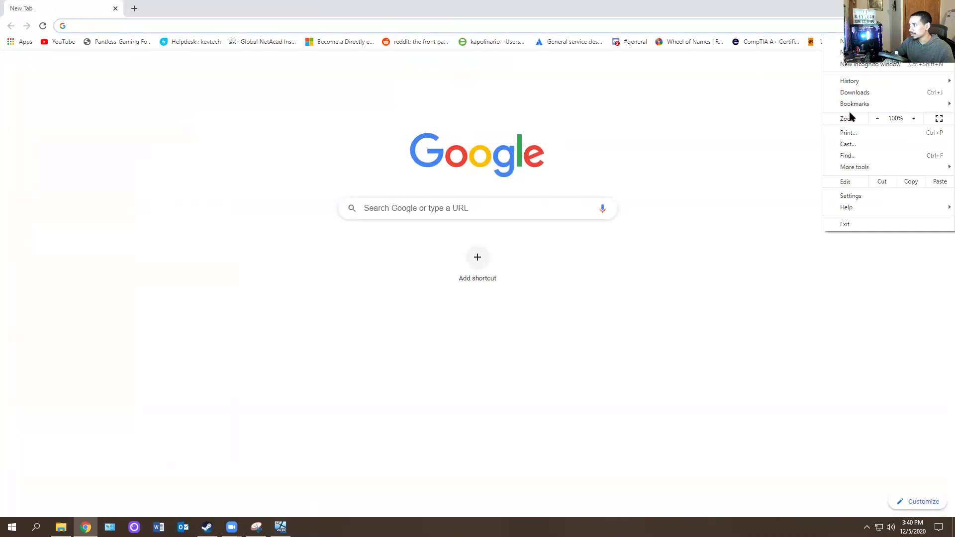
mouse_move(853, 81)
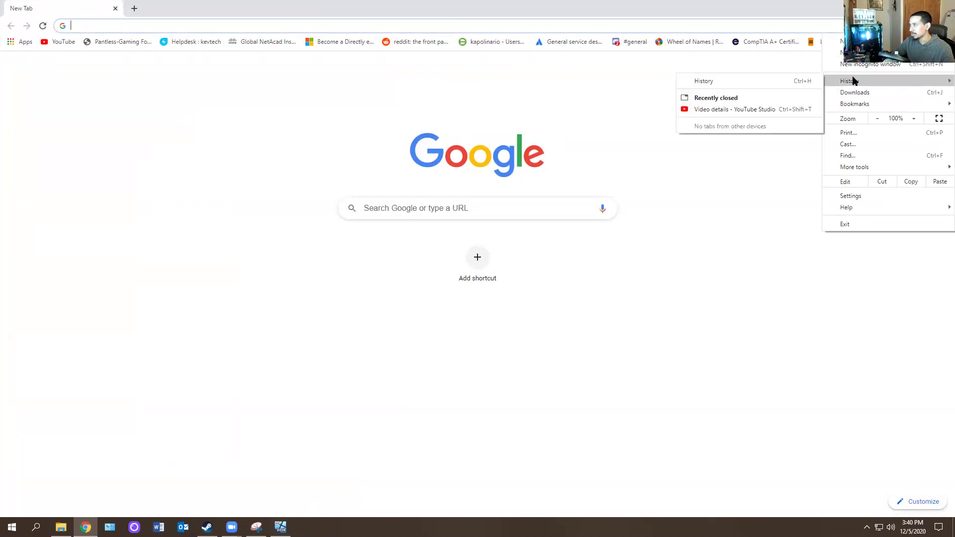
left_click(735, 81)
left_click(441, 237)
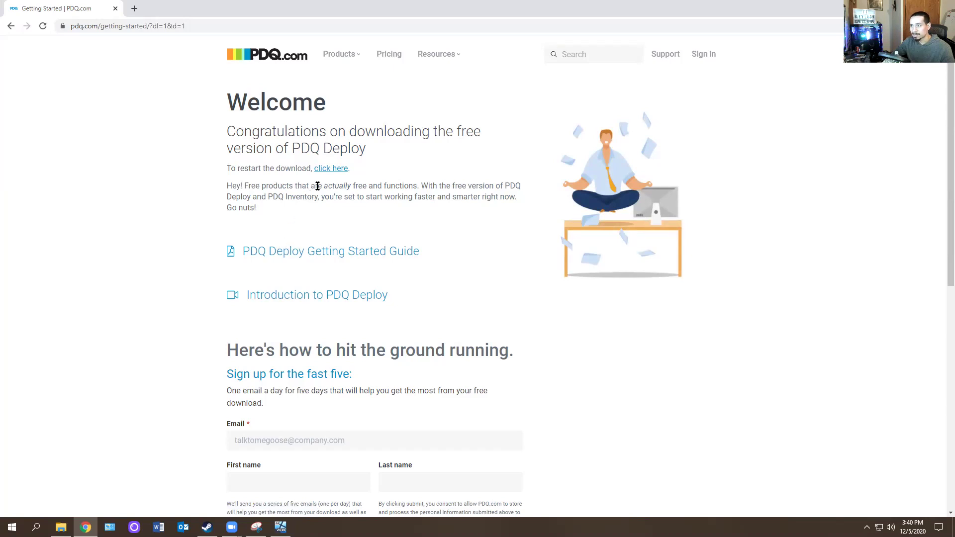
left_click(323, 169)
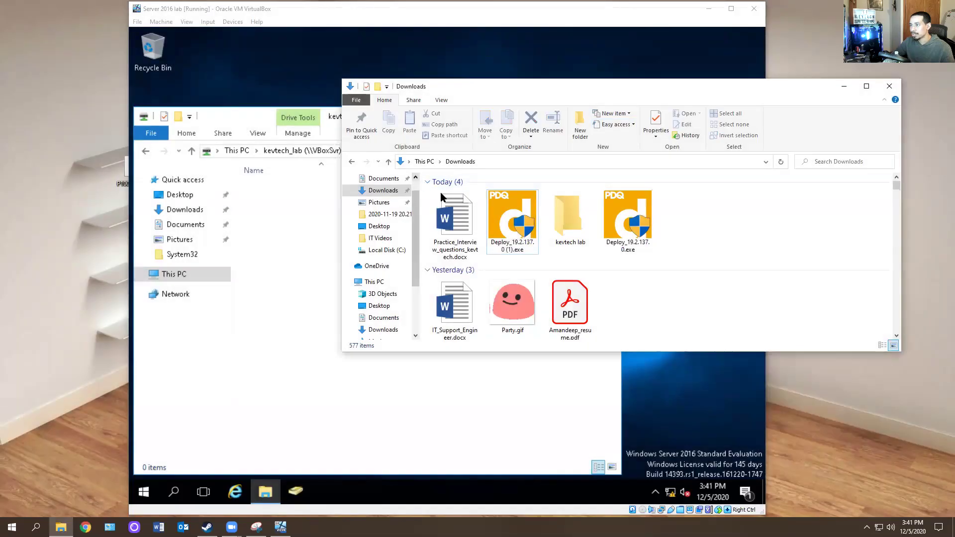
left_click(625, 227)
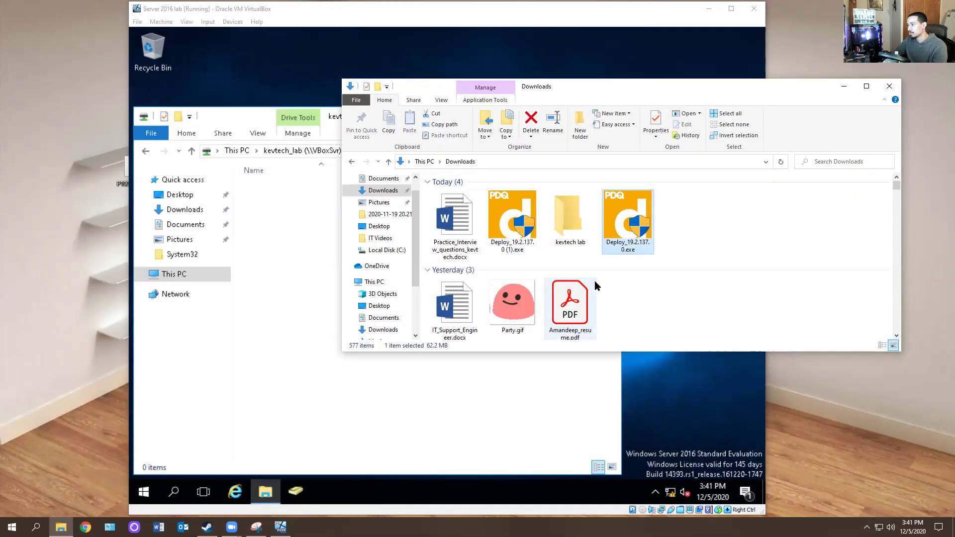
key("Delete")
Move Deploy_19.2.137.0 (1).exe into the host's kevtech lab folder and refresh the kevtech_lab drive on the server
left_click_drag(527, 229, 564, 229)
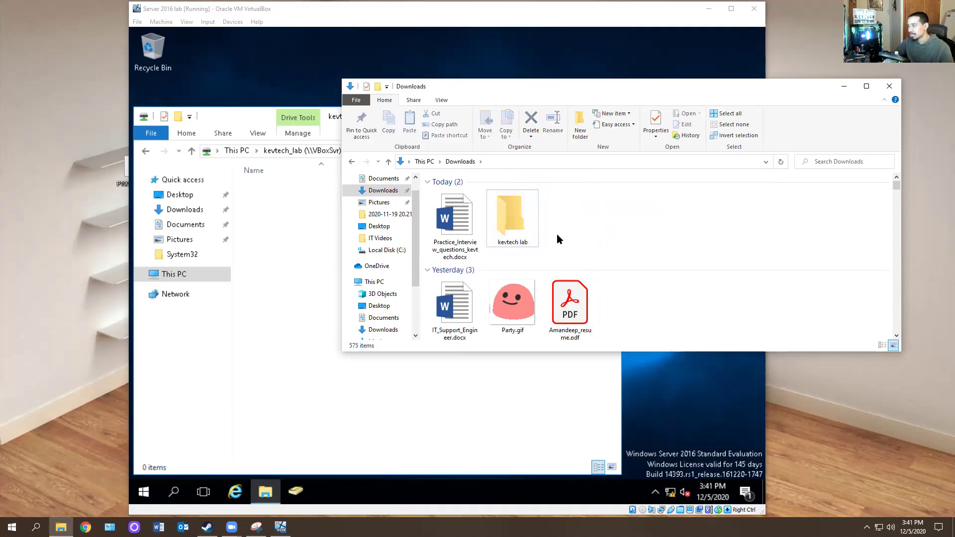
left_click(496, 221)
double_click(496, 221)
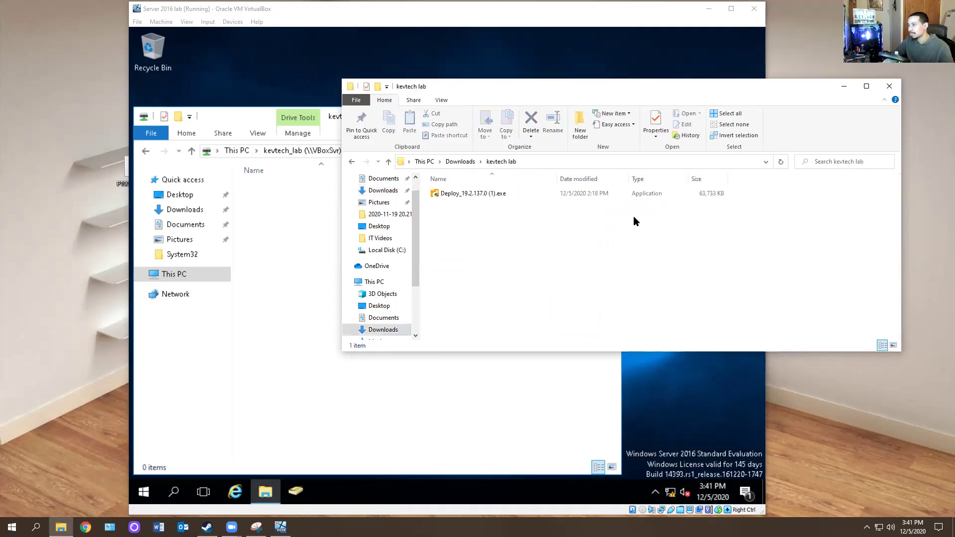
left_click(243, 230)
right_click(327, 235)
left_click(341, 290)
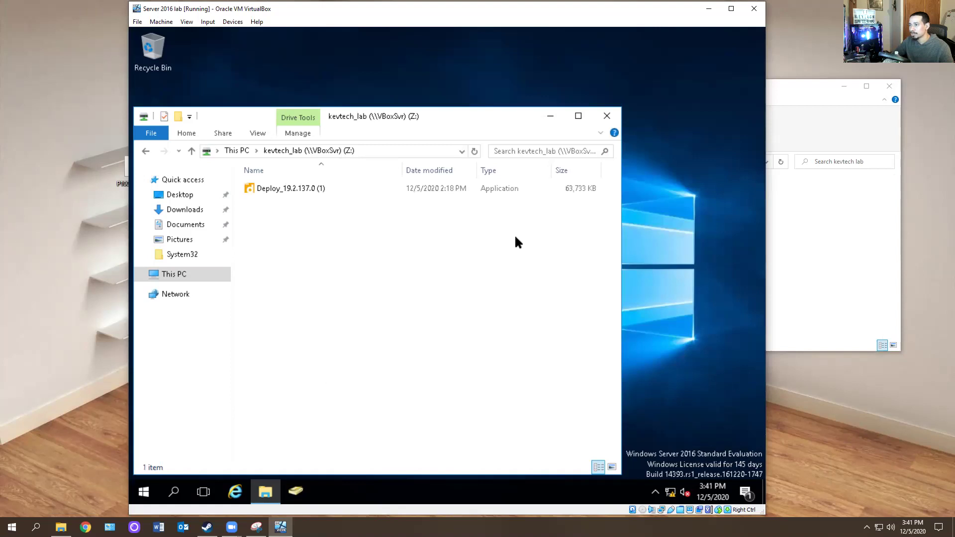
Close the host's folder window, copy Deploy_19.2.137.0 (1) from the kevtech_lab drive to the server's desktop, and close the drive window
left_click(865, 155)
left_click(890, 86)
left_click(323, 190)
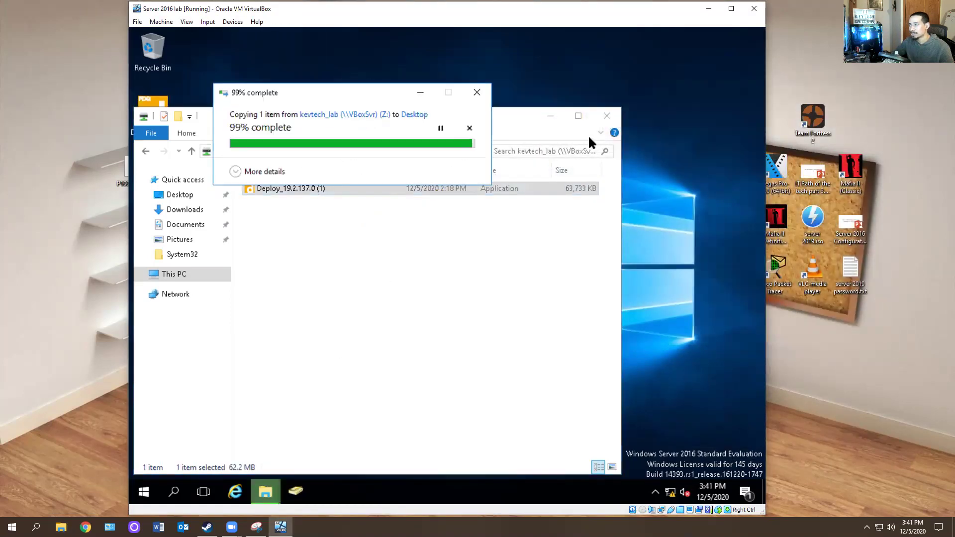
left_click(607, 116)
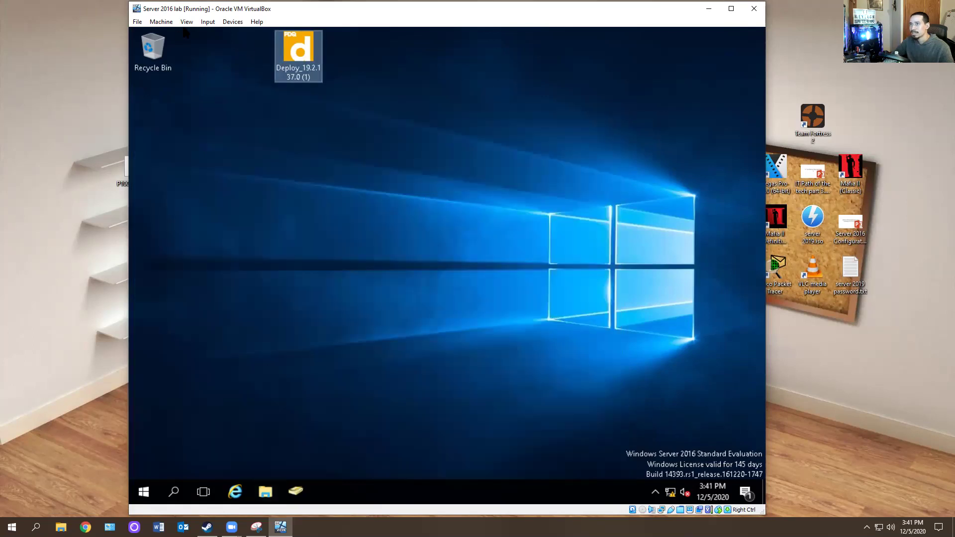
Attach the virtual machine's network Adapter 1 to Bridged Adapter and save the settings
left_click(208, 21)
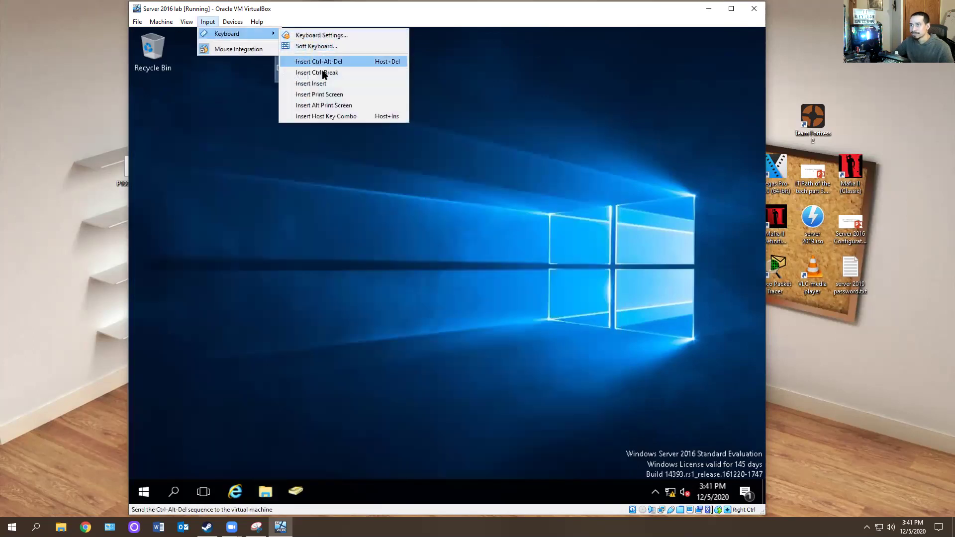
mouse_move(233, 25)
mouse_move(249, 56)
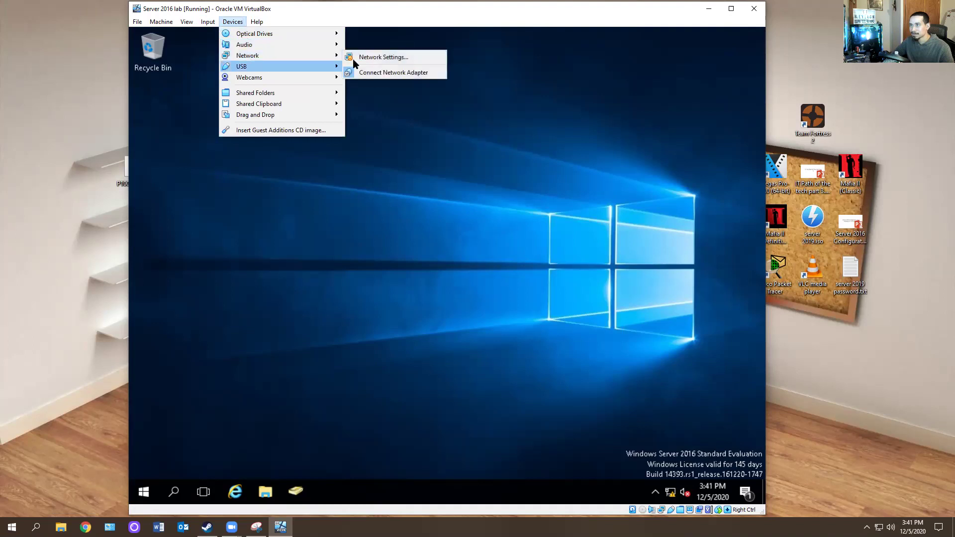
left_click(390, 61)
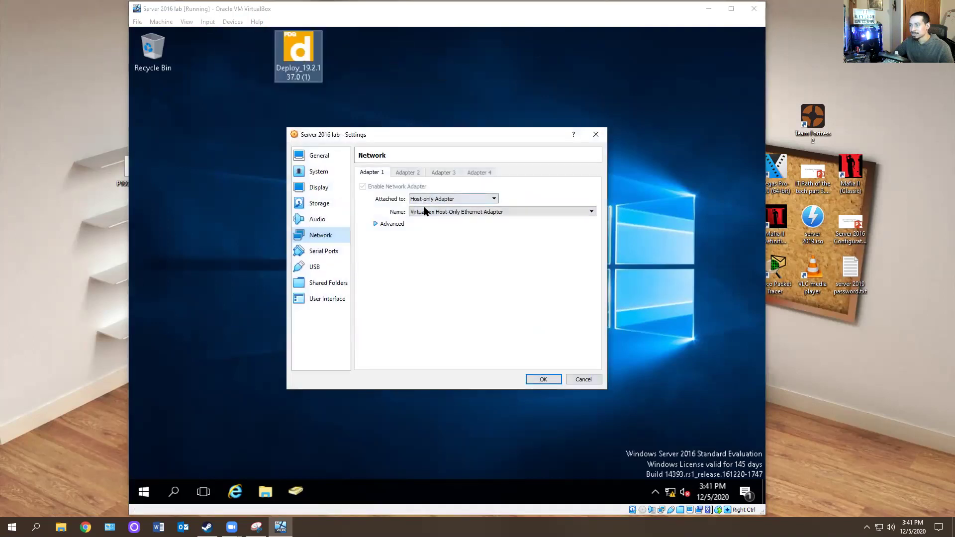
left_click(436, 200)
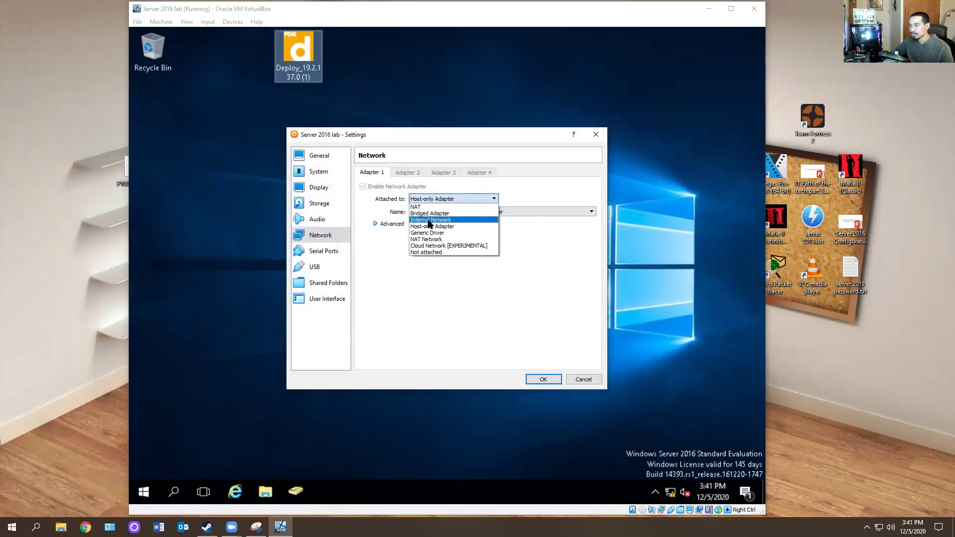
left_click(429, 213)
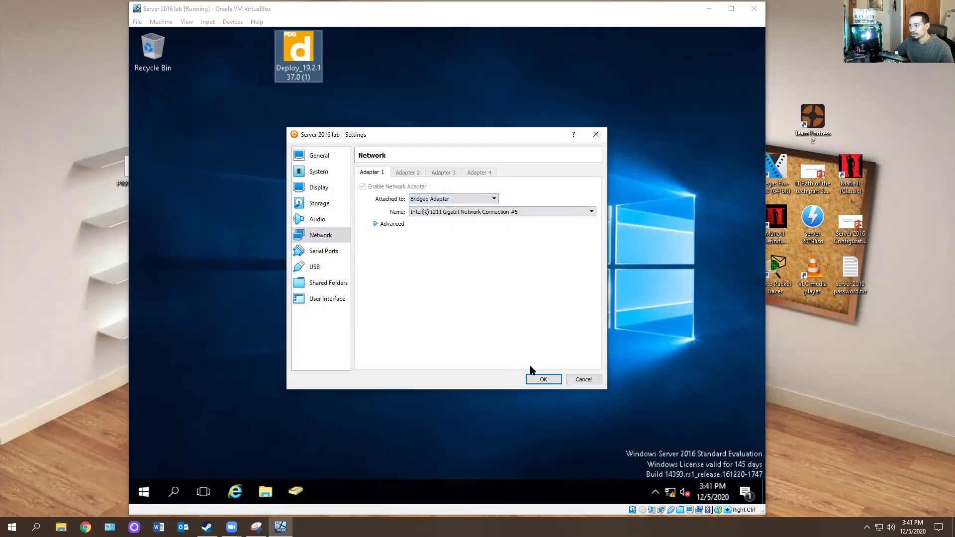
left_click(542, 379)
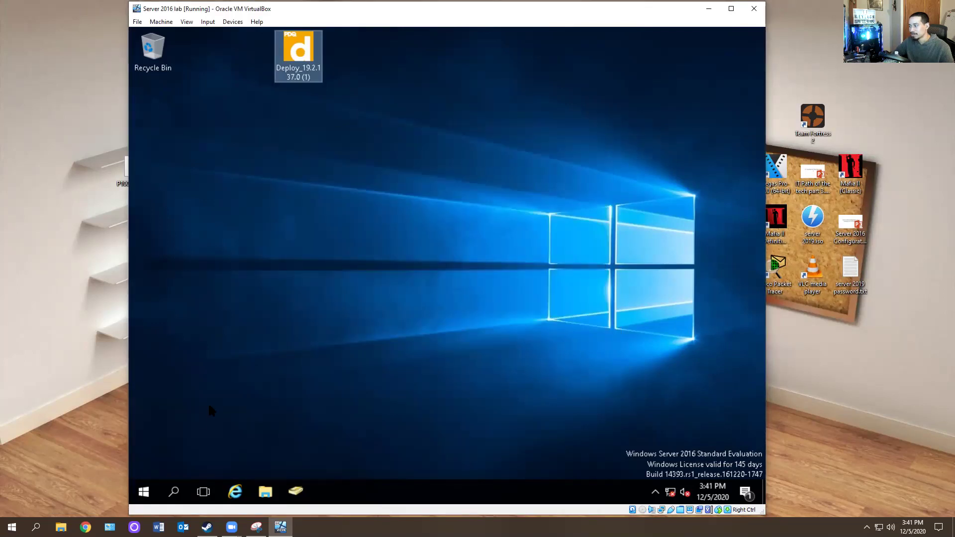
Open the server's adapter settings from the Network and Sharing Center in Control Panel
left_click(145, 492)
left_click(146, 492)
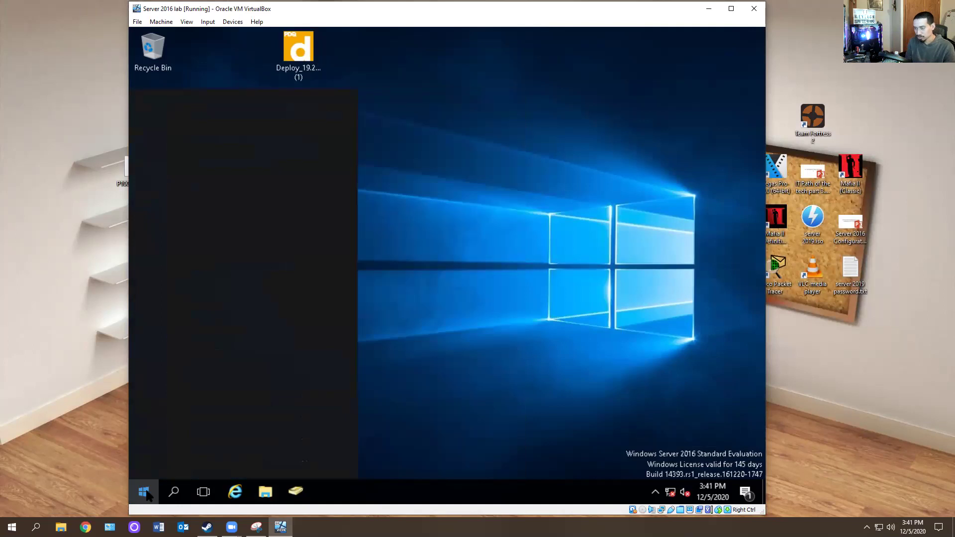
type("contr")
key("Return")
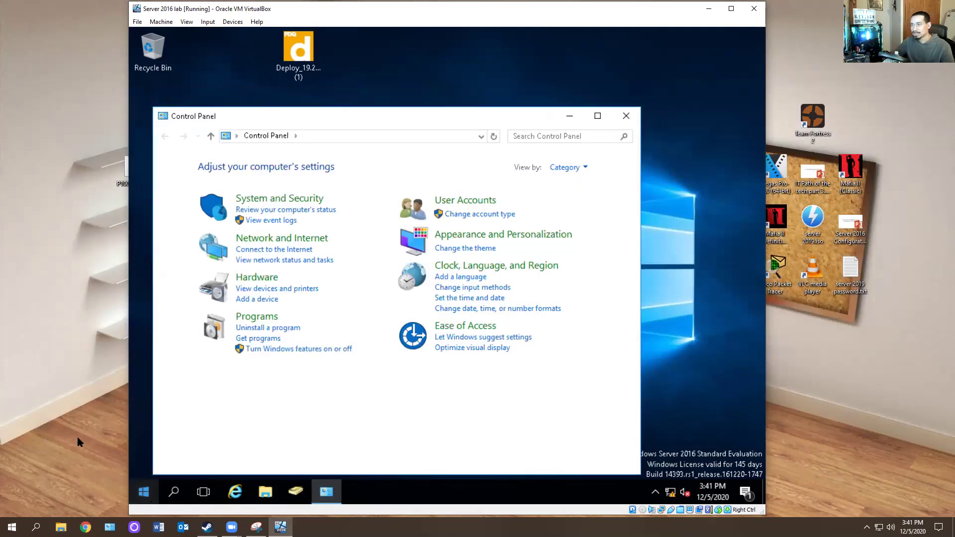
left_click(298, 241)
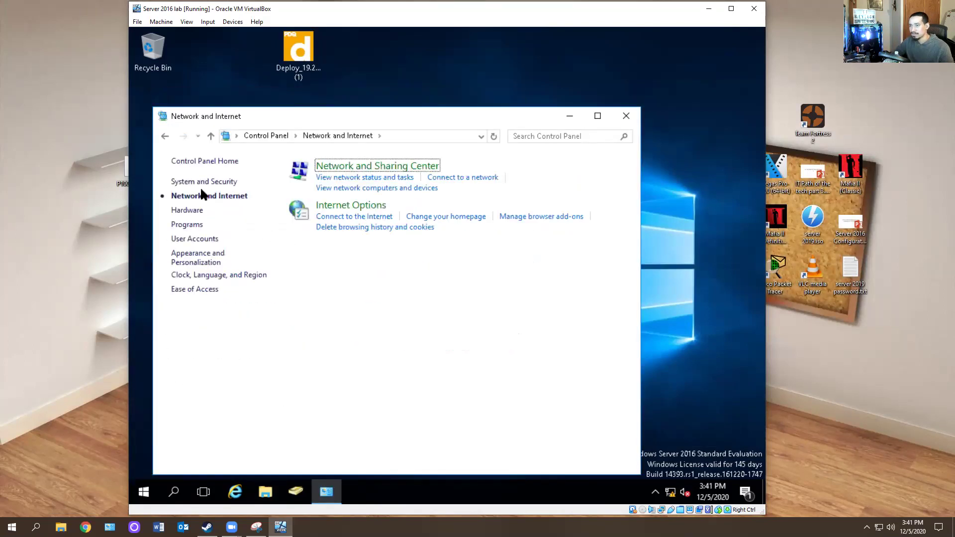
left_click(166, 138)
left_click(259, 255)
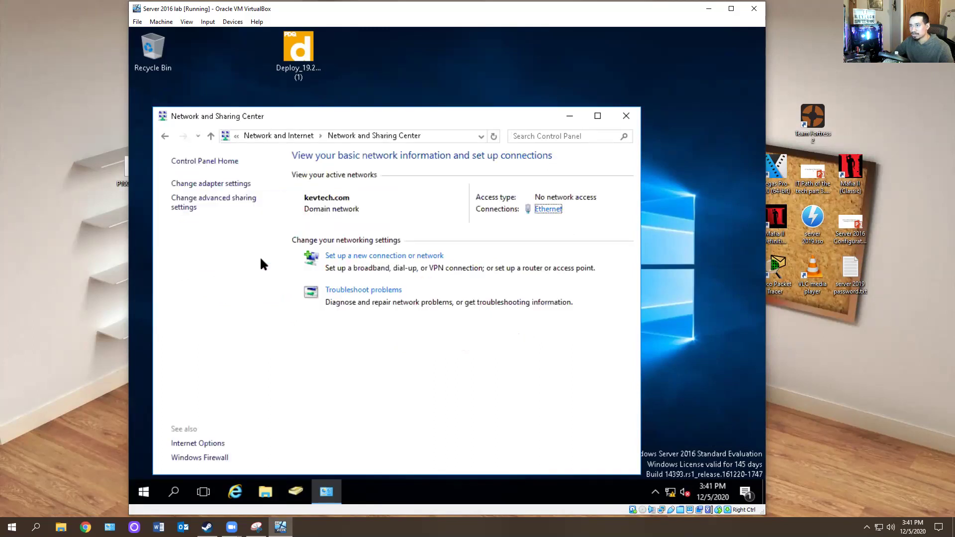
left_click(227, 186)
Set the Ethernet connection's IPv4 properties to obtain the IP and DNS server addresses automatically, and close the network windows
right_click(226, 180)
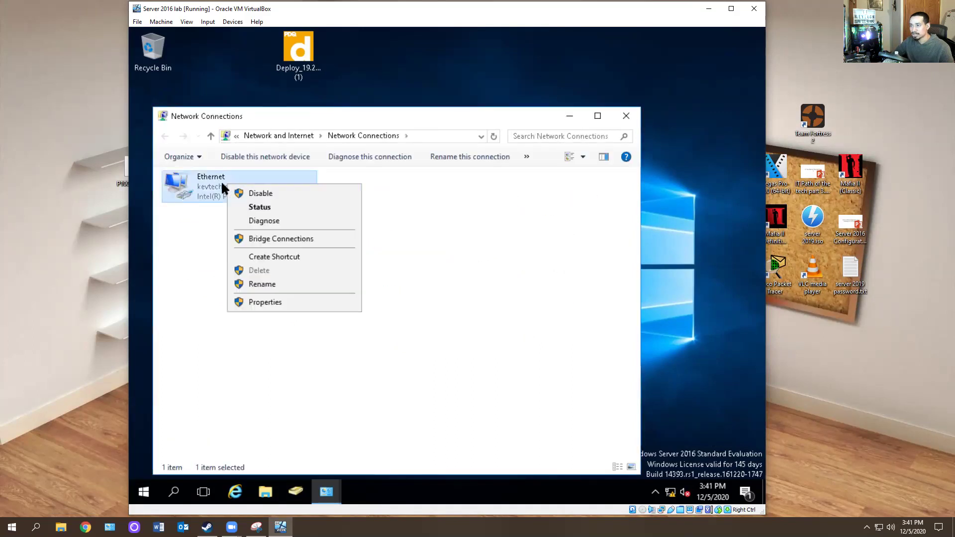
left_click(256, 297)
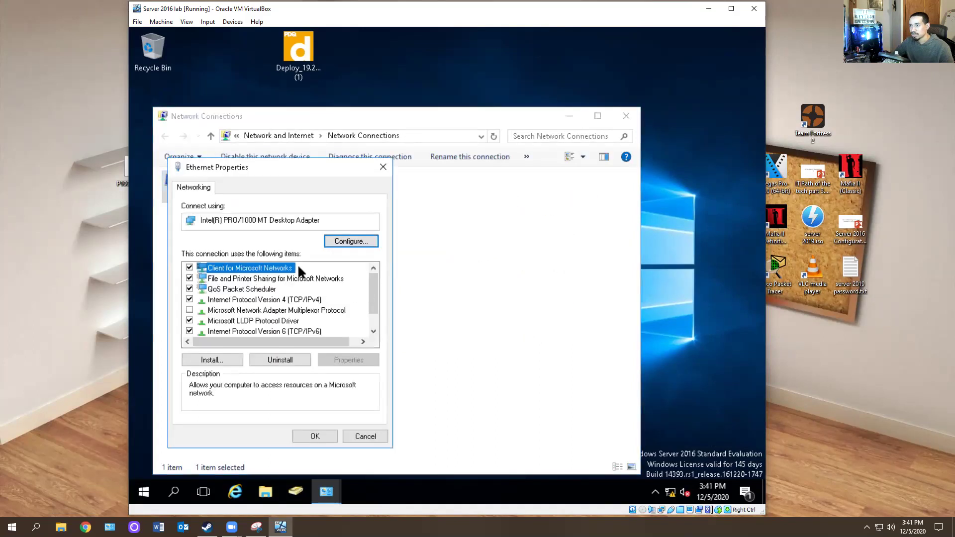
double_click(291, 300)
left_click(212, 276)
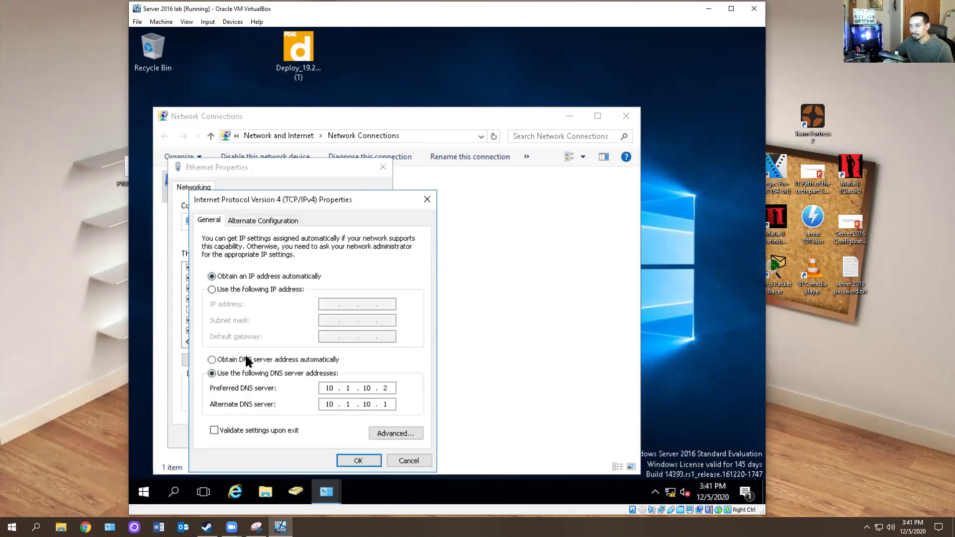
left_click(244, 358)
left_click(343, 455)
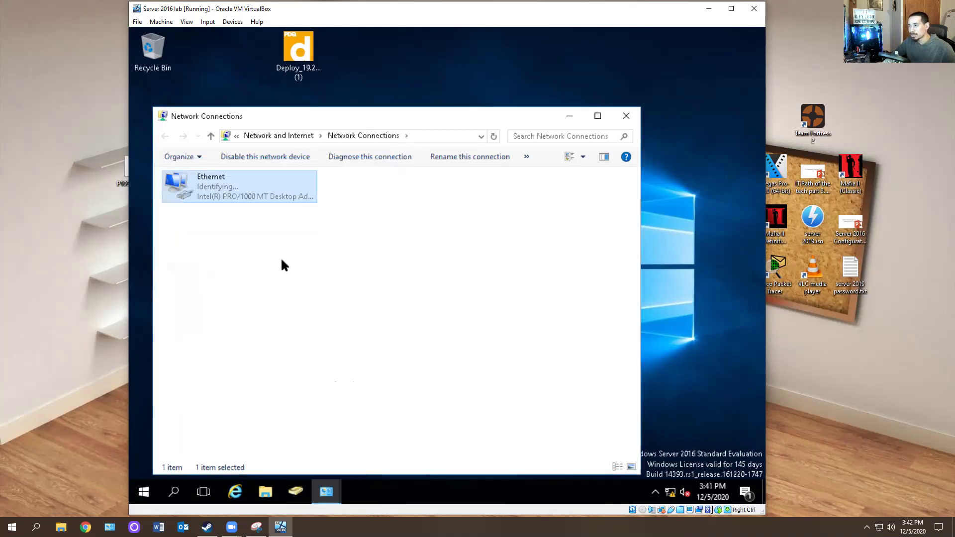
left_click(626, 116)
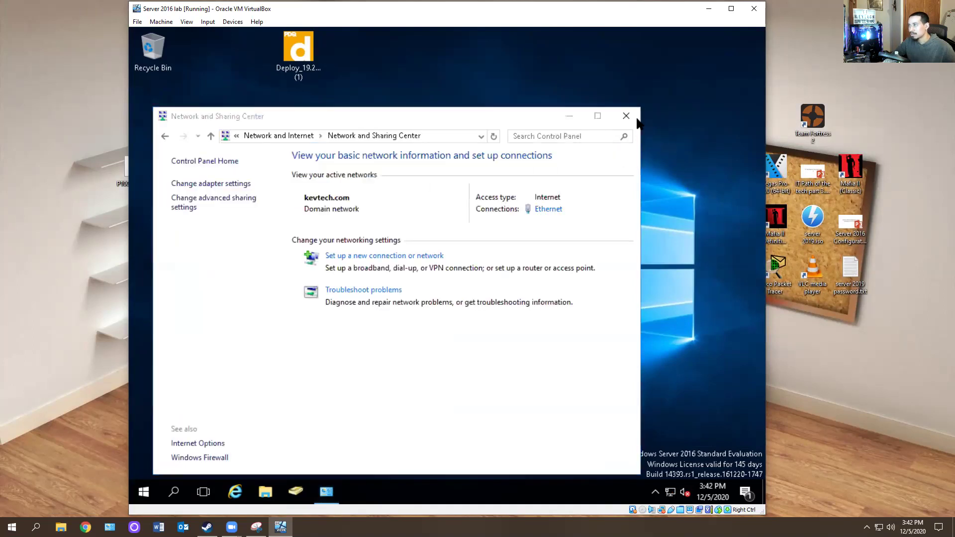
left_click(624, 122)
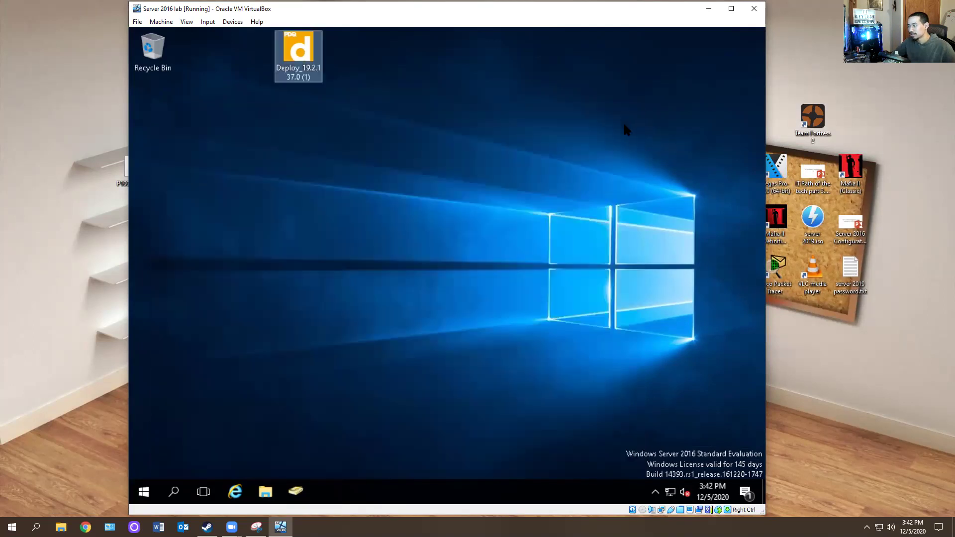
Check the server's network connection, ping 8.8.8.8 from the command prompt, and close it
left_click(670, 493)
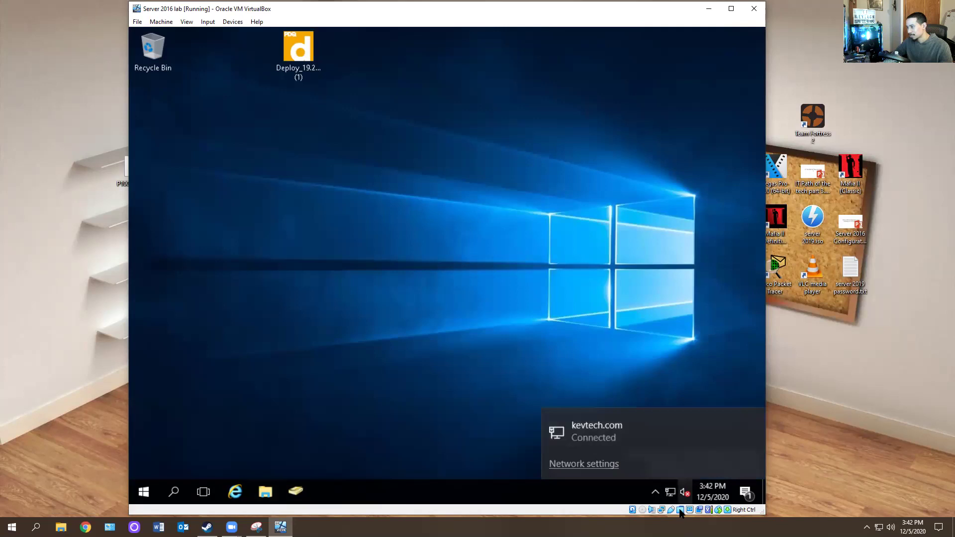
left_click(313, 368)
left_click(147, 491)
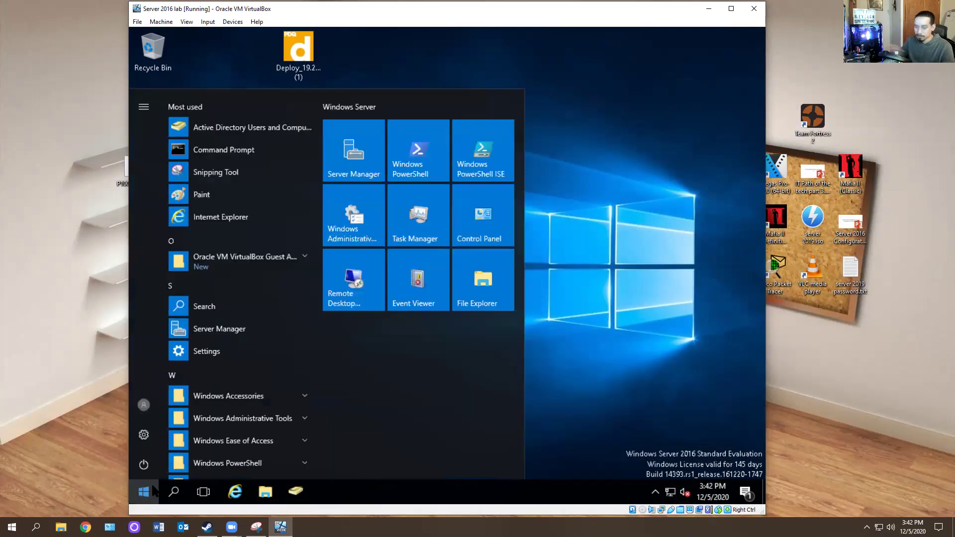
type("cmd")
key("Return")
type("ping 8.8.8.8")
key("Return")
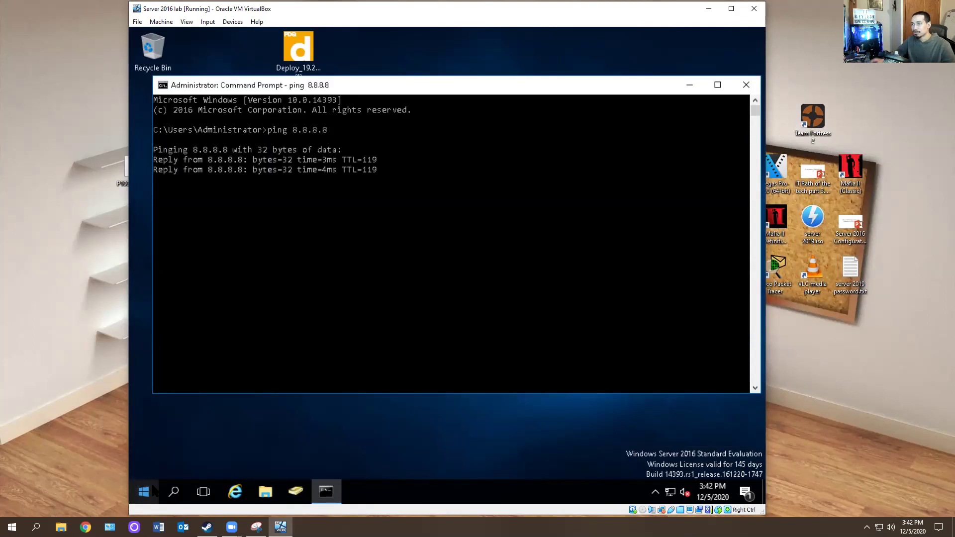
left_click(740, 89)
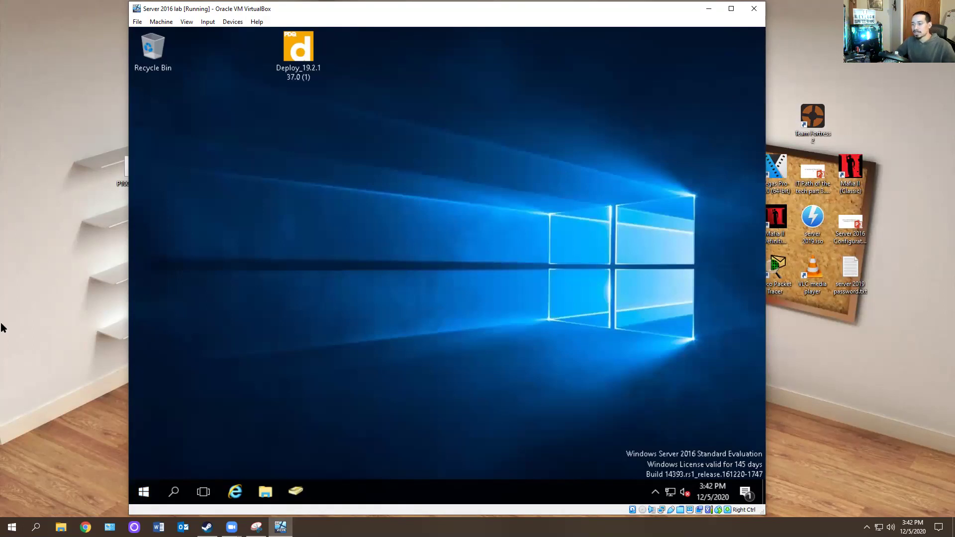
Open Internet Explorer on the server and browse to msn.com
left_click(235, 491)
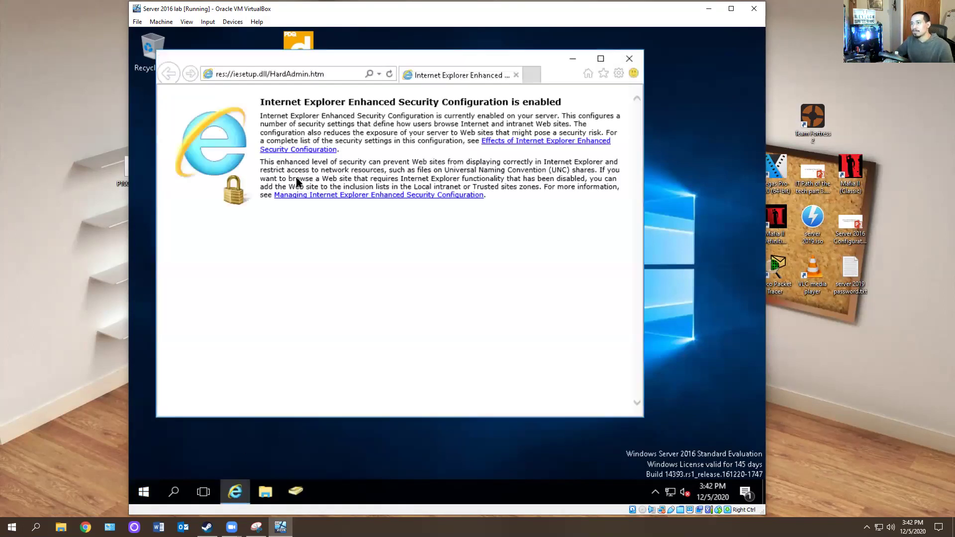
left_click(303, 74)
type("msn.com")
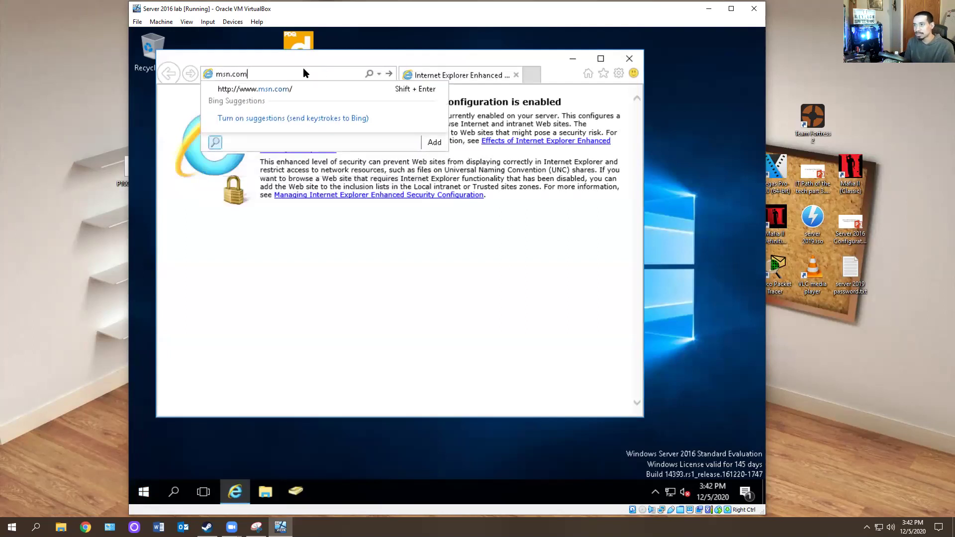
key("Return")
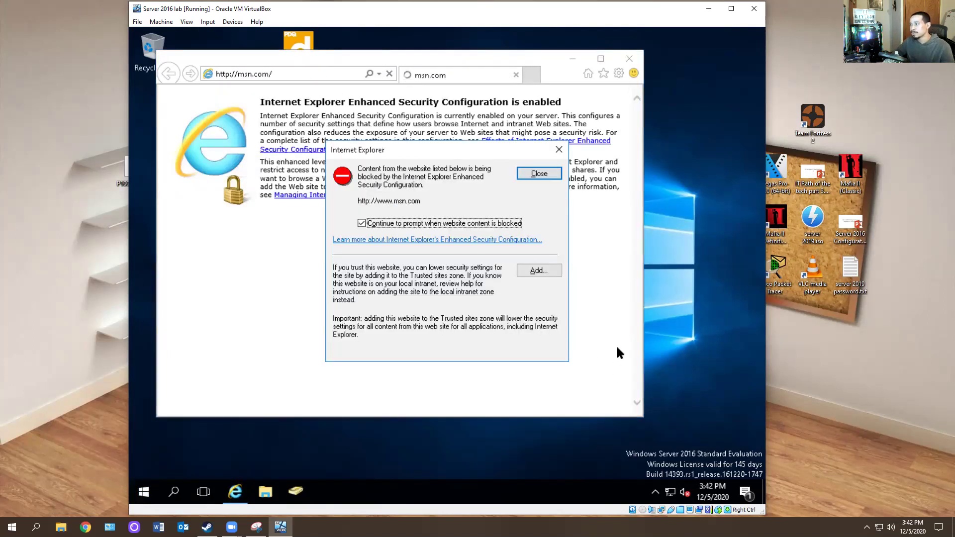
Dismiss the blocked-content warnings without adding any trusted site, and close the browser once the MSN page loads
left_click(539, 270)
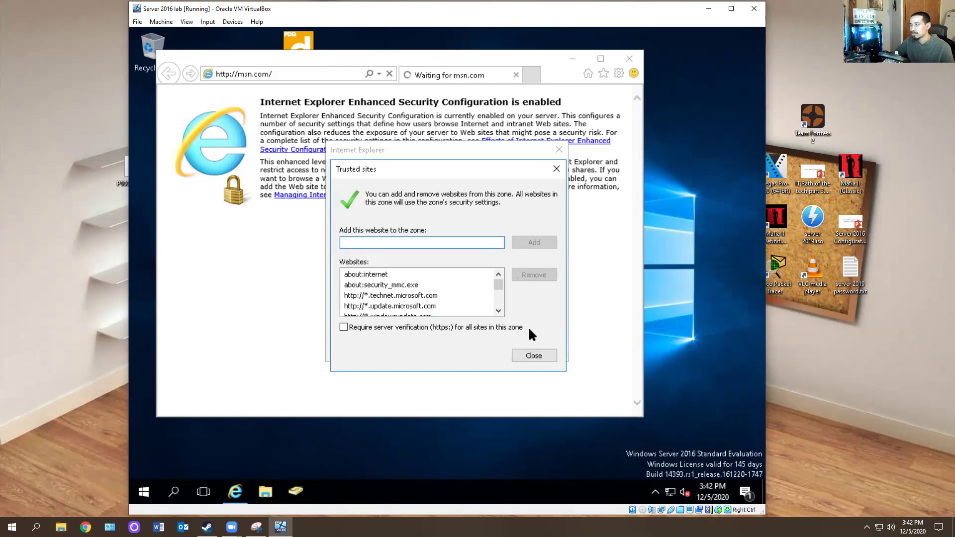
left_click(527, 353)
left_click(468, 293)
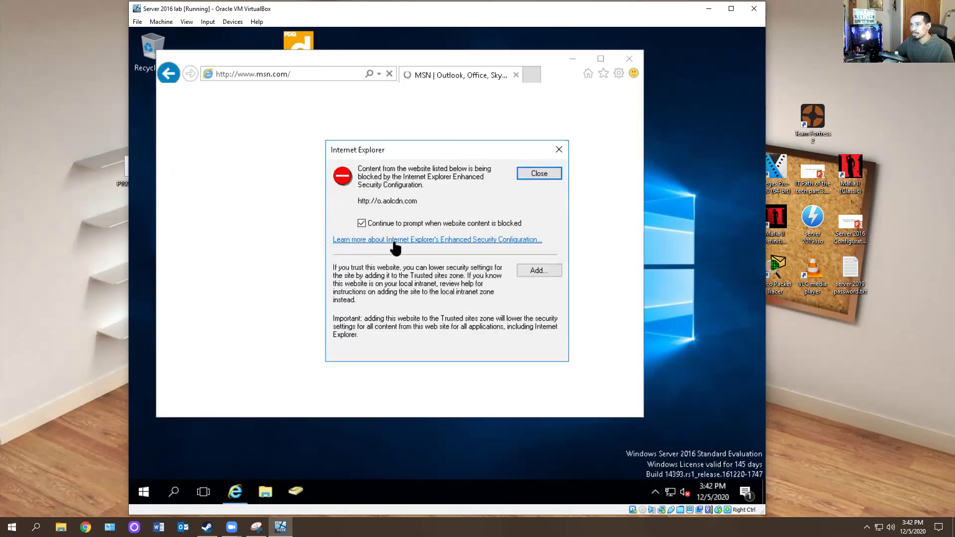
left_click(533, 271)
key("BackSpace")
left_click(533, 354)
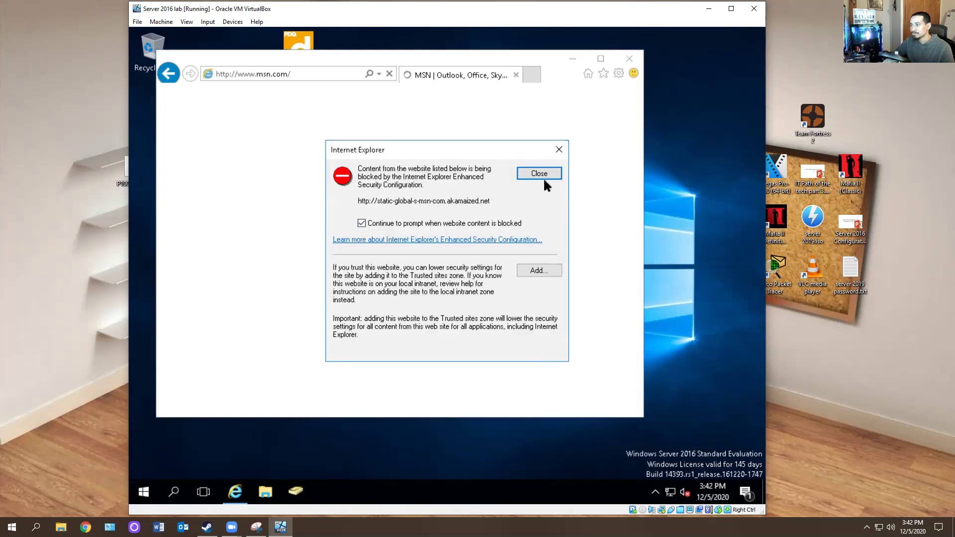
left_click(556, 150)
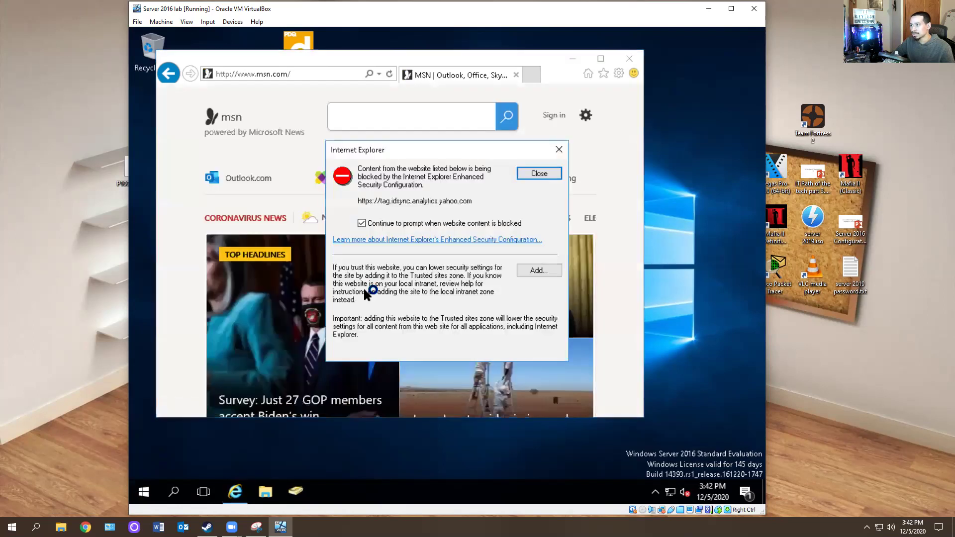
left_click(540, 174)
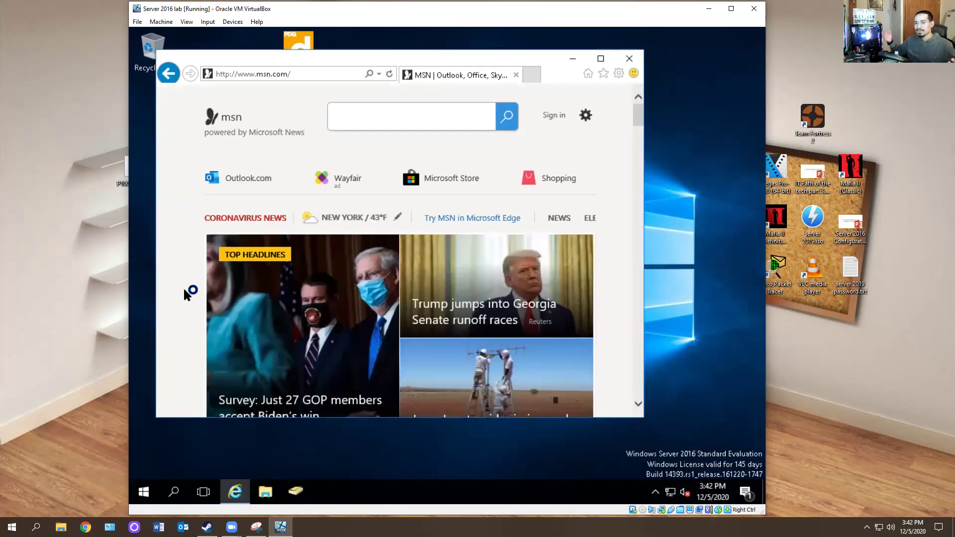
left_click(629, 59)
Run the PDQ Deploy installer and install the required .NET Framework 4.8, accepting its license and letting setup close programs
double_click(292, 53)
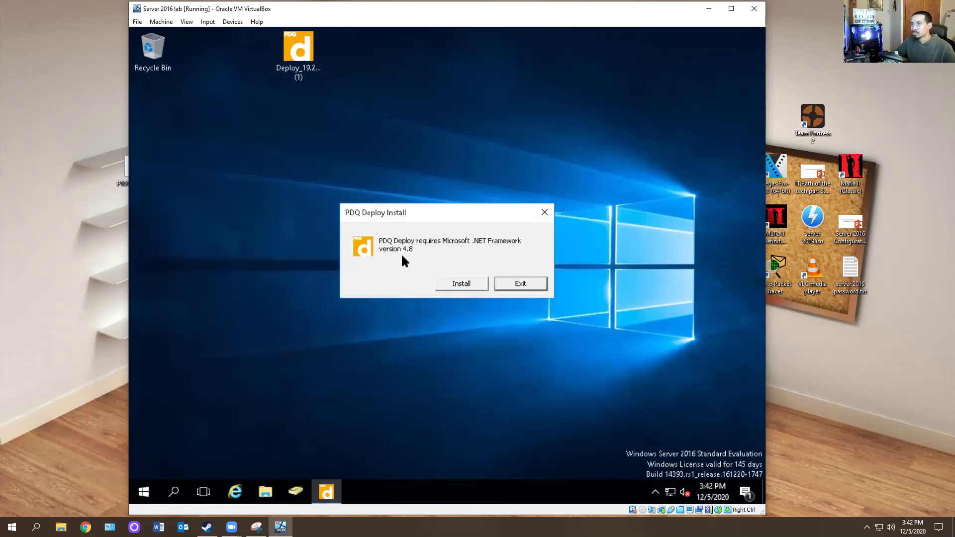
left_click(451, 284)
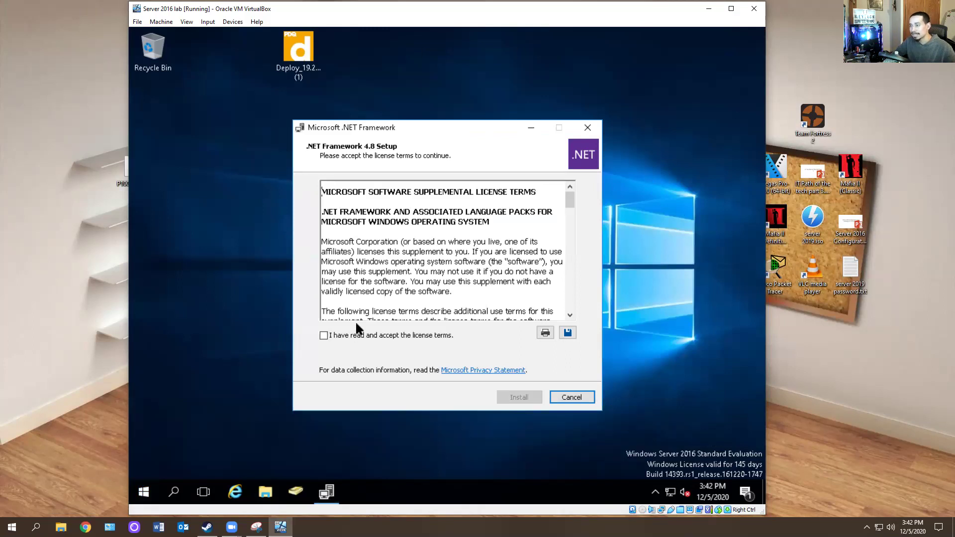
left_click(367, 336)
left_click(516, 396)
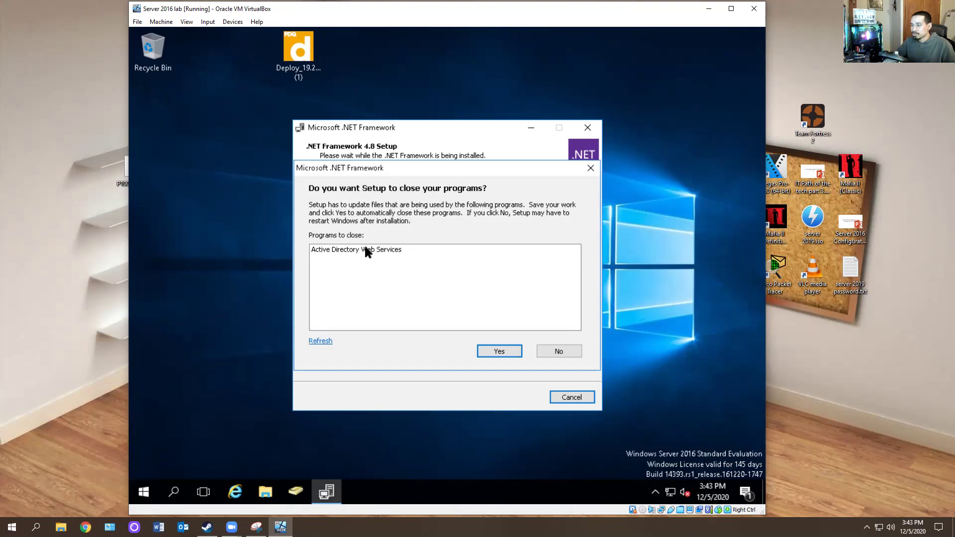
left_click(486, 351)
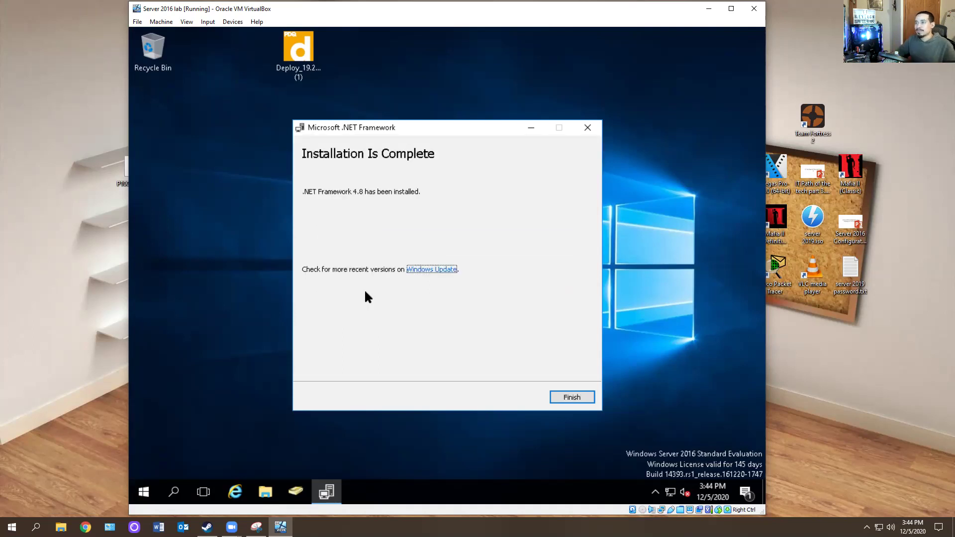
left_click(574, 396)
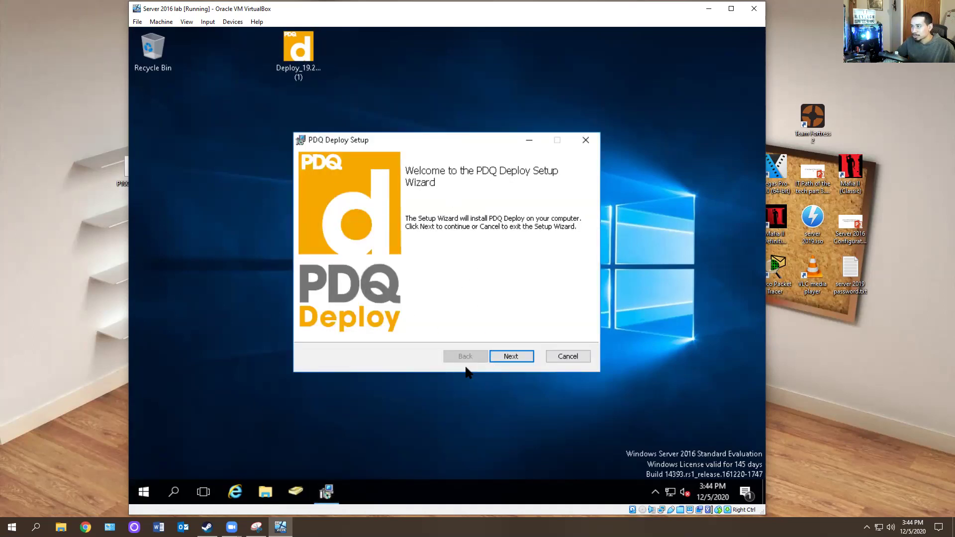
Accept the PDQ Deploy license agreement, install the program with the default settings, and finish the setup wizard
left_click(512, 356)
left_click(373, 329)
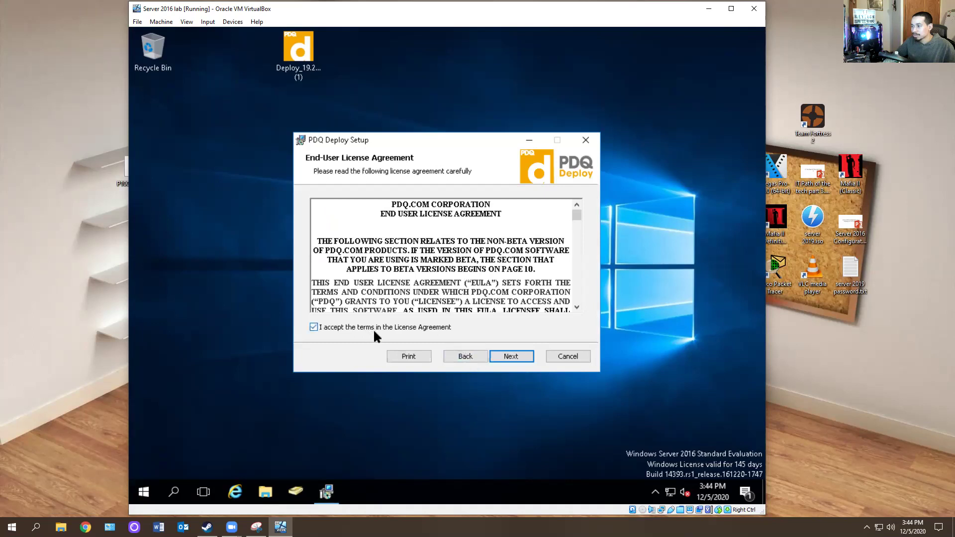
left_click(509, 356)
left_click(521, 356)
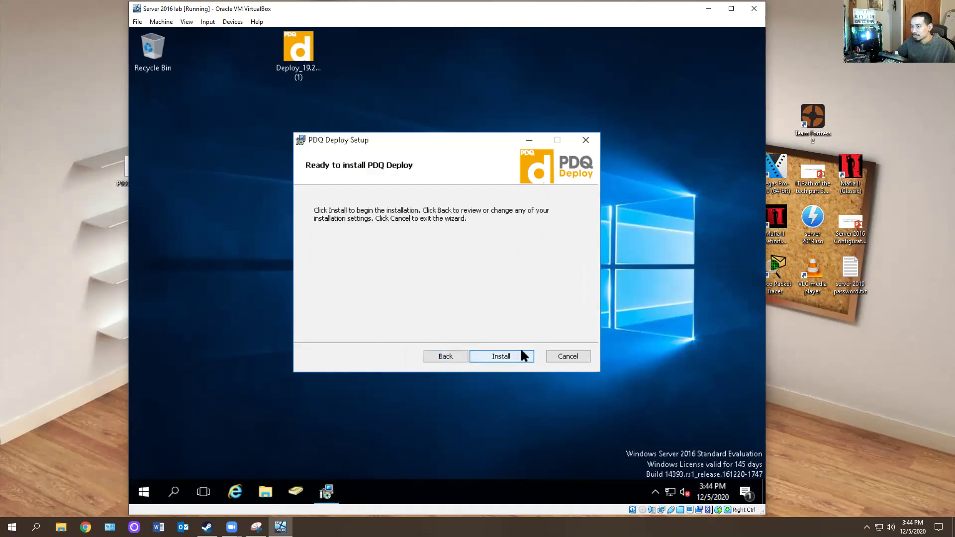
left_click(500, 355)
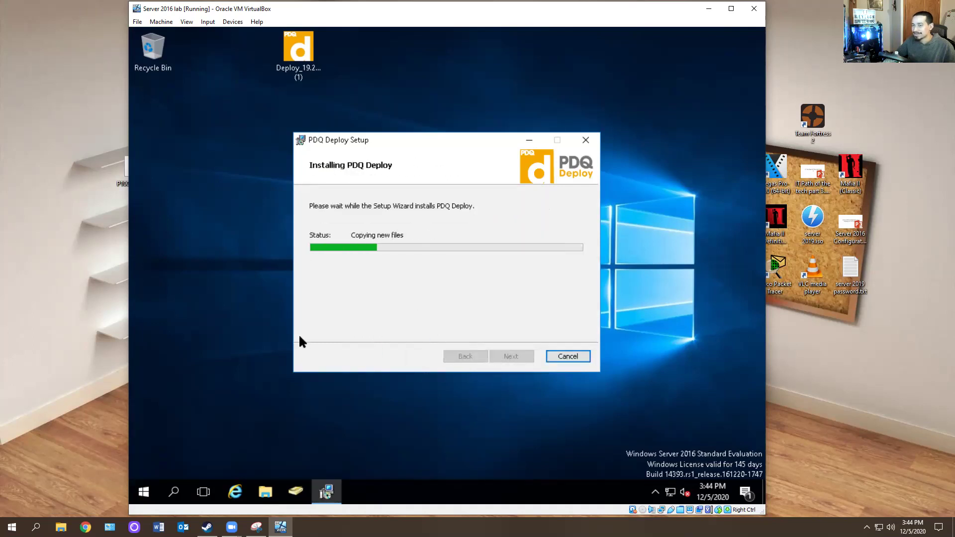
left_click(505, 355)
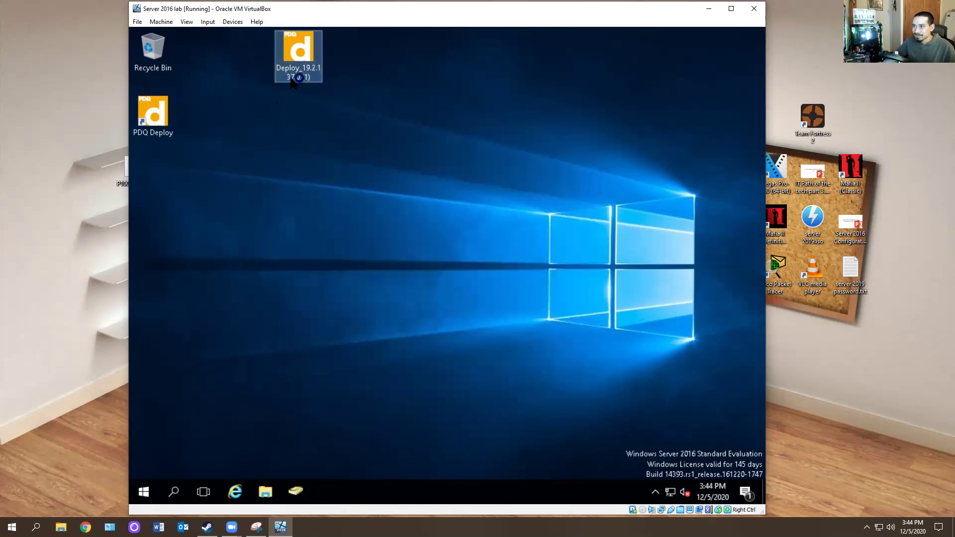
Move the Deploy_19.2.137.0 (1) installer from the desktop to the Recycle Bin and empty the bin
left_click_drag(295, 55, 156, 47)
right_click(157, 66)
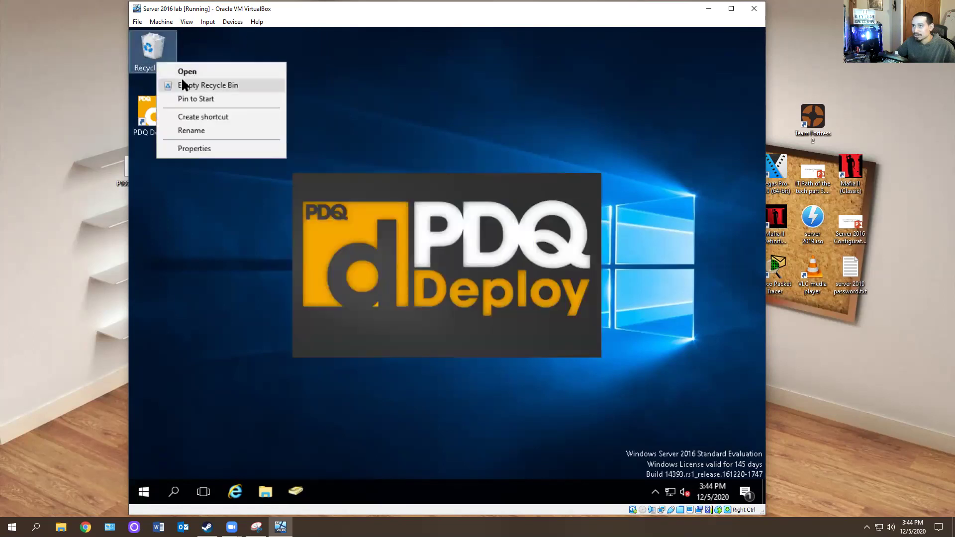
left_click(182, 84)
left_click(486, 310)
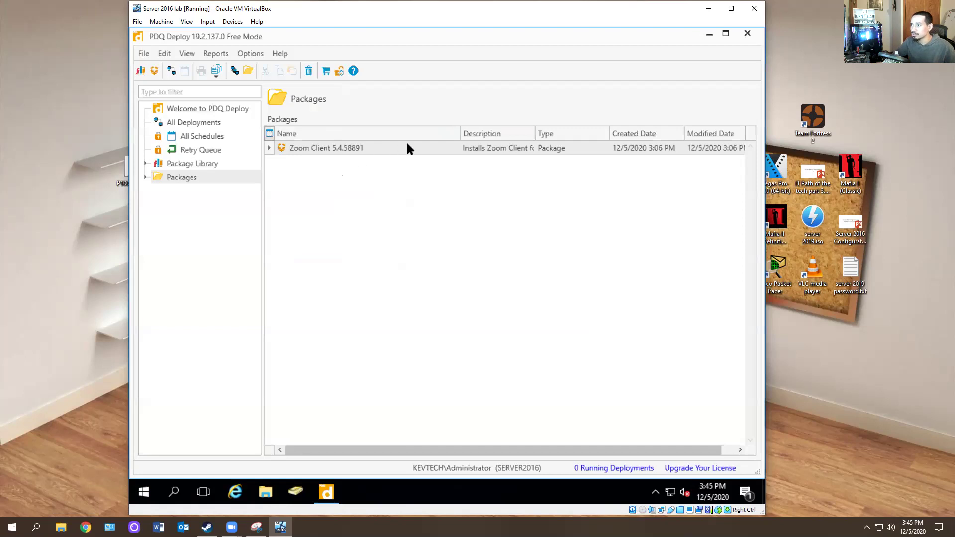
Look at the Zoom Client package and the All Deployments list, and open the Package Library
left_click(331, 148)
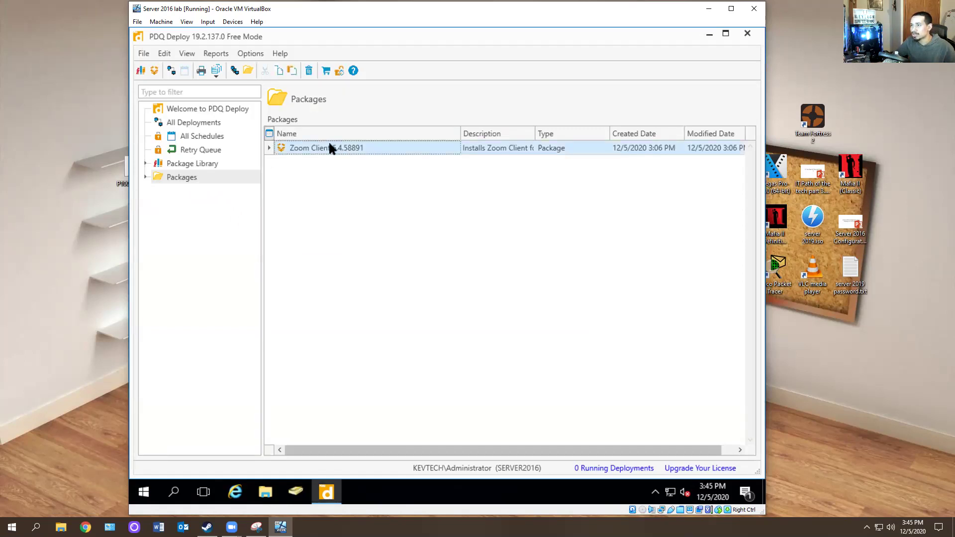
left_click_drag(282, 36, 397, 69)
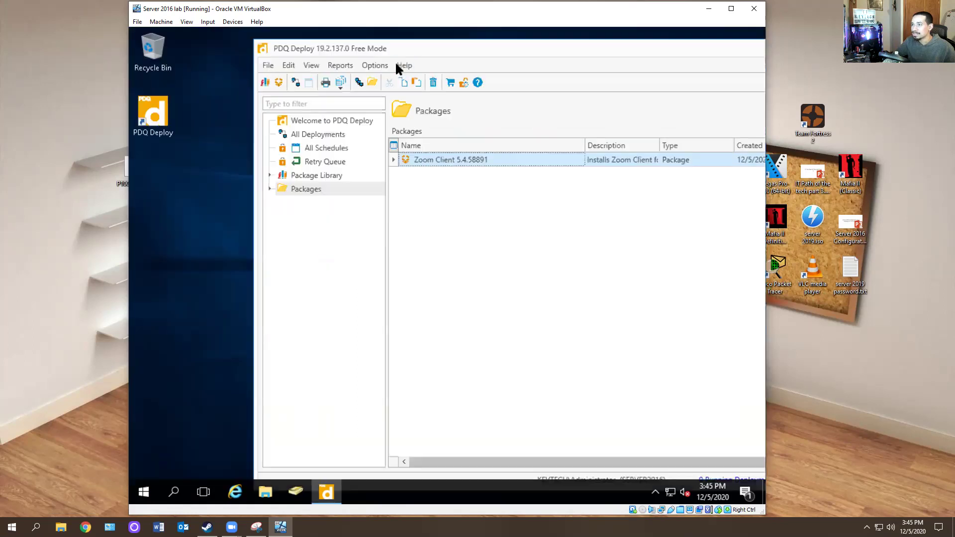
right_click(442, 155)
key("Escape")
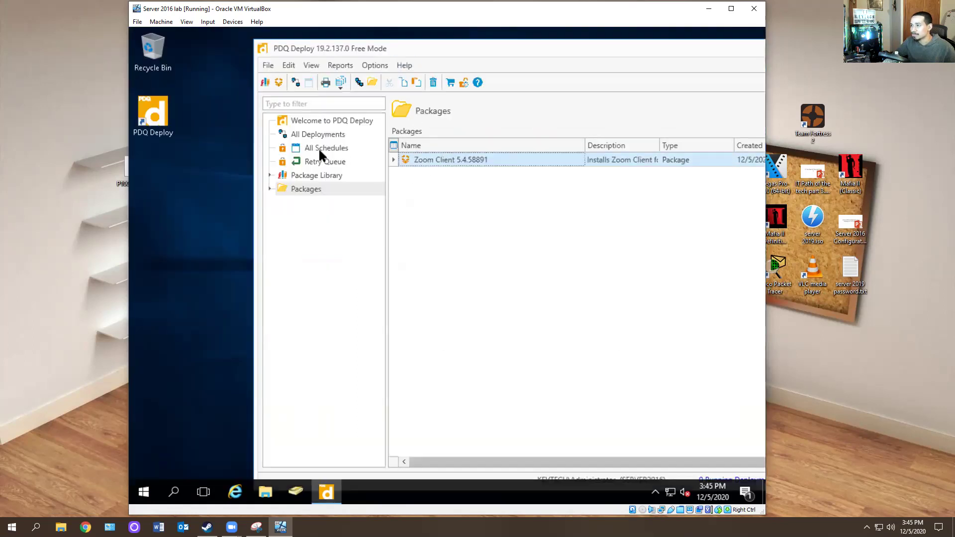
left_click(315, 135)
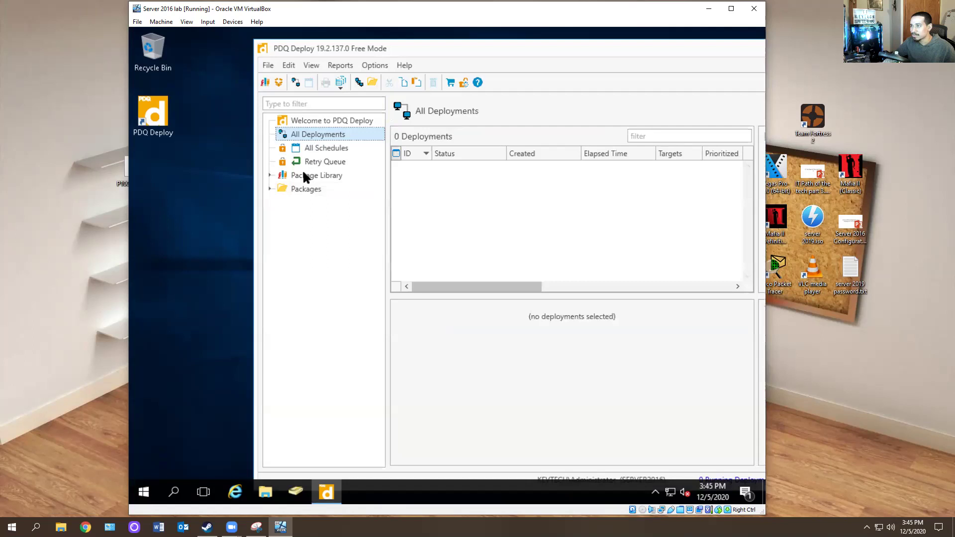
left_click(291, 177)
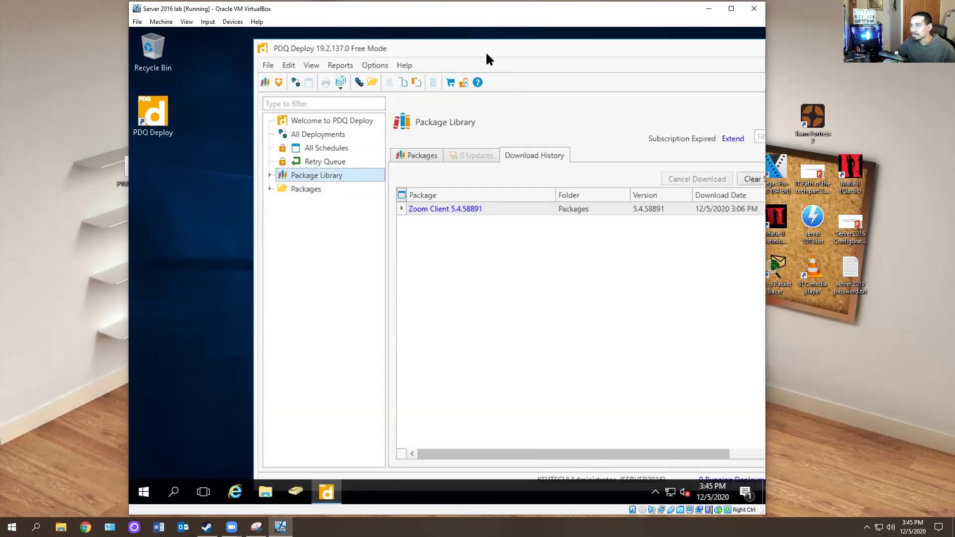
Browse the Package Library's available packages and filter the list by firefox
left_click_drag(340, 55, 190, 51)
left_click(276, 149)
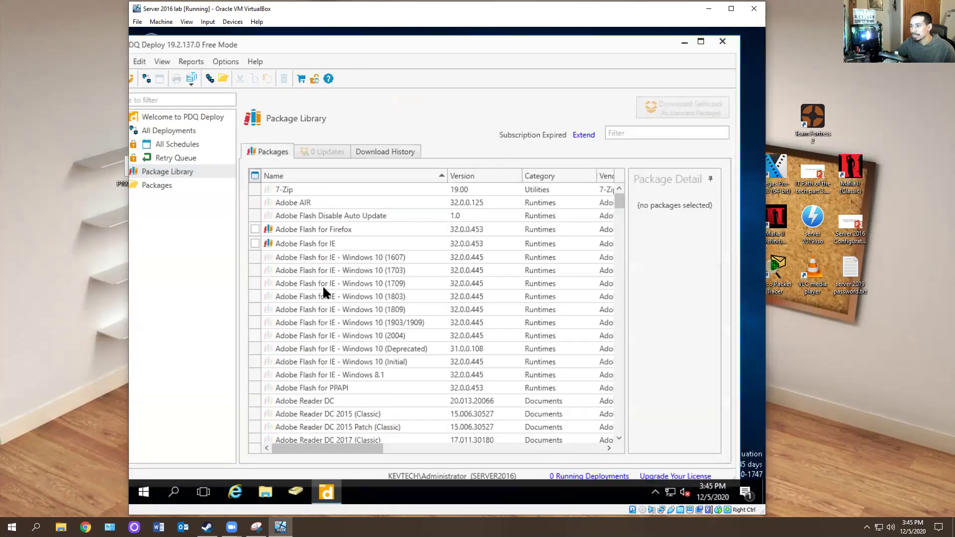
scroll(349, 282, "down", 10)
scroll(348, 278, "down", 20)
scroll(349, 277, "up", 18)
scroll(348, 278, "up", 8)
left_click(655, 134)
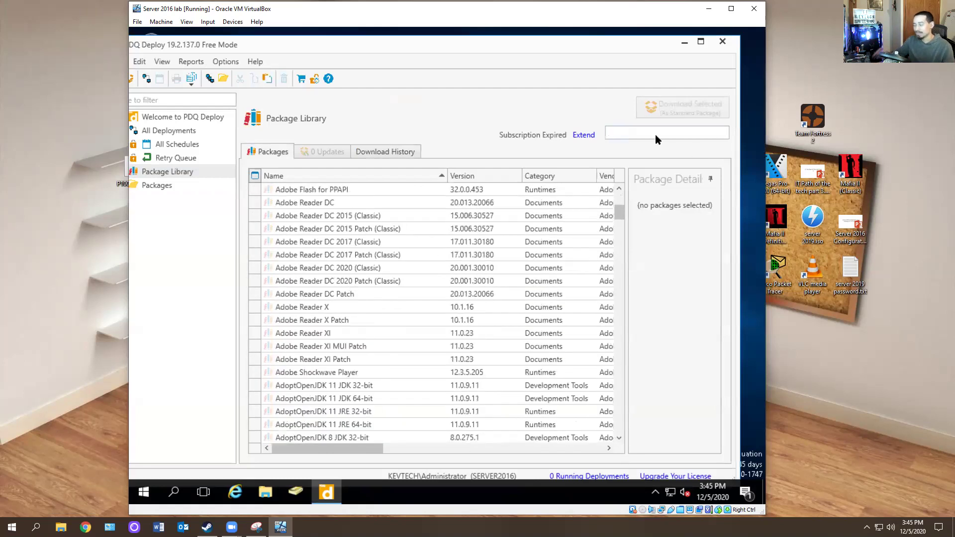
type("fireof")
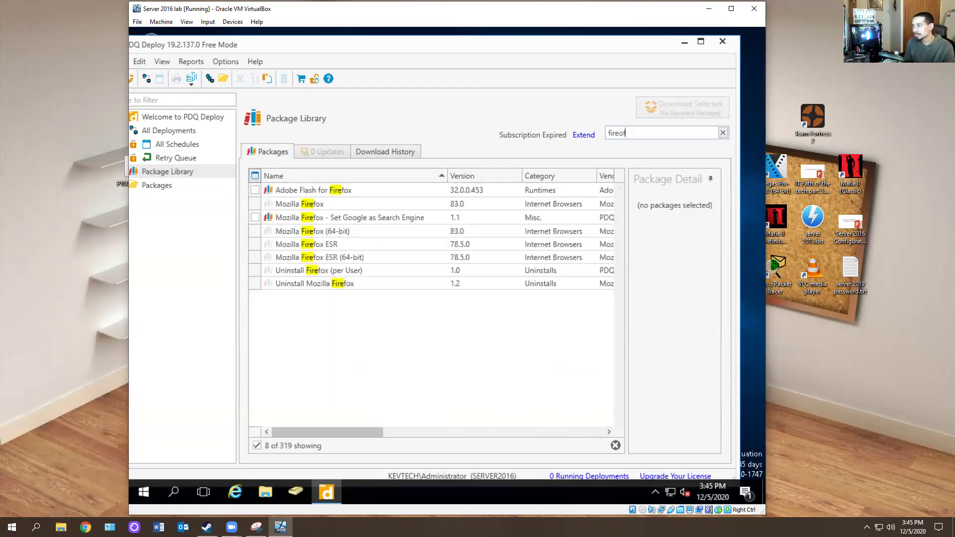
key("BackSpace")
key("BackSpace")
type("fox")
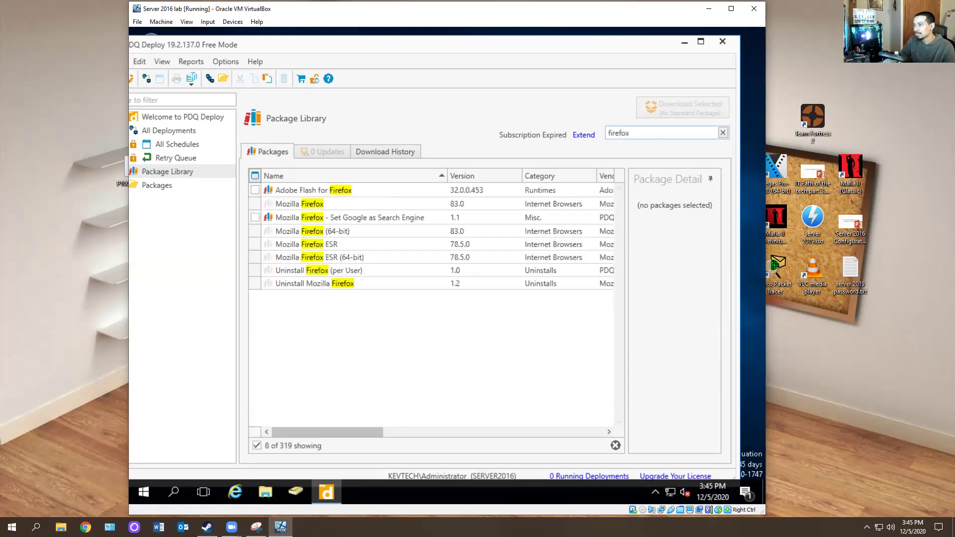
Select the Mozilla Firefox 83.0 package in the filtered library and try to download it
left_click(344, 186)
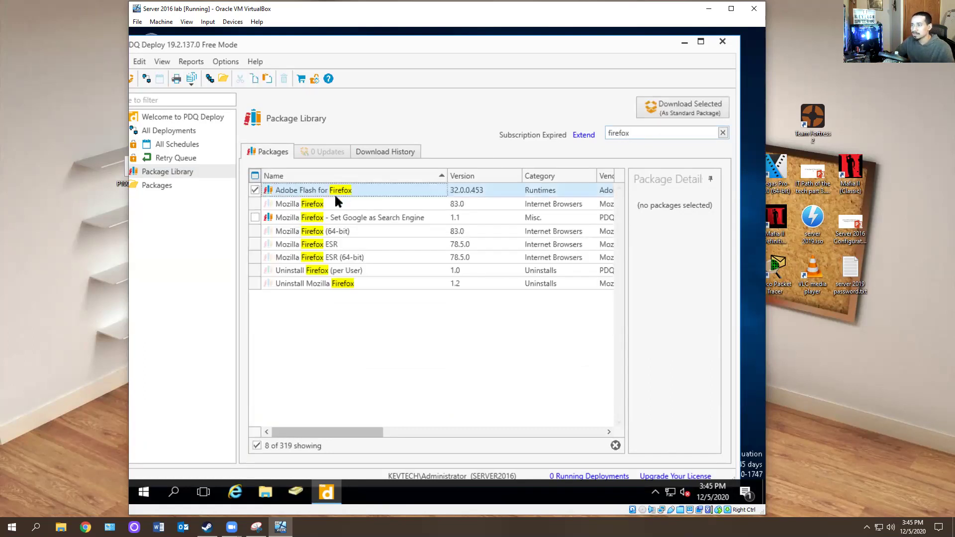
left_click(313, 214)
left_click(312, 204)
right_click(313, 204)
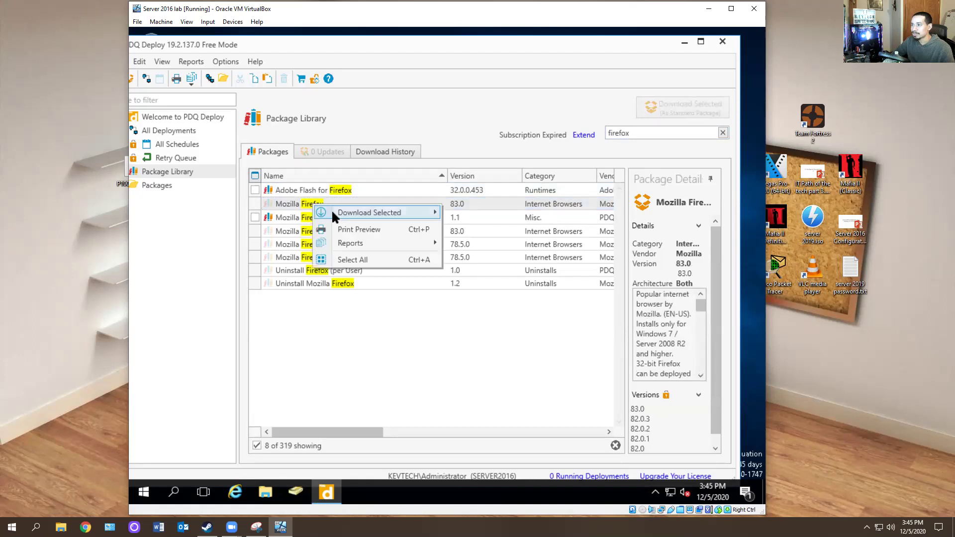
mouse_move(341, 211)
left_click(497, 233)
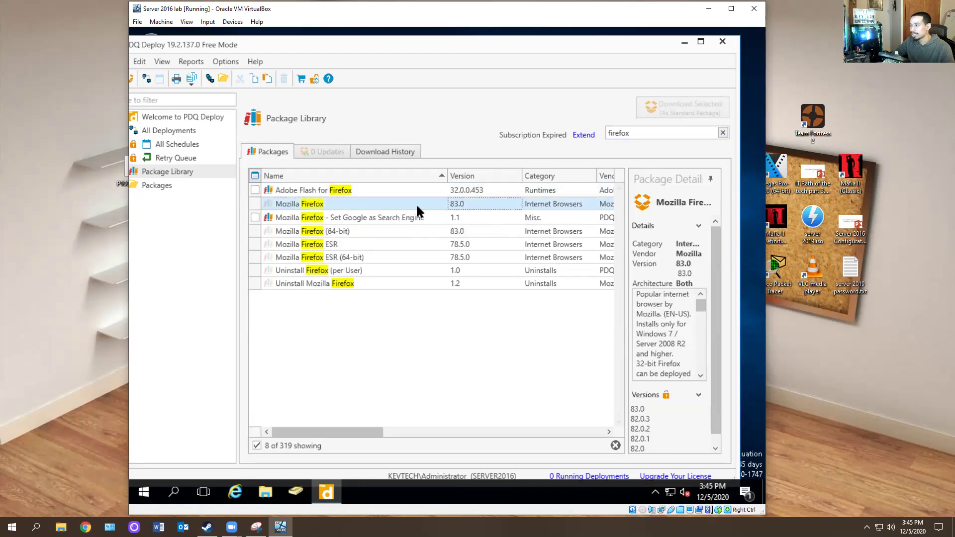
Select the Zoom Client 5.4.58891 package under Packages and open a one-time deployment for it
right_click(373, 207)
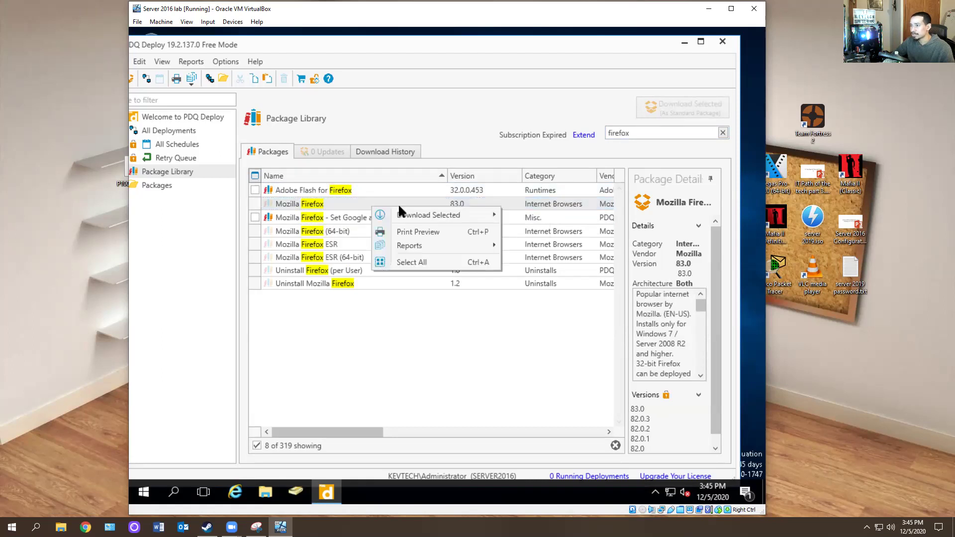
left_click(391, 371)
left_click(168, 181)
left_click(319, 157)
right_click(328, 160)
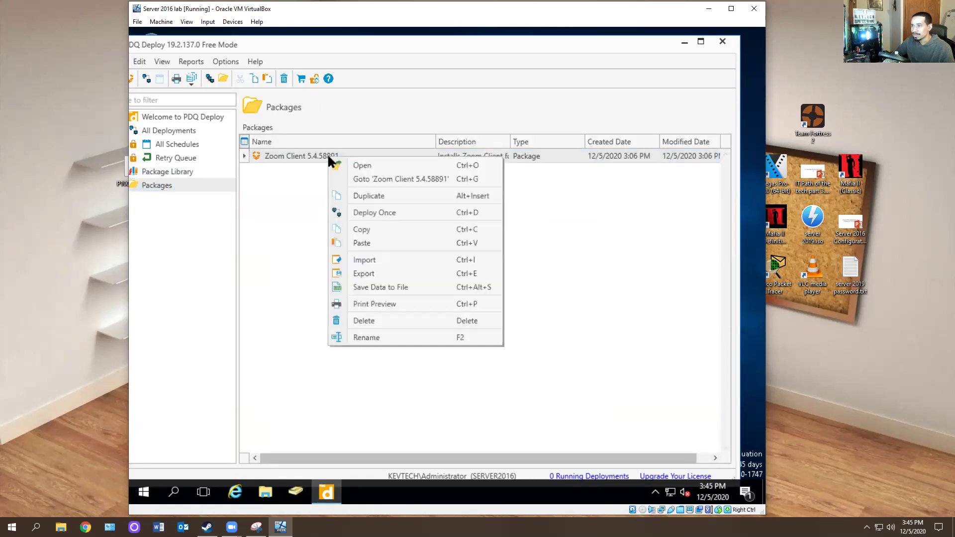
left_click(356, 209)
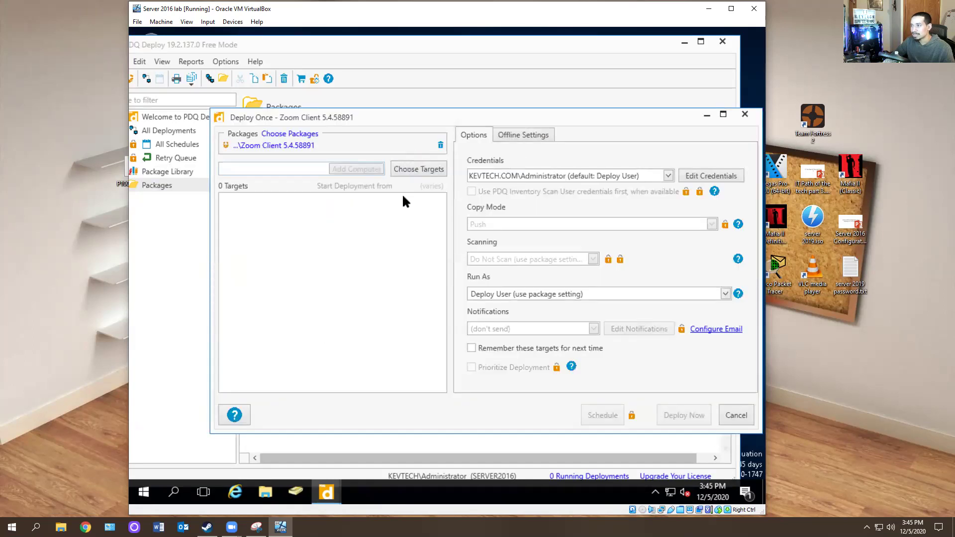
Try to set SERVER2016 as the deployment target from the Active Directory computers
left_click(404, 170)
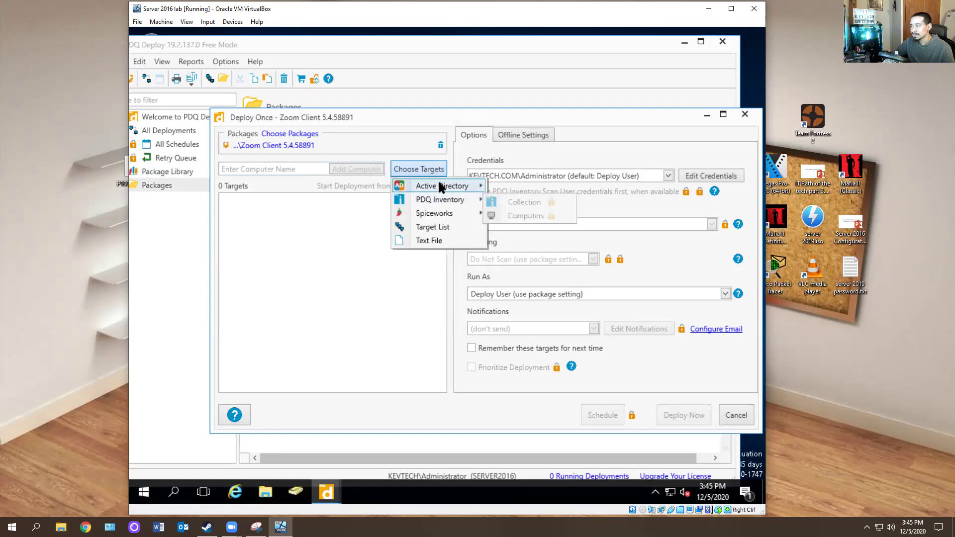
mouse_move(437, 185)
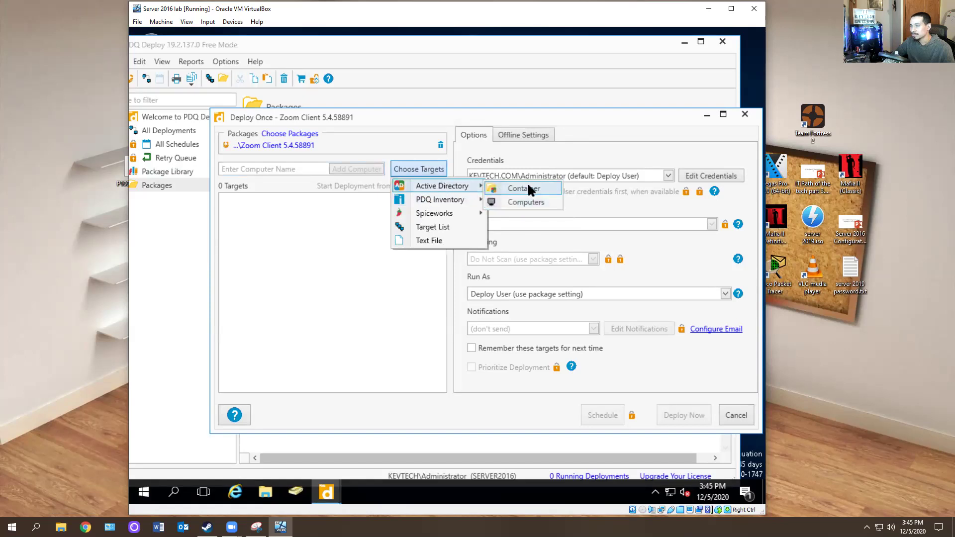
left_click(525, 201)
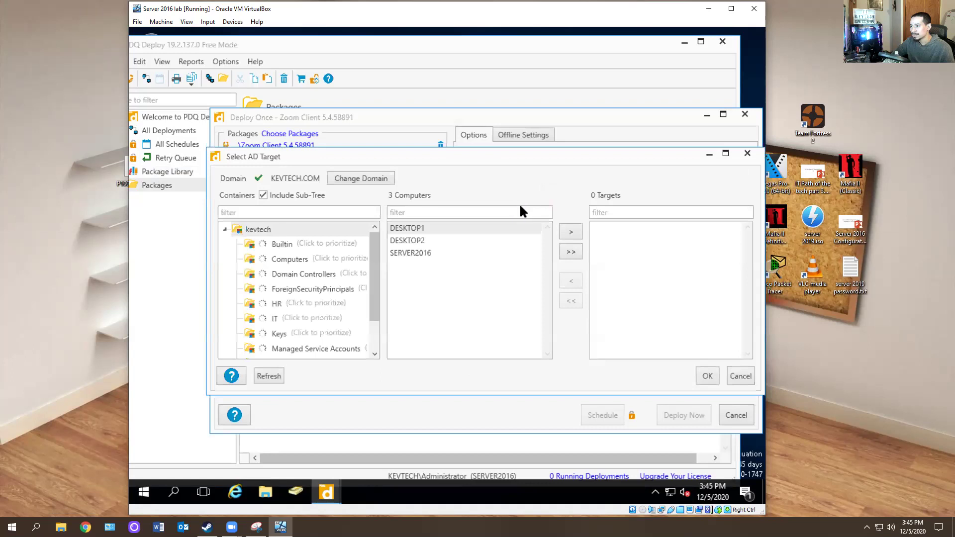
left_click(415, 253)
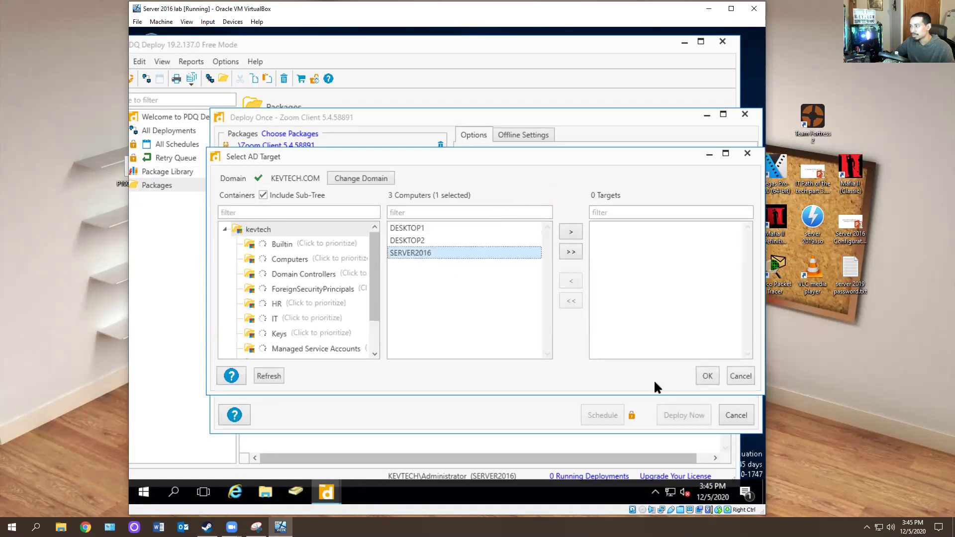
left_click(706, 373)
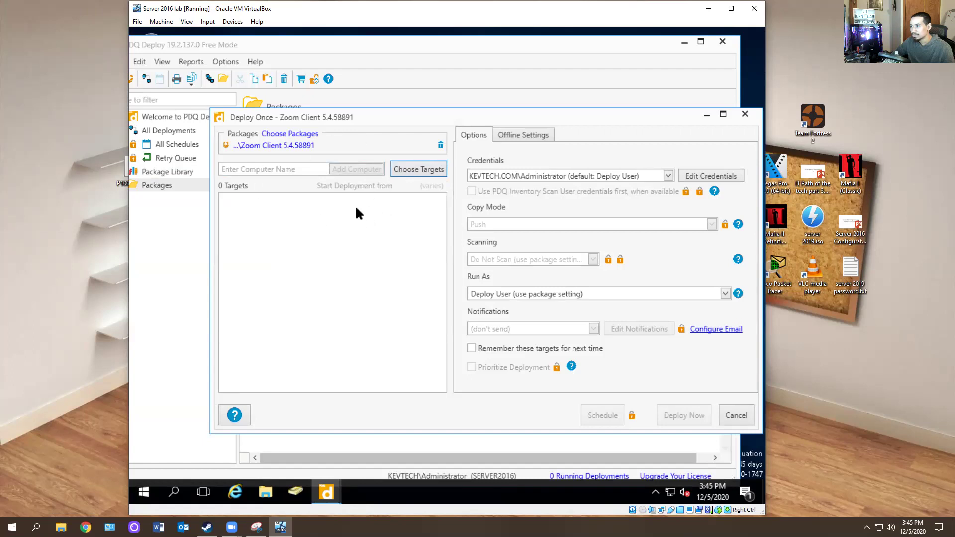
Add SERVER2016 as the only target from the Active Directory computers and deploy the Zoom Client package immediately
left_click(410, 171)
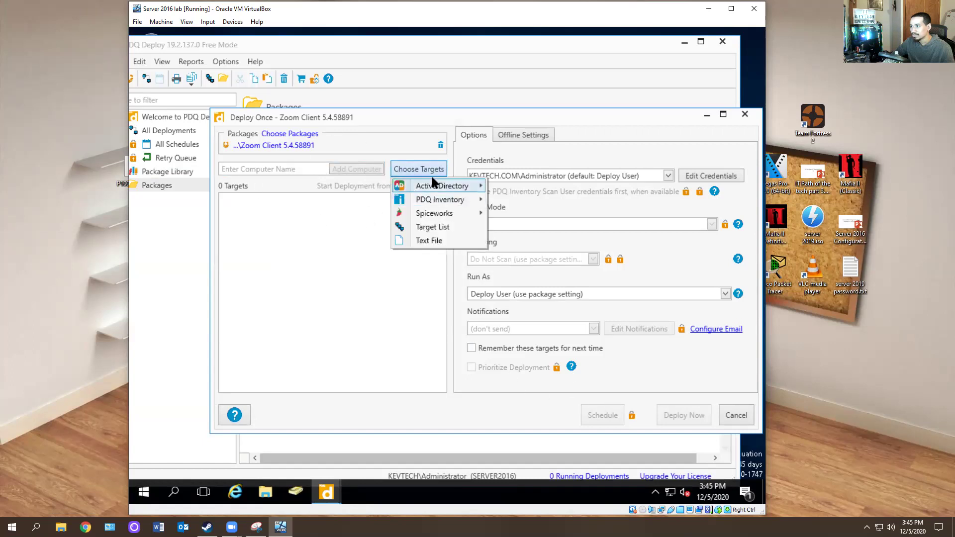
left_click(512, 201)
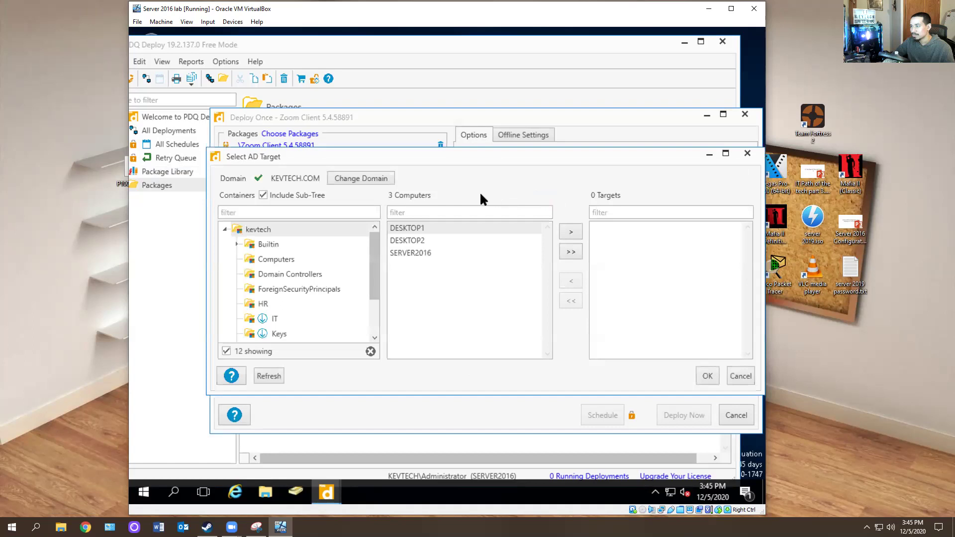
left_click(412, 252)
left_click(564, 253)
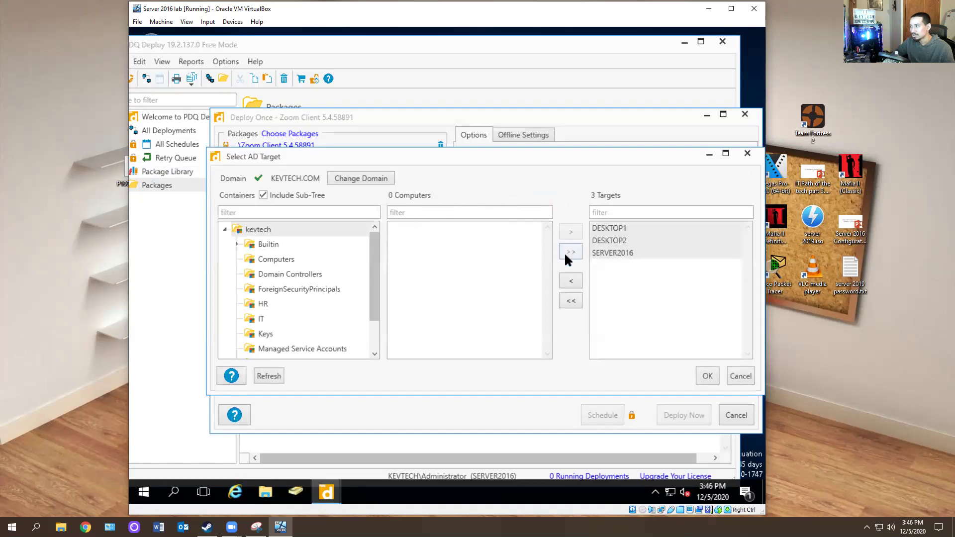
left_click(567, 279)
left_click(609, 228)
left_click(568, 282)
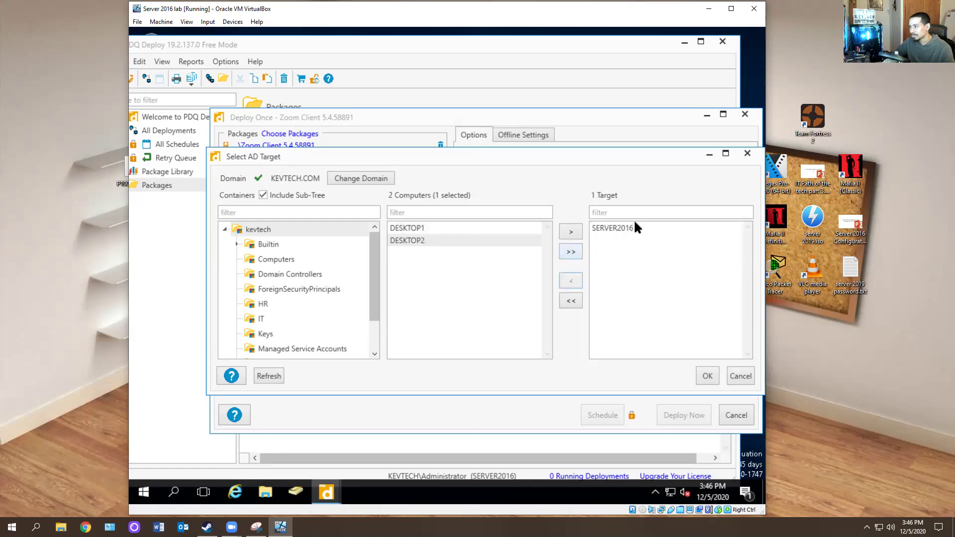
left_click(620, 228)
left_click(701, 372)
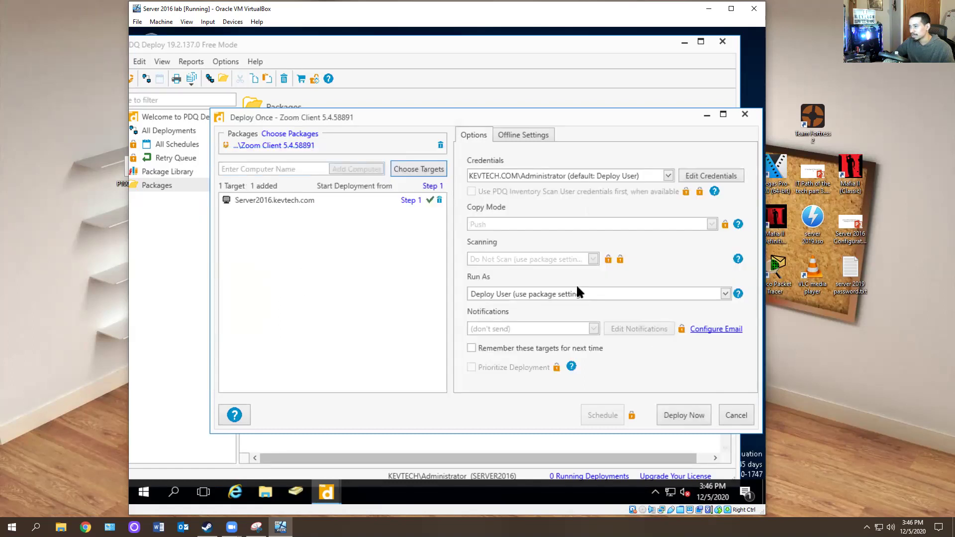
left_click(692, 420)
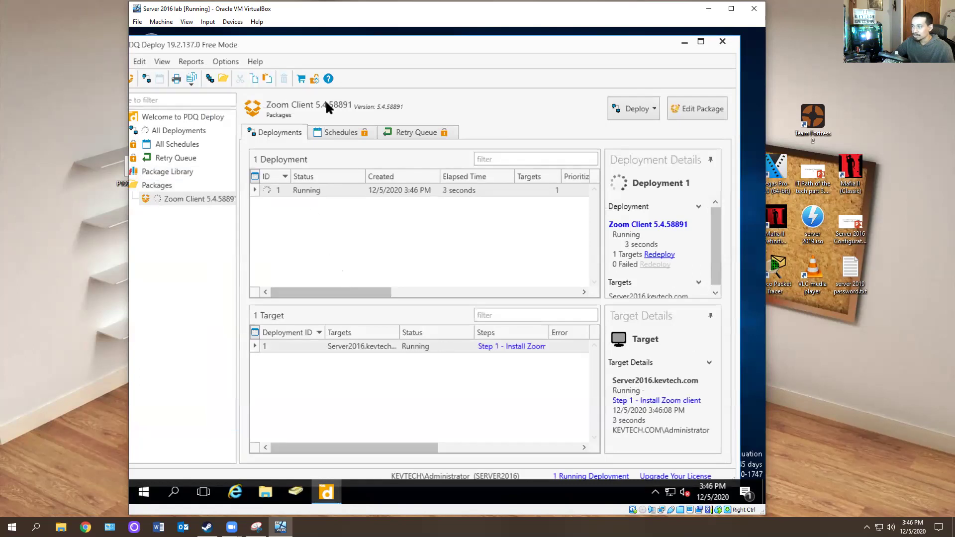
Move the PDQ Deploy window aside and check the desktop's Zoom shortcut and the Zoom Client package's deployment status
left_click_drag(346, 39, 490, 52)
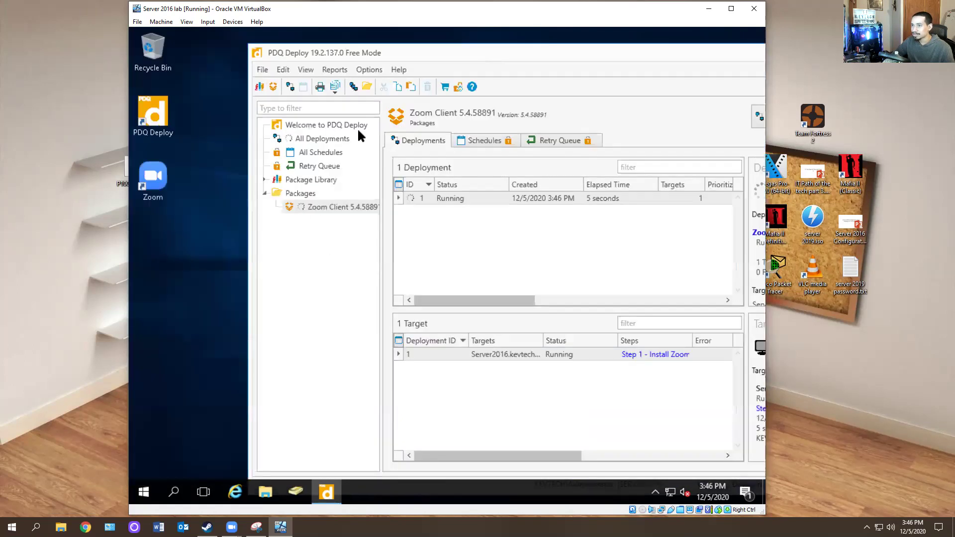
left_click(152, 185)
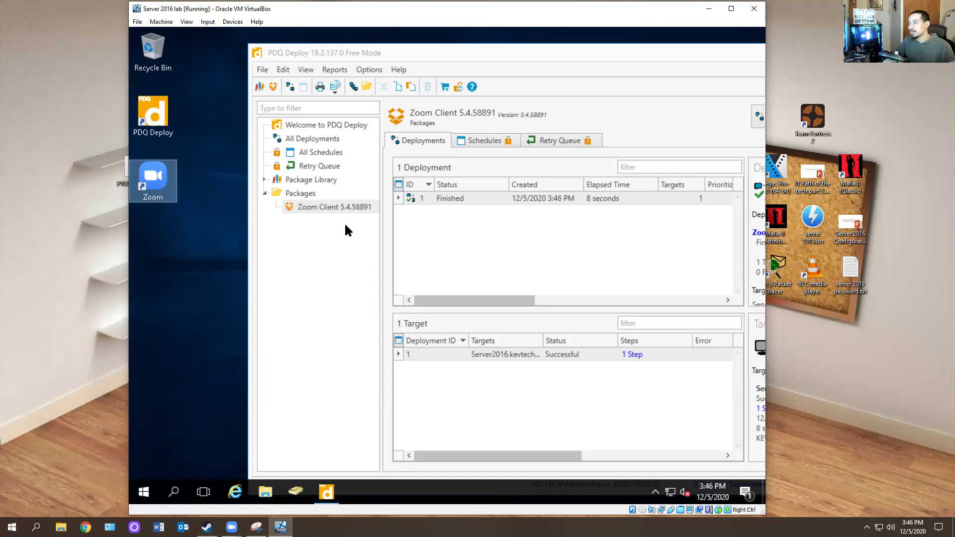
left_click(305, 194)
left_click(304, 205)
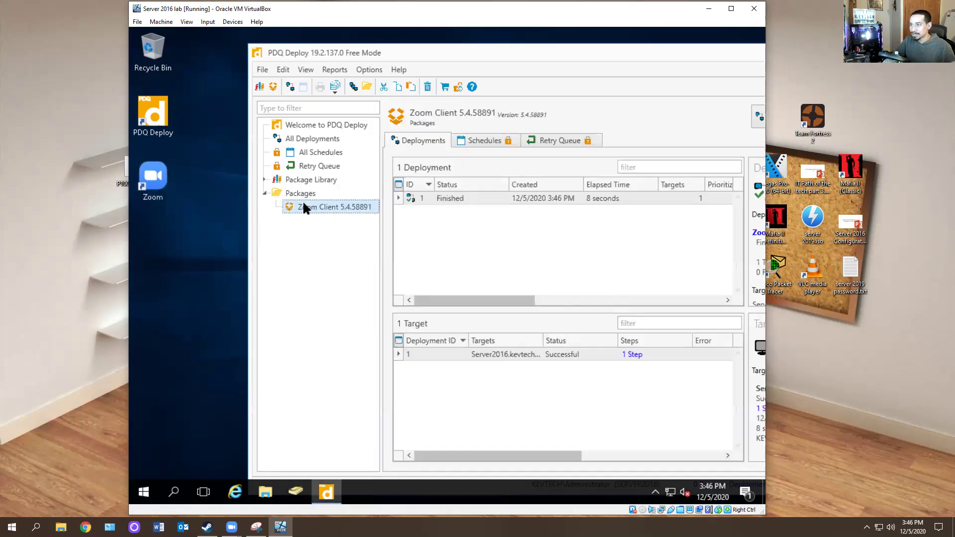
Open another one-time deployment of the Zoom Client package and target the kevtech Active Directory container, including its sub-tree
right_click(343, 208)
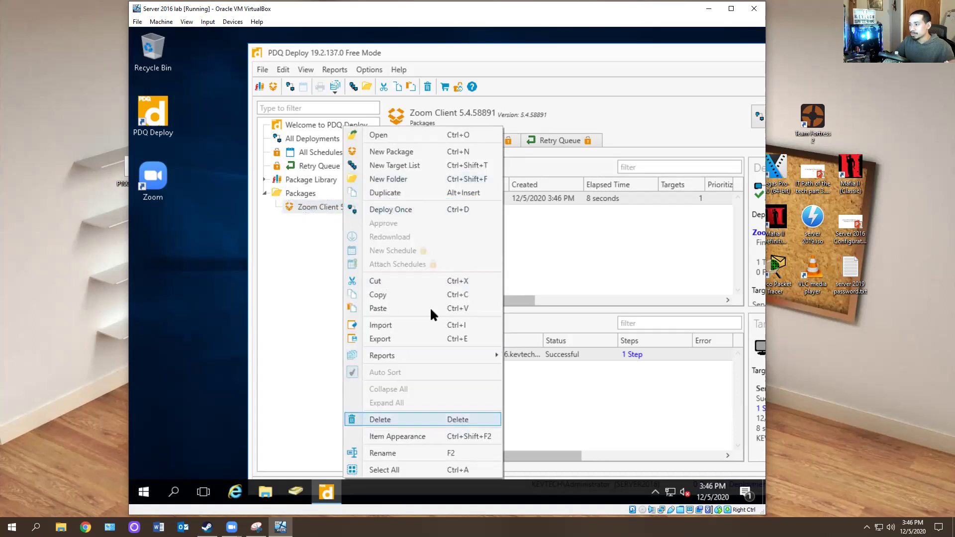
left_click(410, 207)
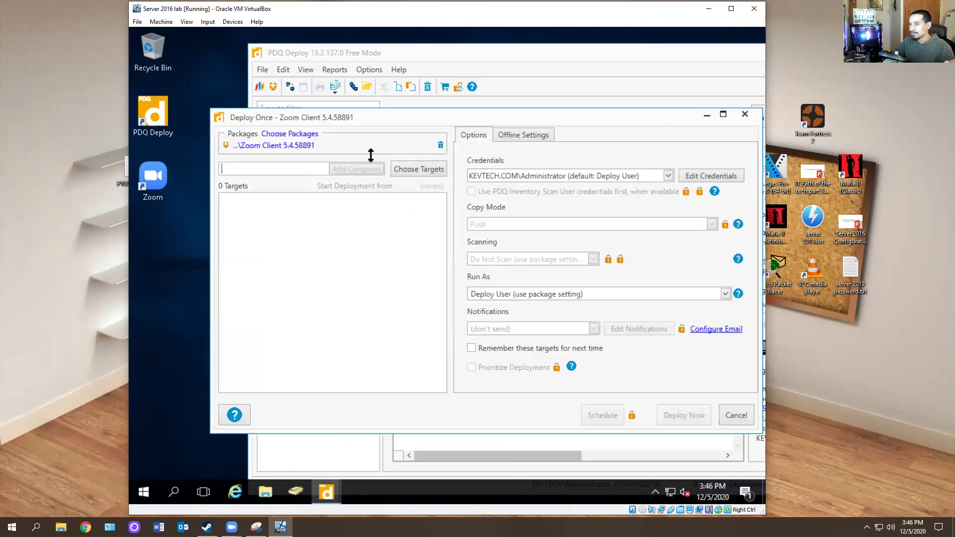
left_click(416, 170)
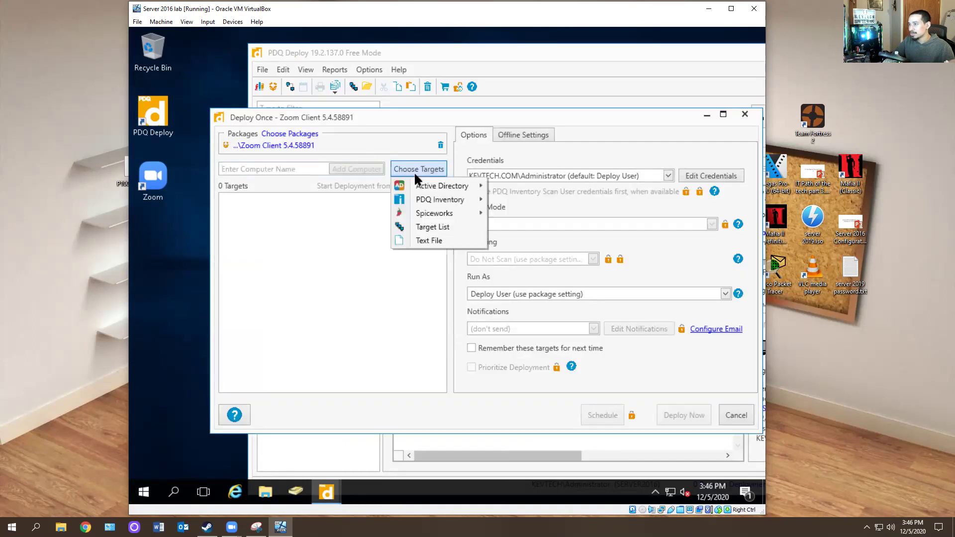
mouse_move(442, 187)
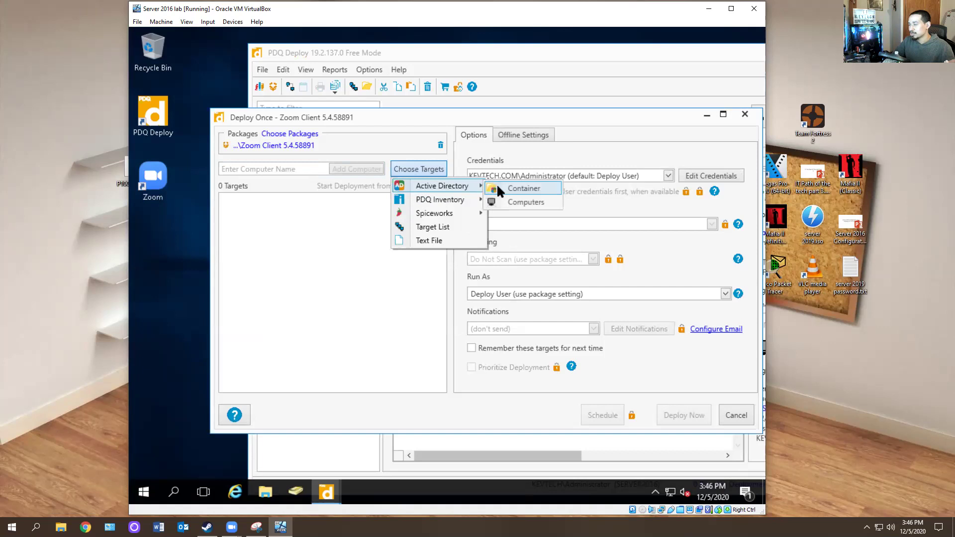
left_click(519, 189)
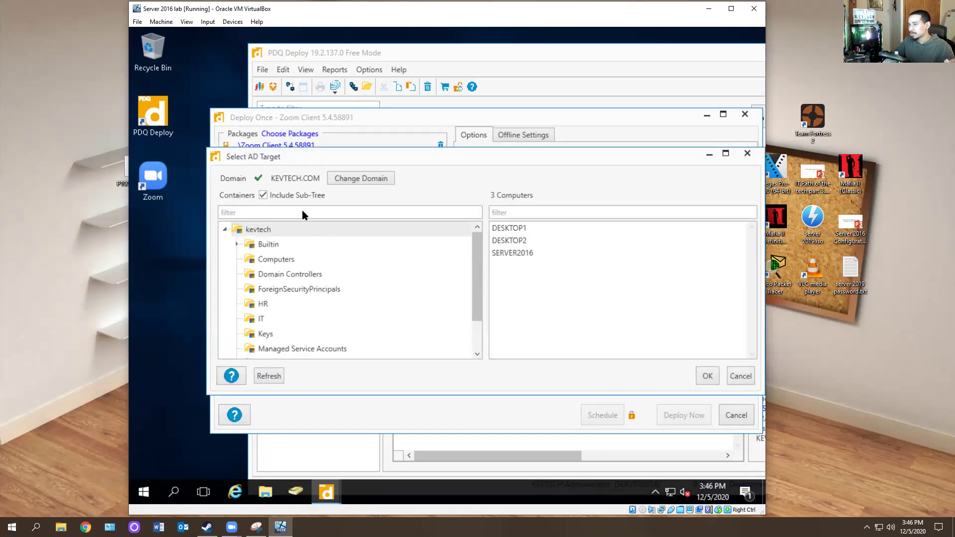
left_click(707, 375)
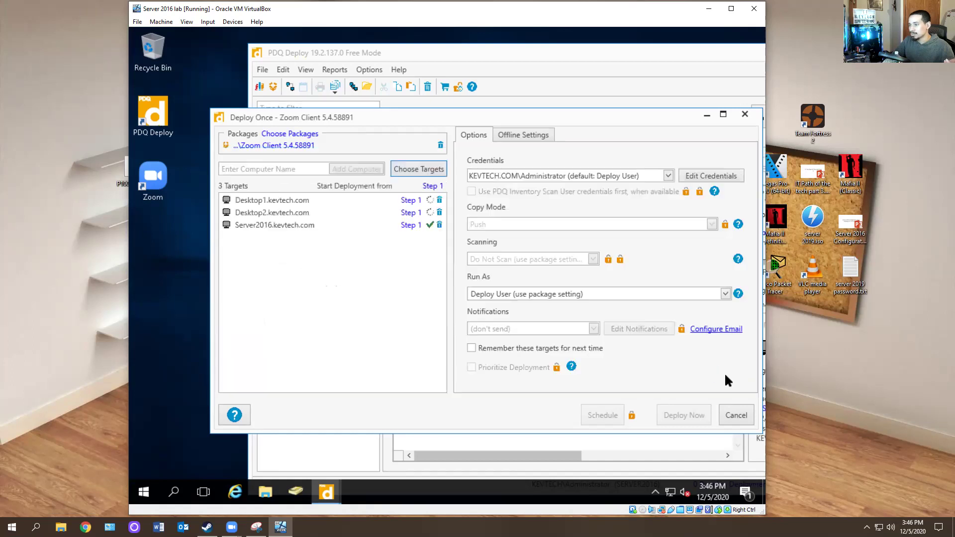
Remove all computers from the deployment's target list and close the deployment window without deploying
left_click(439, 200)
left_click(439, 213)
left_click(440, 199)
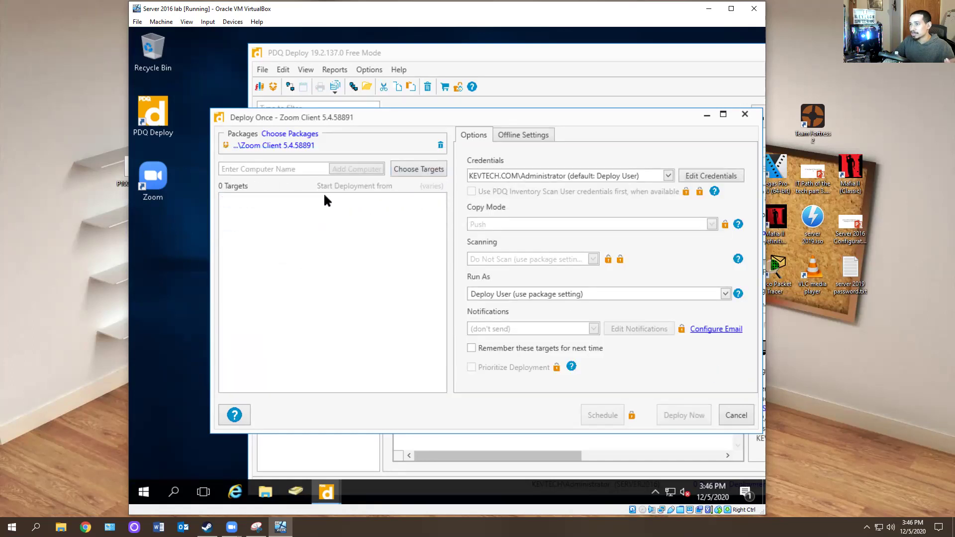
left_click(745, 115)
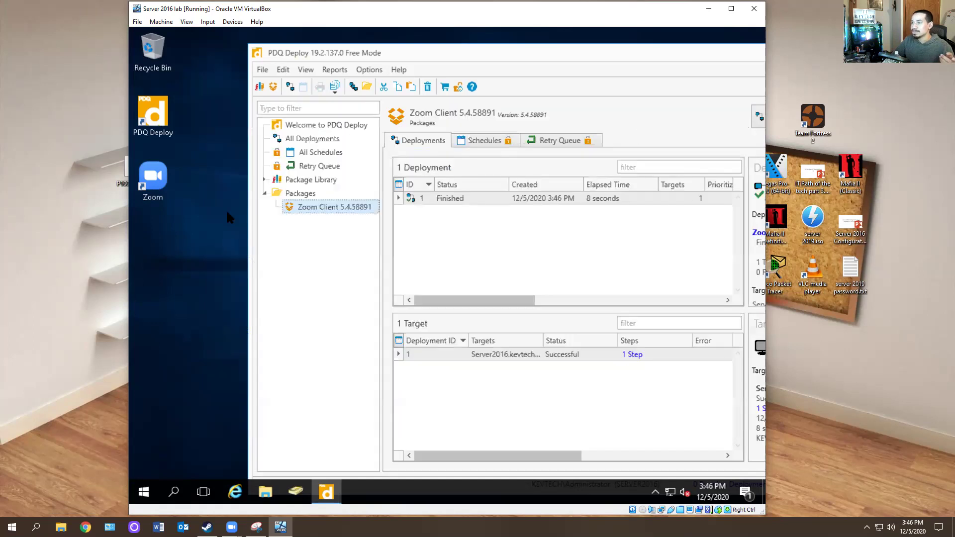
Return to the Package Library, select the Adobe Flash for Firefox package, and move the window to show its details
left_click(285, 178)
left_click(469, 198)
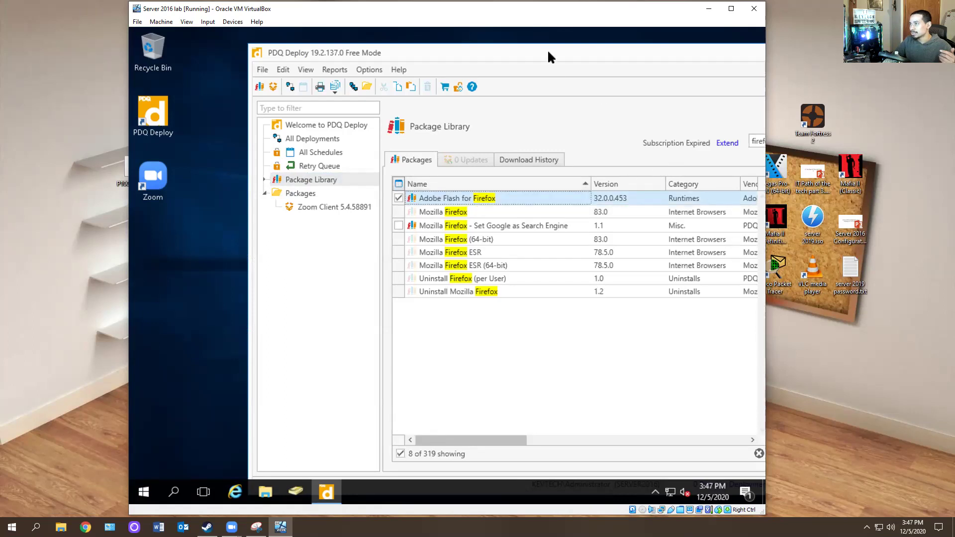
left_click_drag(547, 52, 411, 55)
Examine the license options and the Enterprise license key entry, and close them without entering a key
left_click(263, 73)
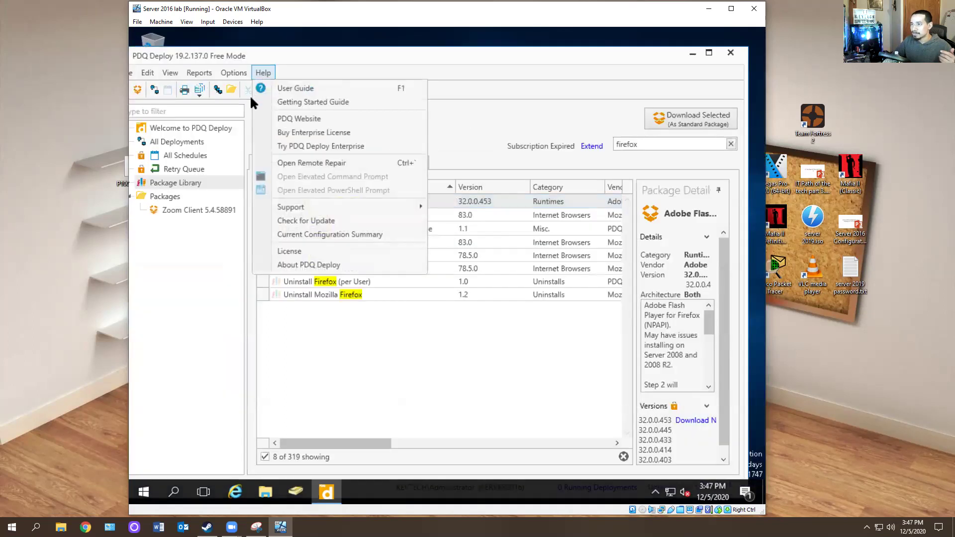
left_click(289, 250)
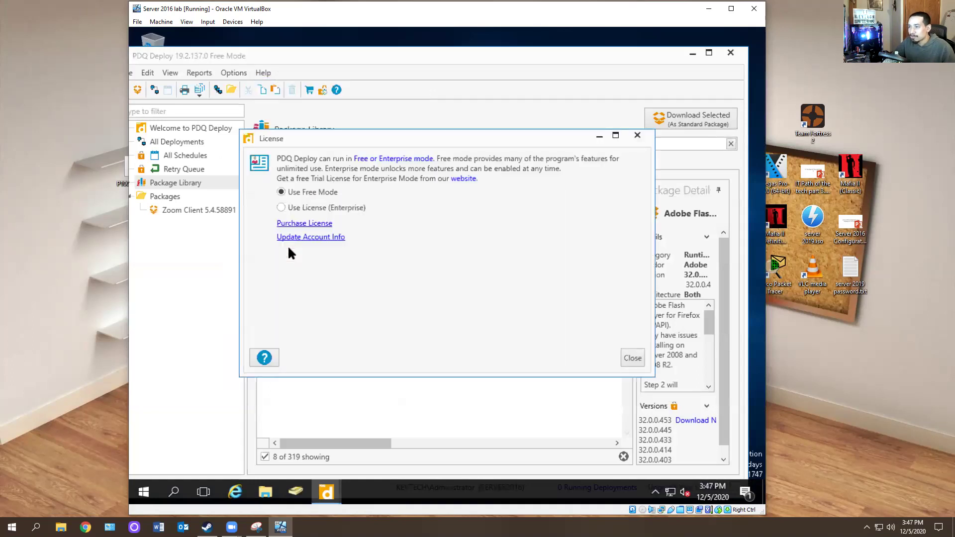
left_click(281, 208)
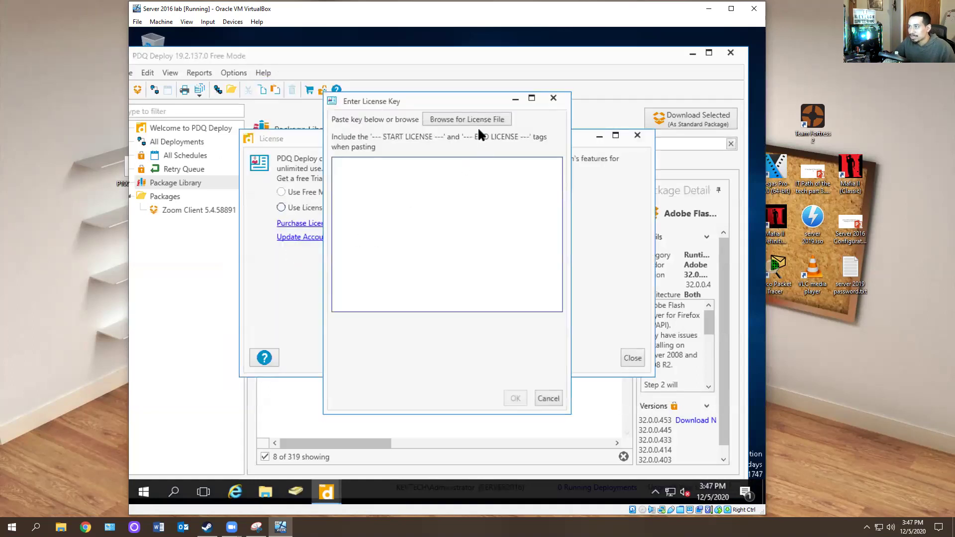
left_click(552, 99)
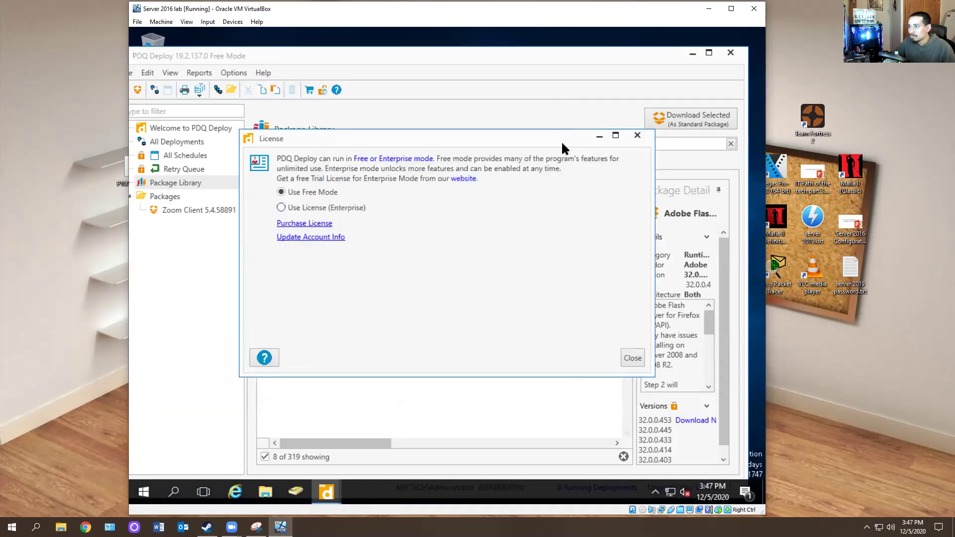
left_click(637, 135)
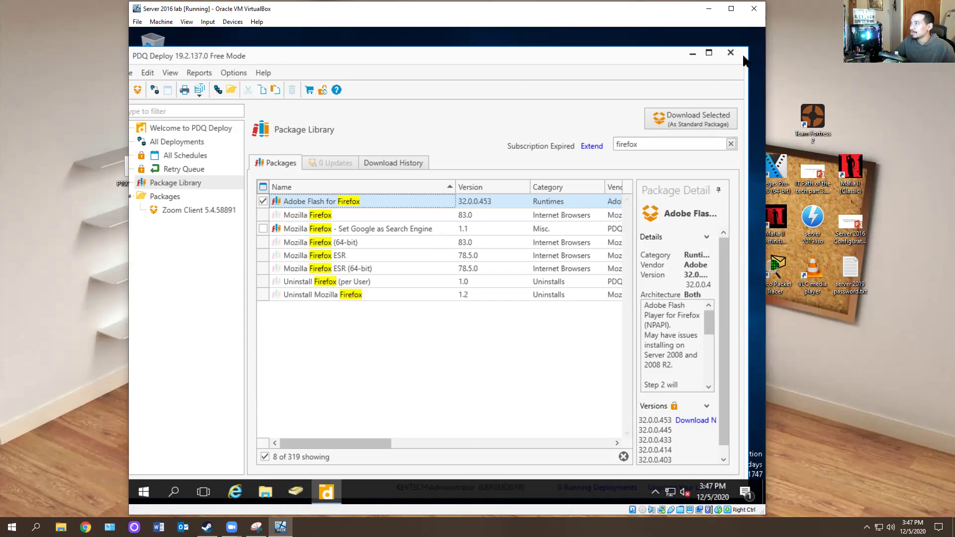
Close PDQ Deploy and open Control Panel on the server
left_click_drag(428, 65, 581, 70)
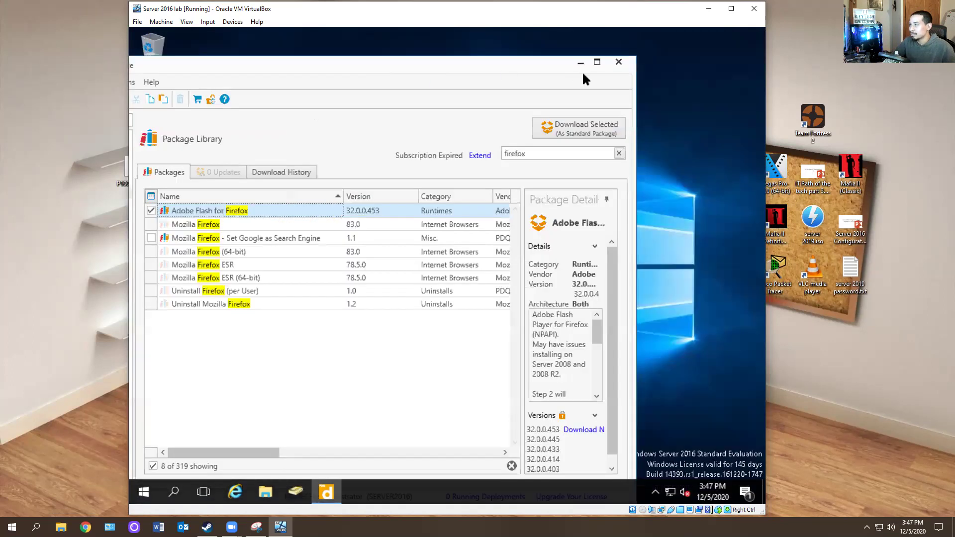
left_click(618, 61)
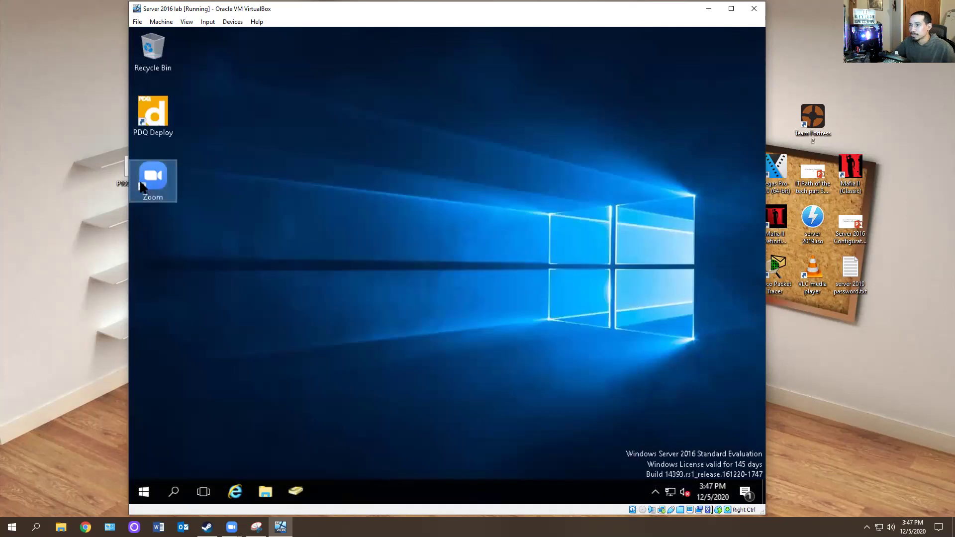
left_click(144, 492)
type("control")
key("Return")
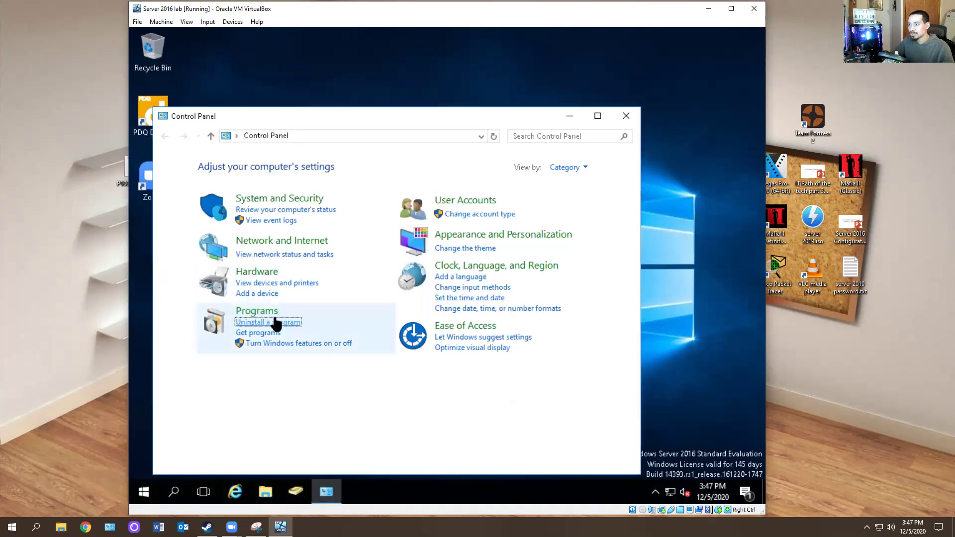
Uninstall Zoom from the server's installed programs and close the Programs and Features window
left_click(273, 323)
left_click(303, 266)
left_click(349, 209)
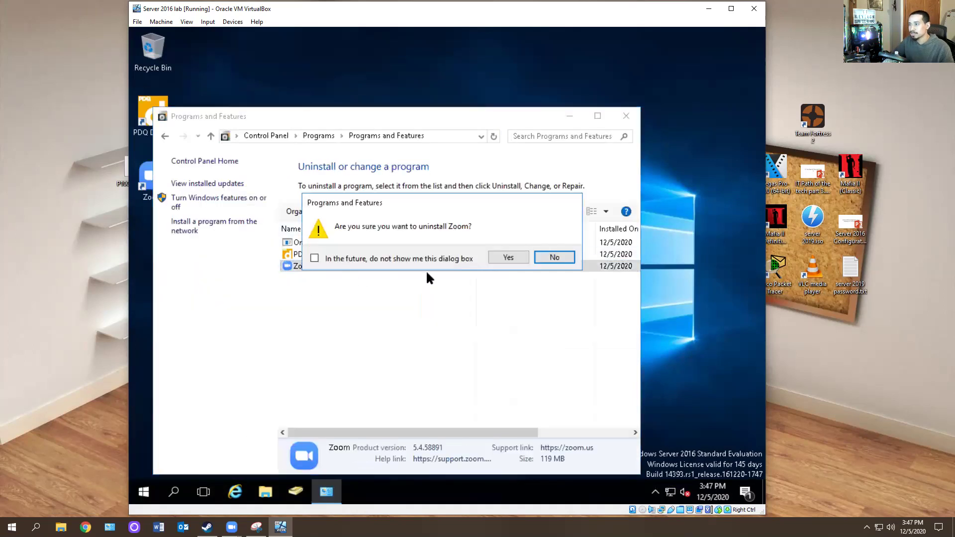
left_click(487, 255)
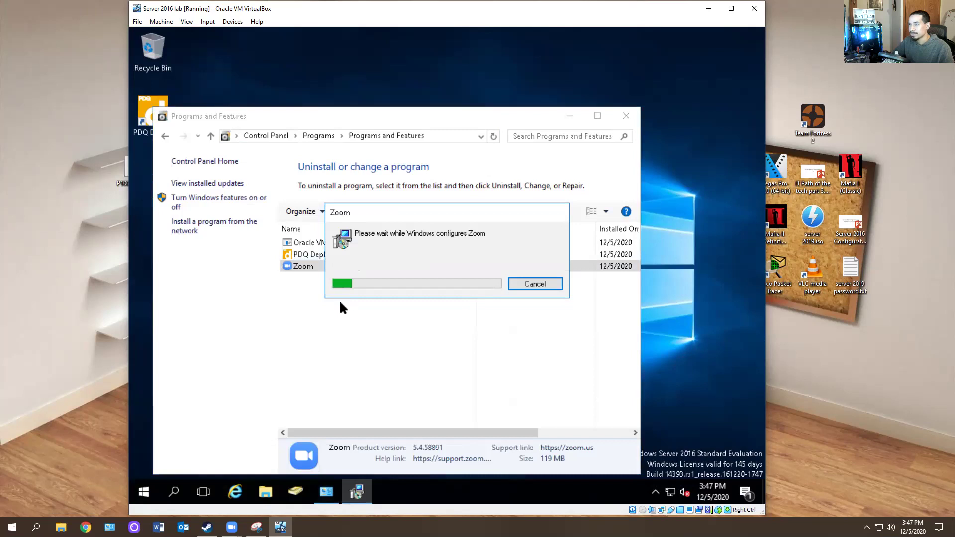
left_click(626, 116)
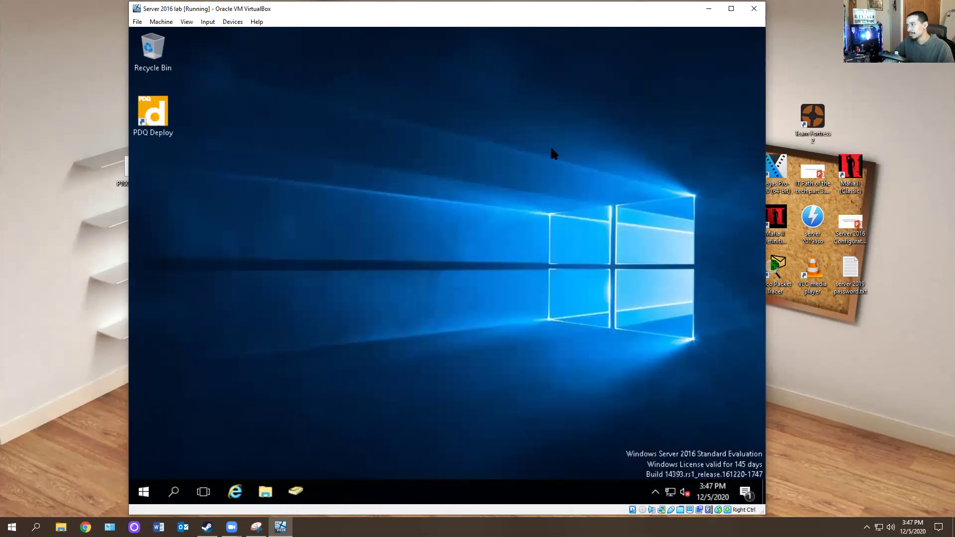
Open the Internet Protocol Version 4 (TCP/IPv4) properties of the server's Ethernet adapter through Control Panel
left_click(146, 492)
type("control")
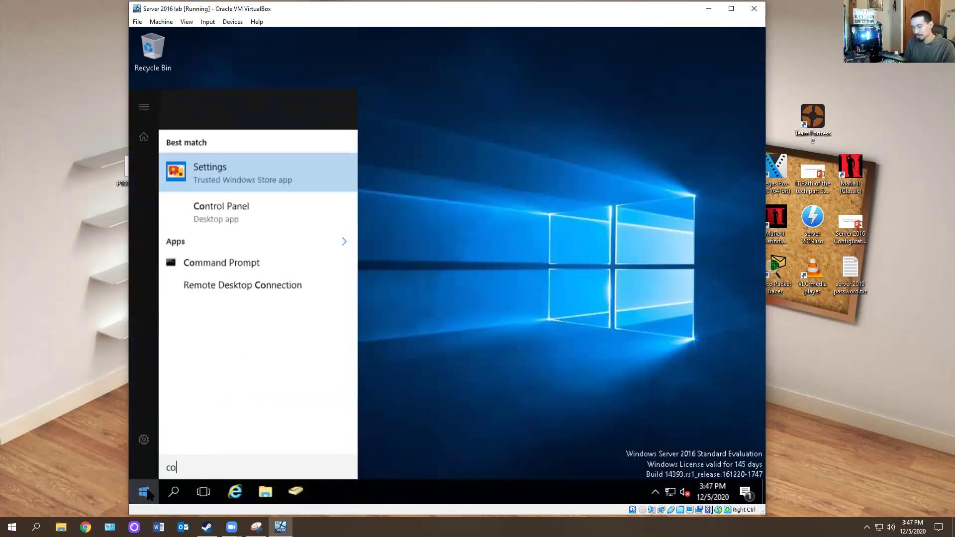
key("Return")
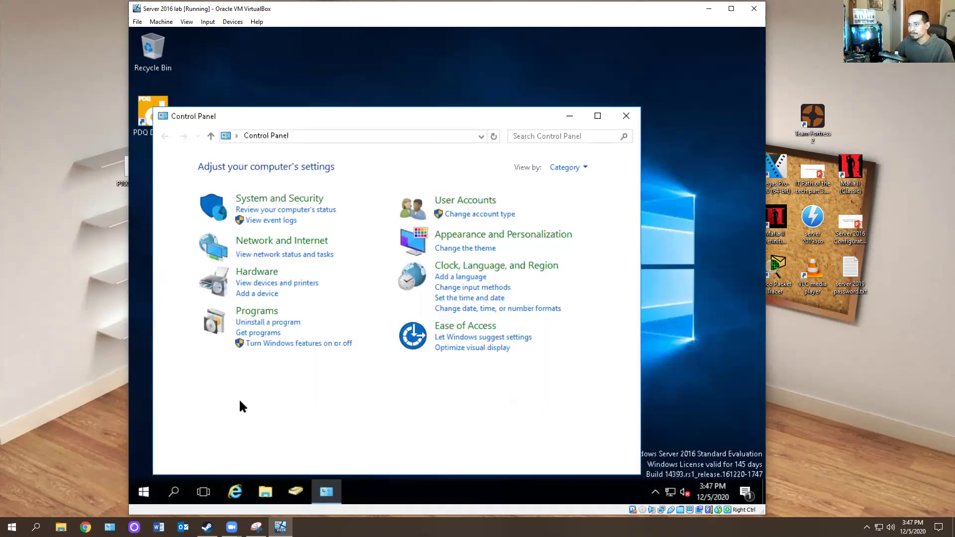
left_click(284, 254)
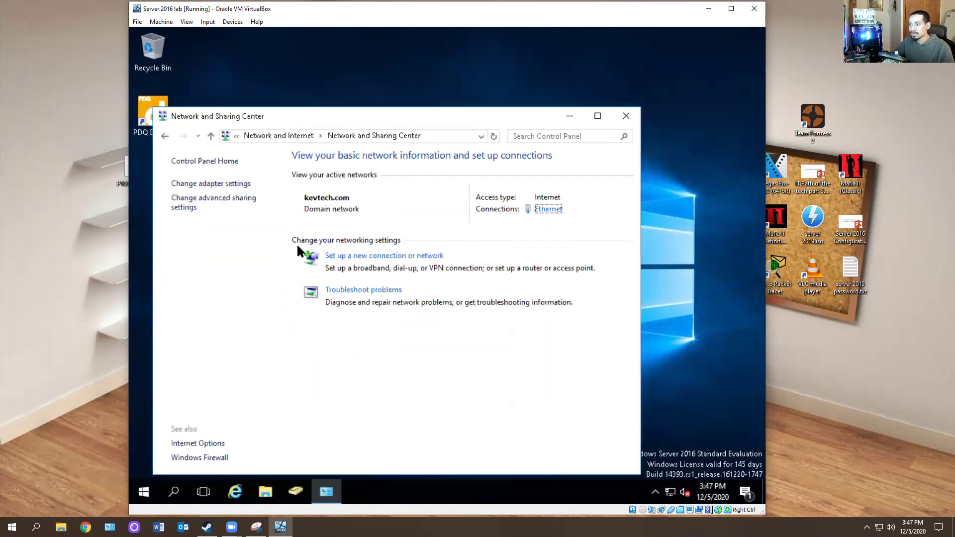
left_click(244, 187)
double_click(227, 192)
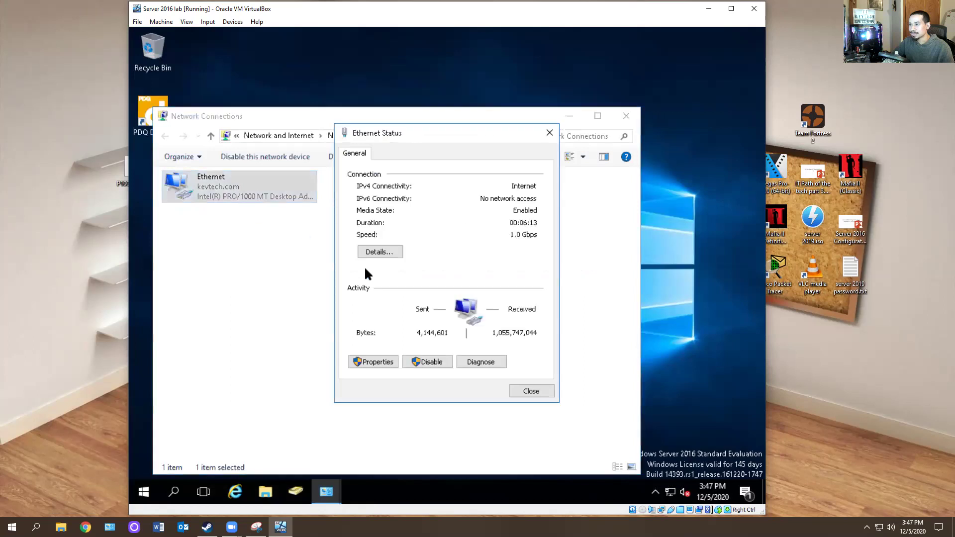
left_click(373, 361)
double_click(474, 277)
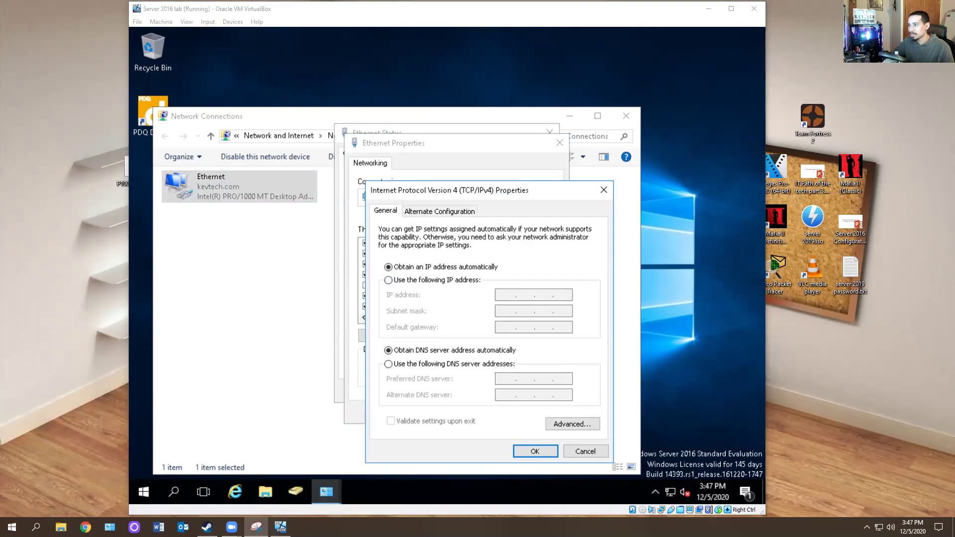
Assign the static IP address 10.1.10.2 with subnet mask 255.0.0.0 and default gateway 10.1.10.1
left_click(522, 290)
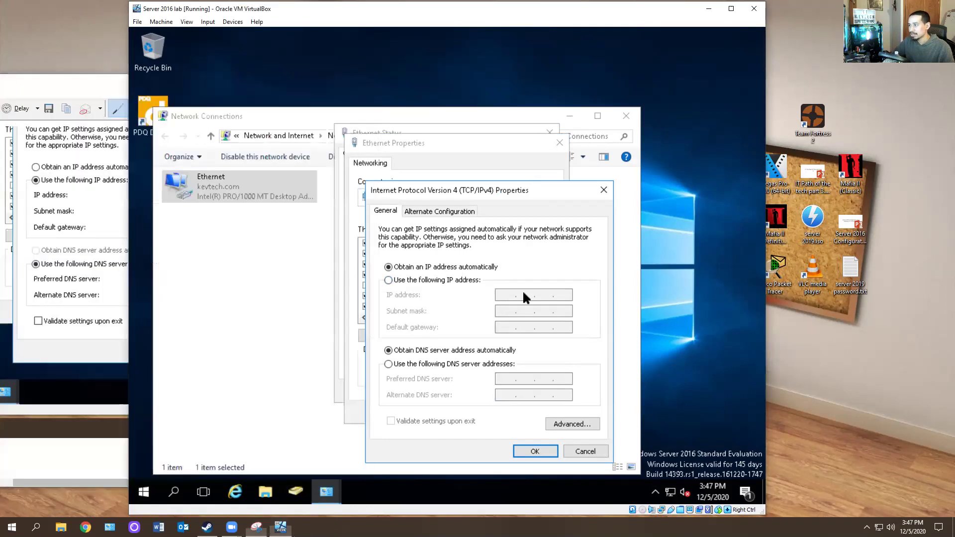
left_click(434, 279)
left_click(43, 75)
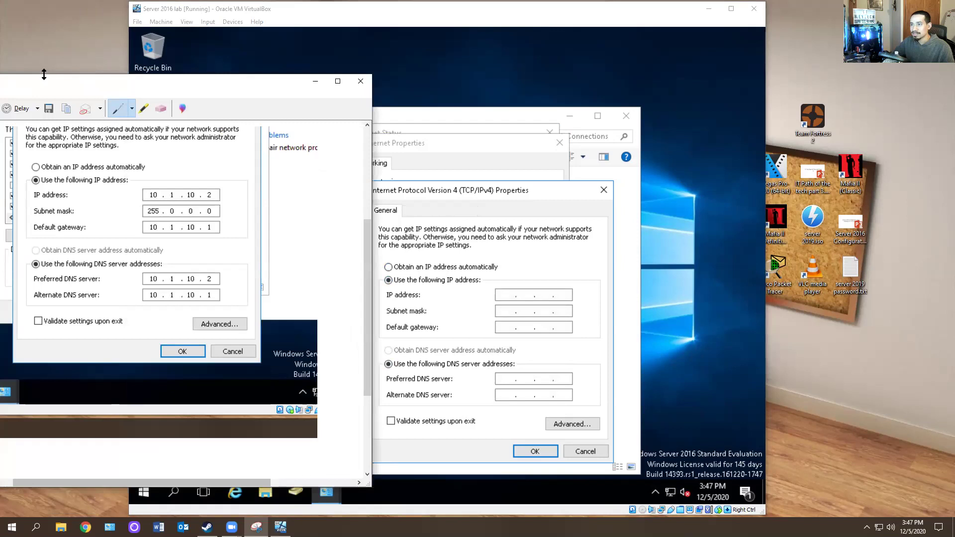
left_click(507, 295)
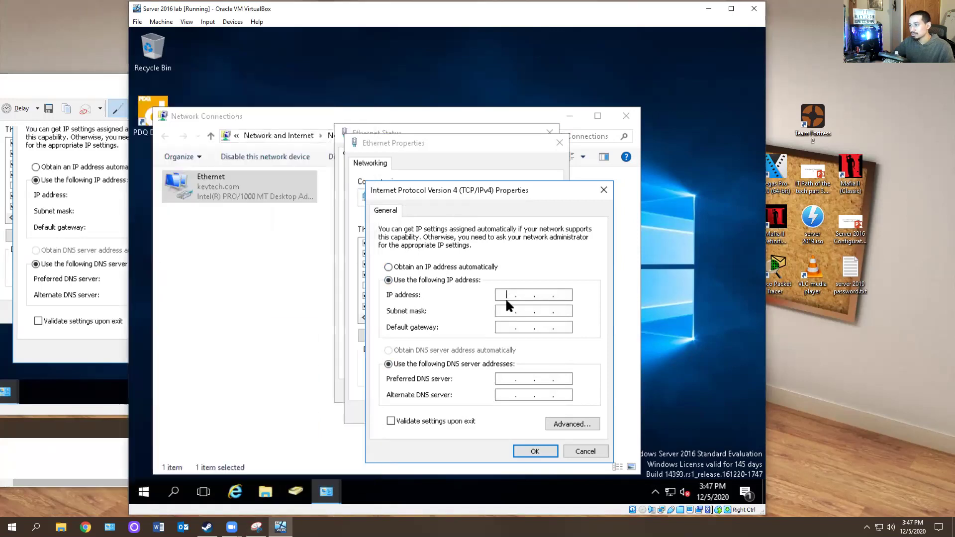
type("110.1")
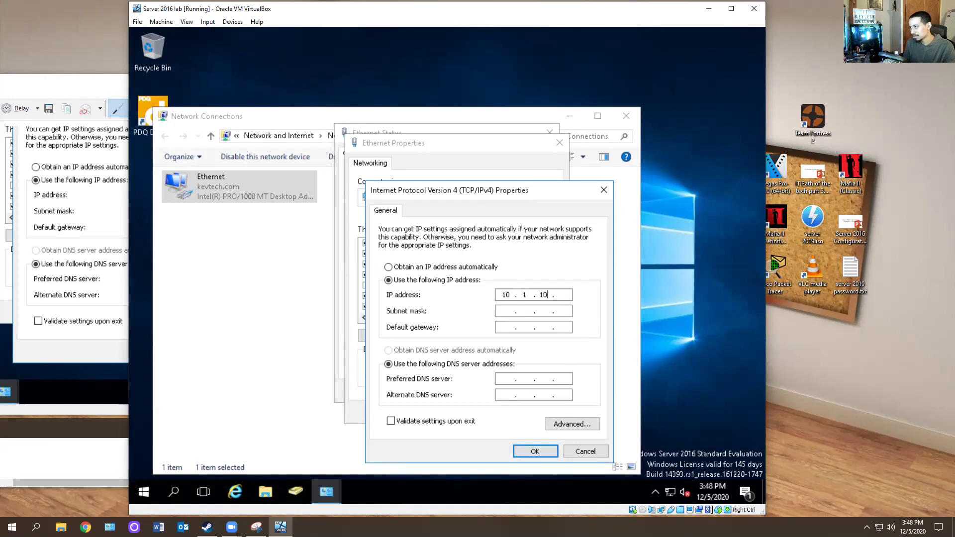
type(".10.2")
key("Tab")
type("10.1")
left_click(51, 181)
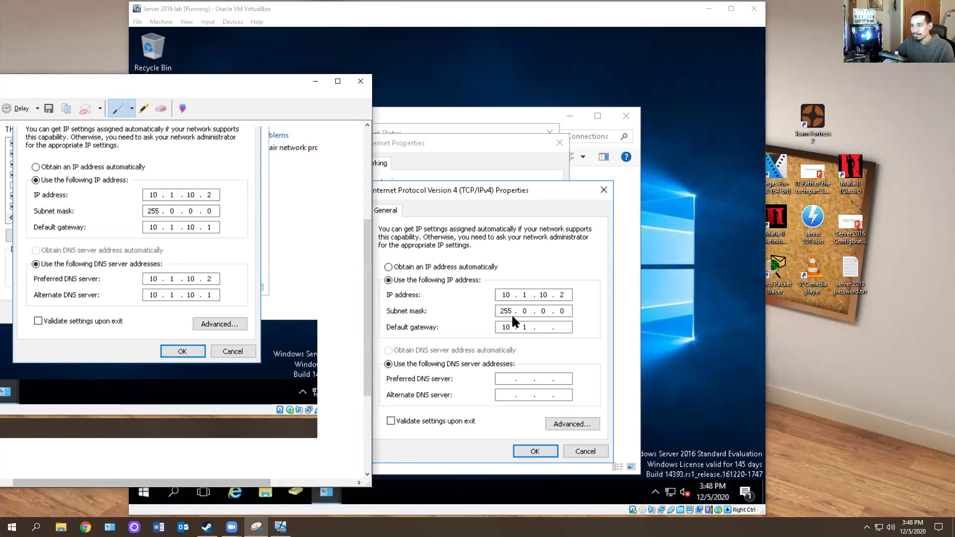
left_click(543, 328)
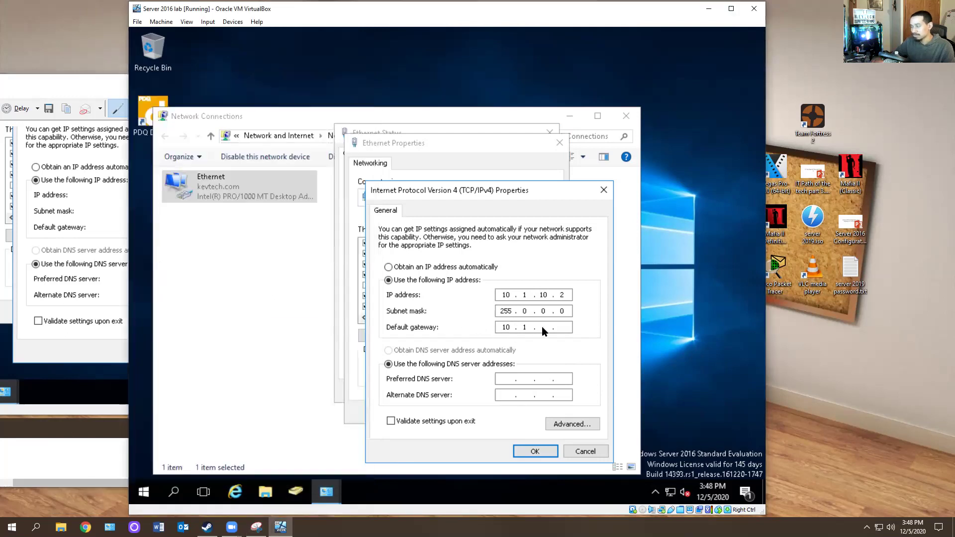
type("10 ")
type(". 10")
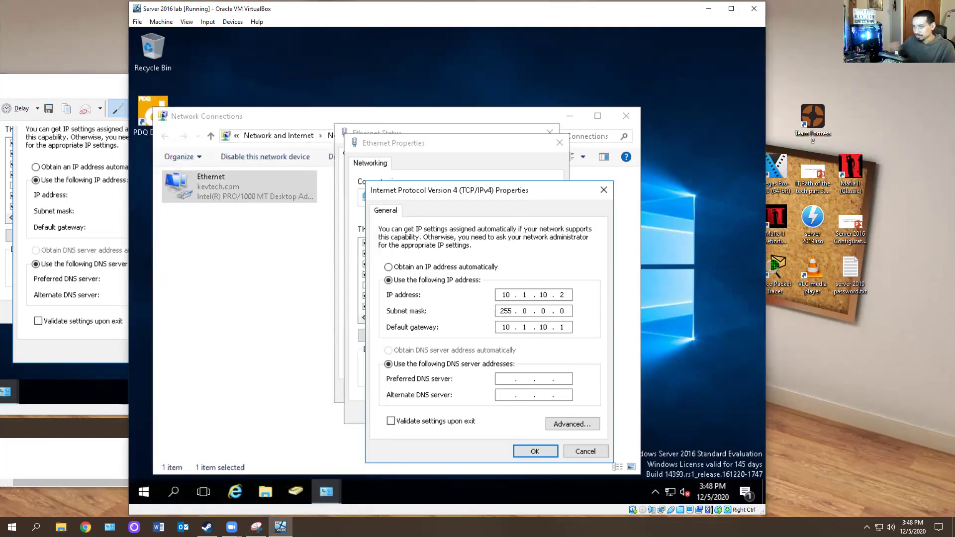
Set the preferred DNS server to 10.1.10.2 and the alternate to 10.1.10.1, and apply the adapter settings
key("alt+Tab")
left_click(499, 376)
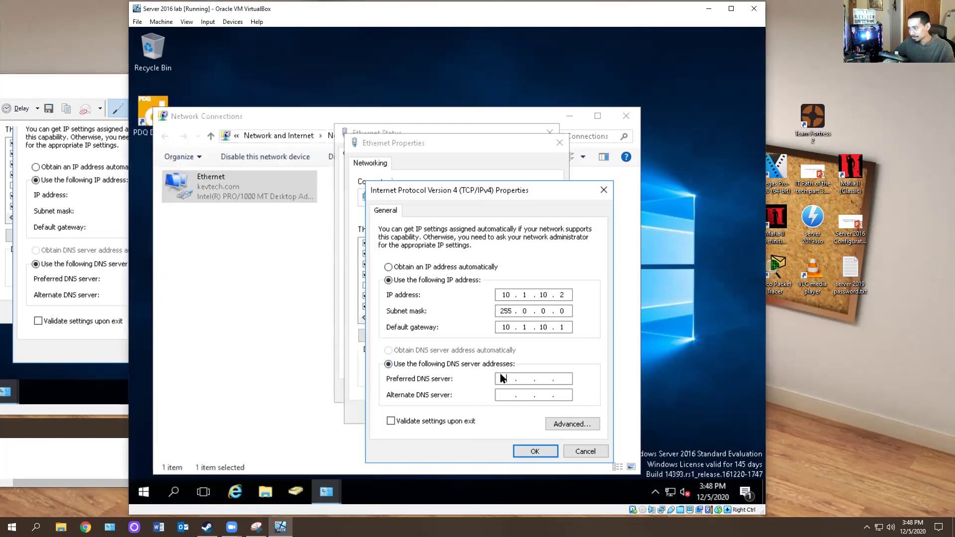
type("10.10")
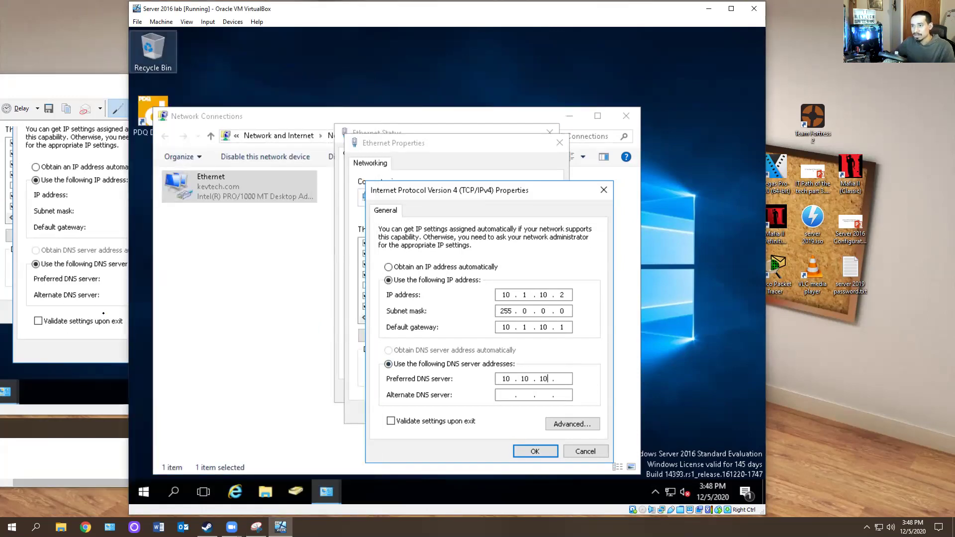
key("alt+Tab")
key("alt+Tab")
type(".")
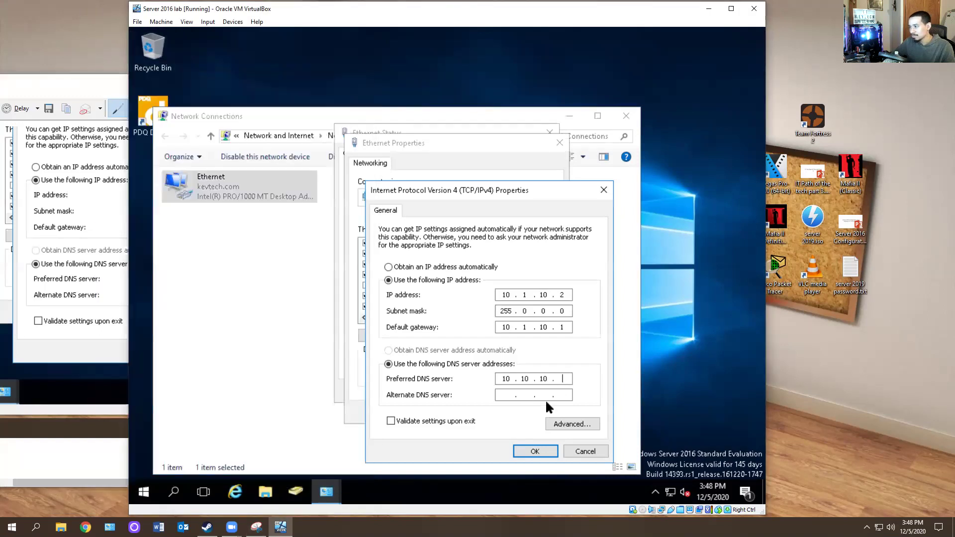
left_click(525, 380)
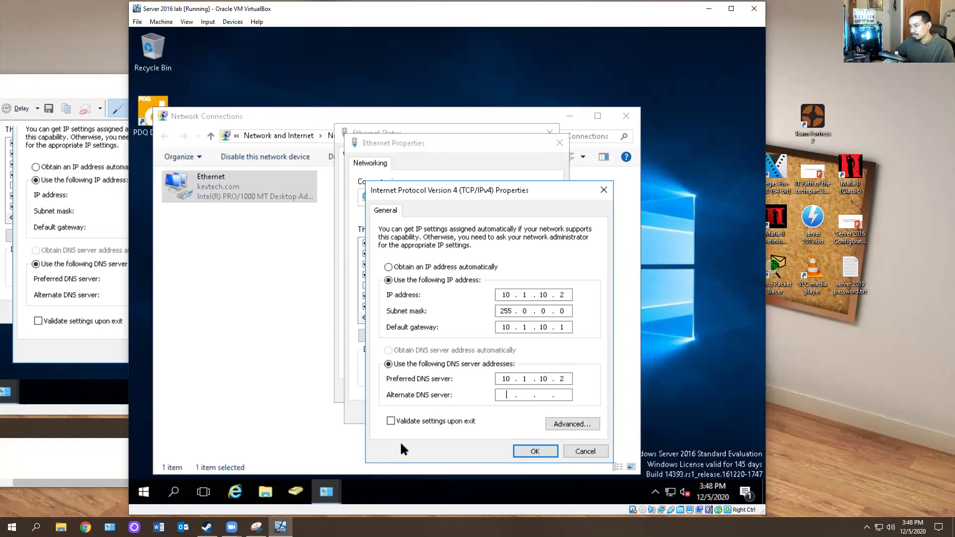
type("10 . 1 . 10 . 1")
left_click(256, 527)
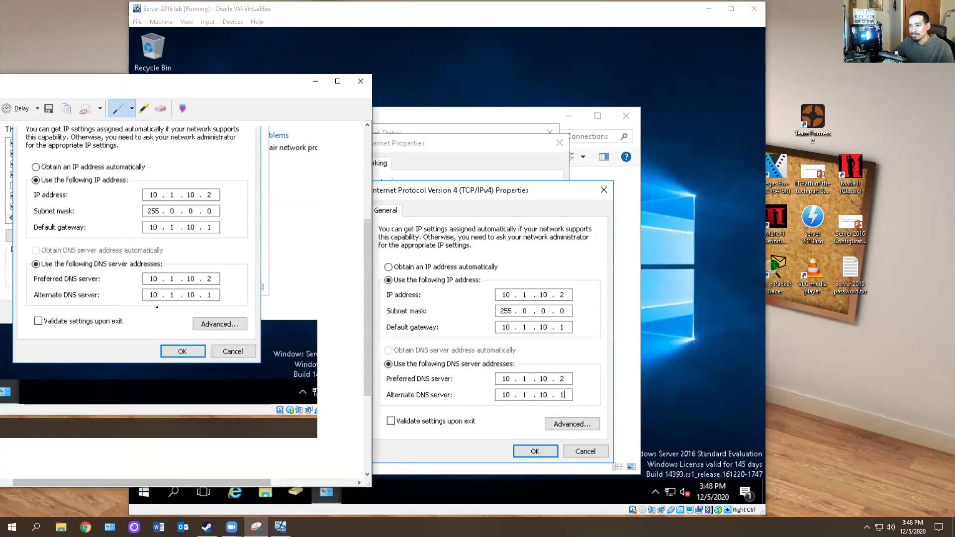
left_click(517, 467)
left_click(525, 455)
left_click(496, 413)
Close the reference screenshot of the IP settings, the Ethernet Status dialog and the Network Connections window
left_click(256, 527)
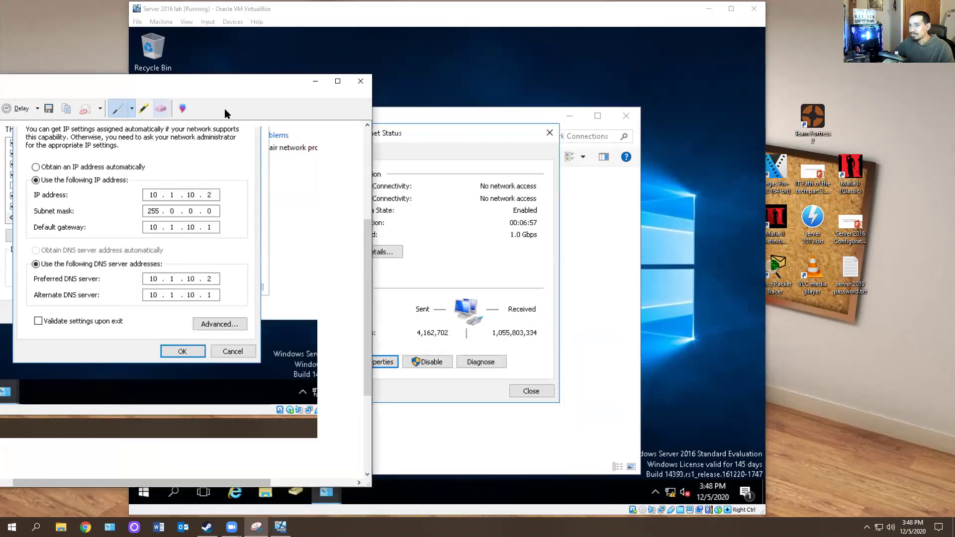
left_click(360, 81)
left_click(233, 296)
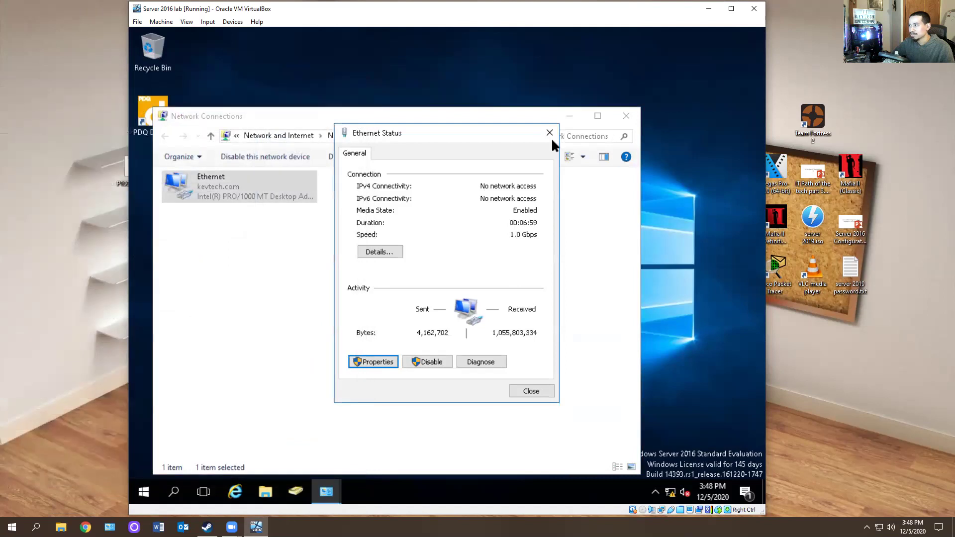
left_click(556, 132)
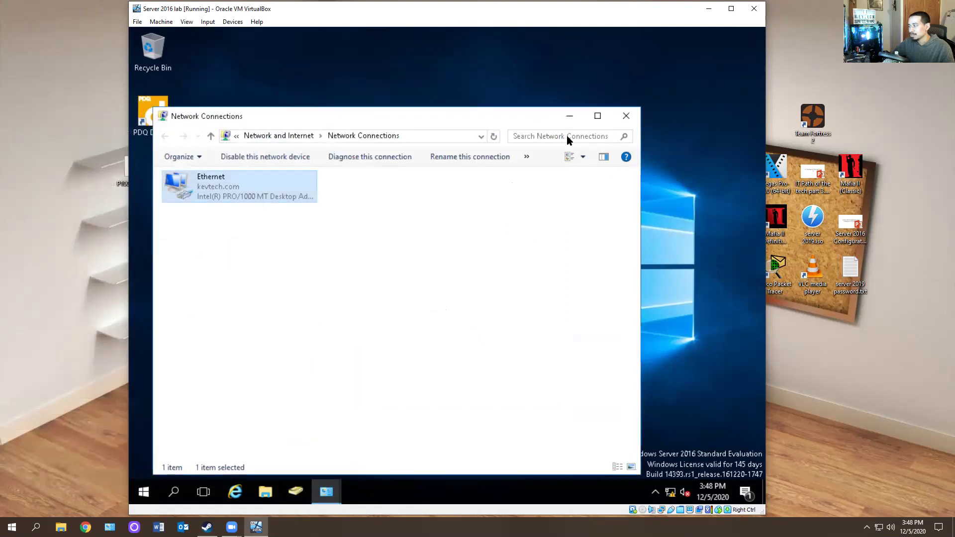
left_click(627, 115)
left_click(627, 116)
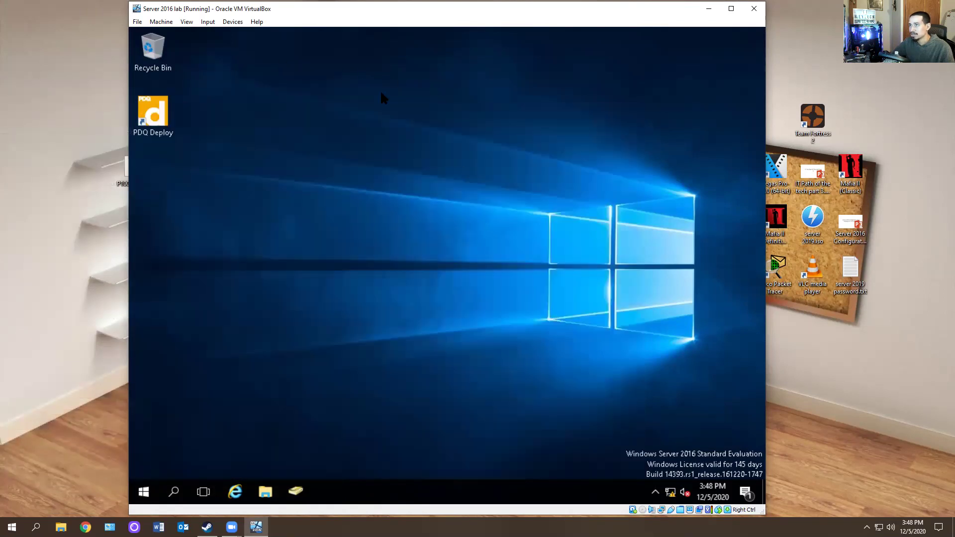
Attach the virtual machine's network Adapter 1 to the Host-only Adapter in the VirtualBox network settings
left_click(221, 22)
mouse_move(262, 57)
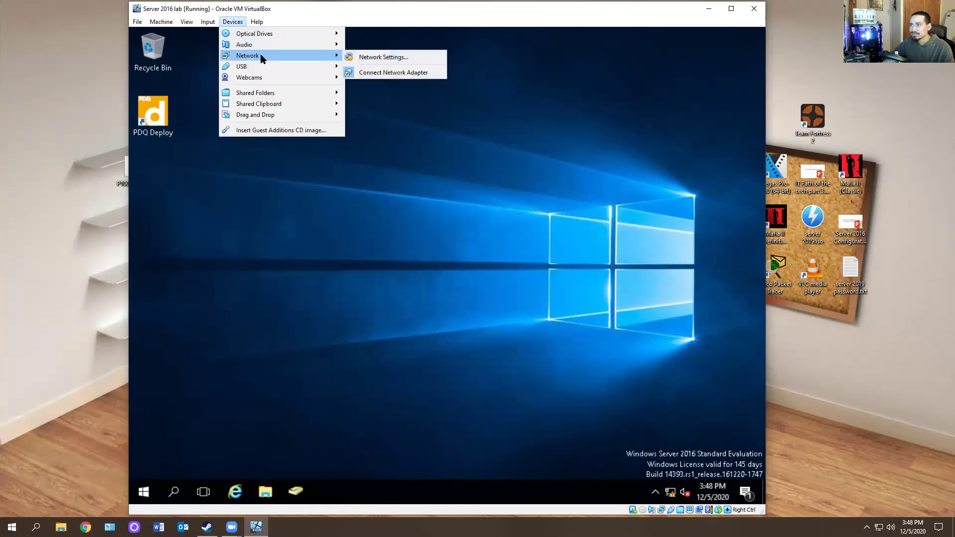
left_click(368, 57)
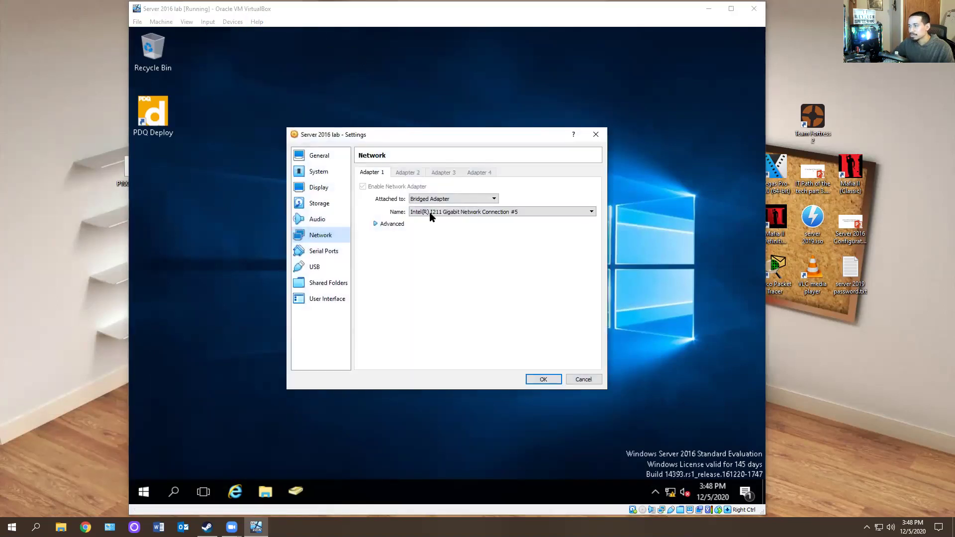
left_click(432, 200)
left_click(426, 233)
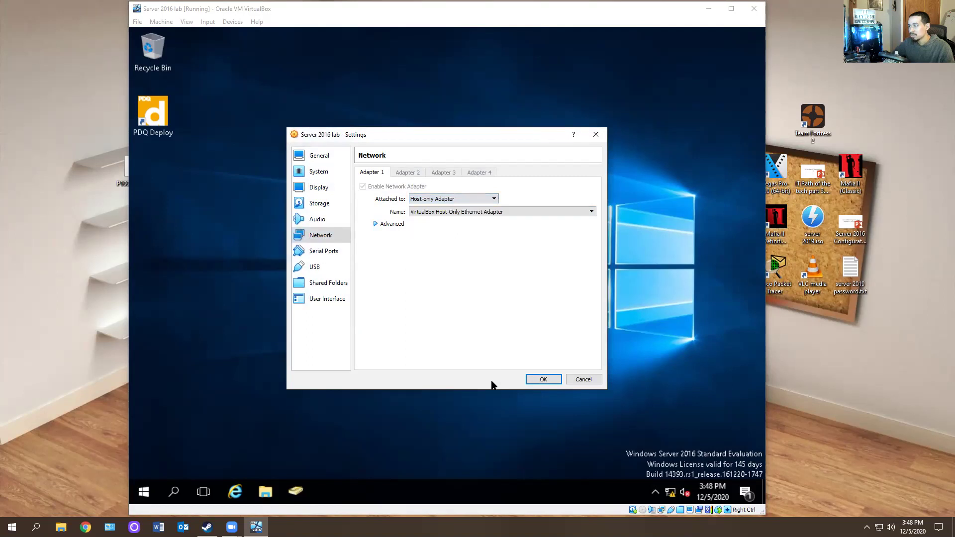
left_click(542, 380)
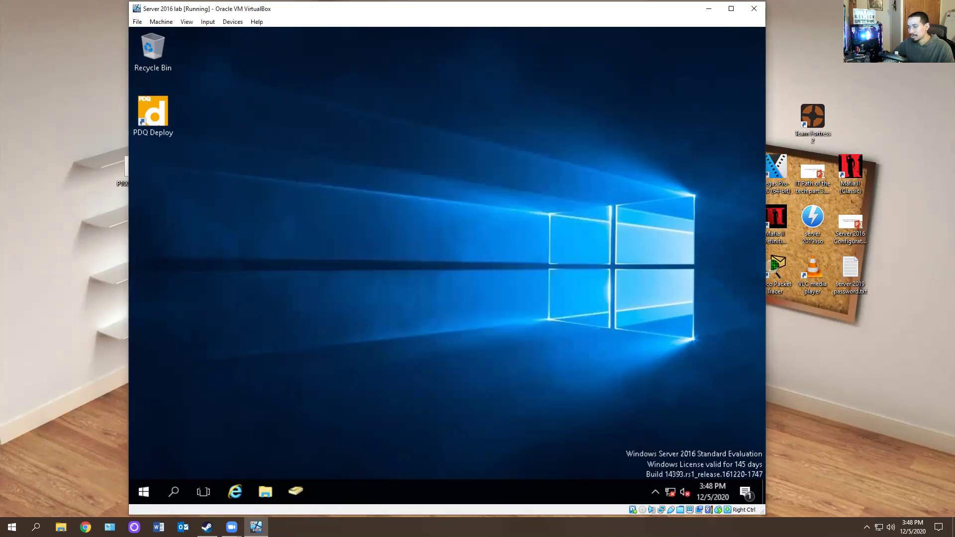
Ping kevtech.com from a Command Prompt to test the domain connection, and close the prompt
left_click(144, 492)
type("cmd")
key("Return")
type("p")
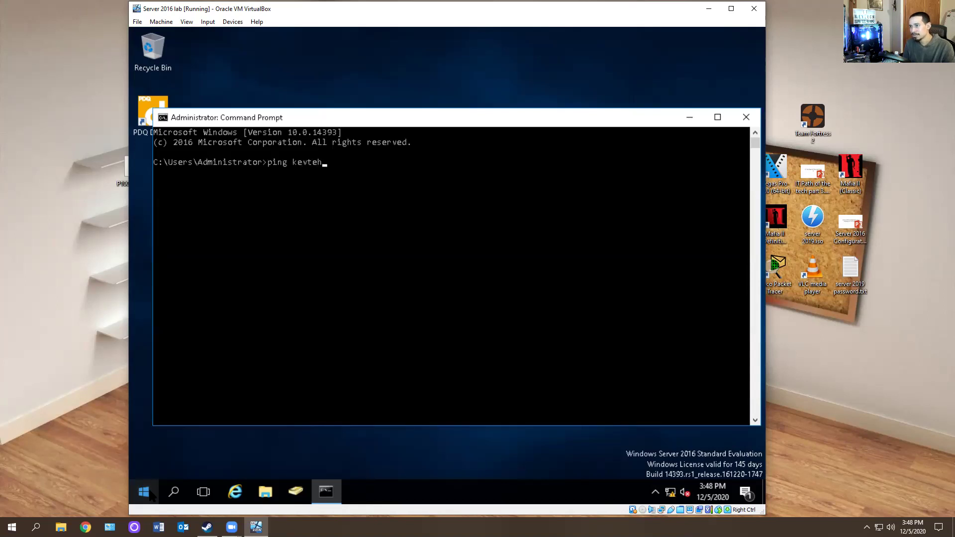
type("ing kevtech.comm")
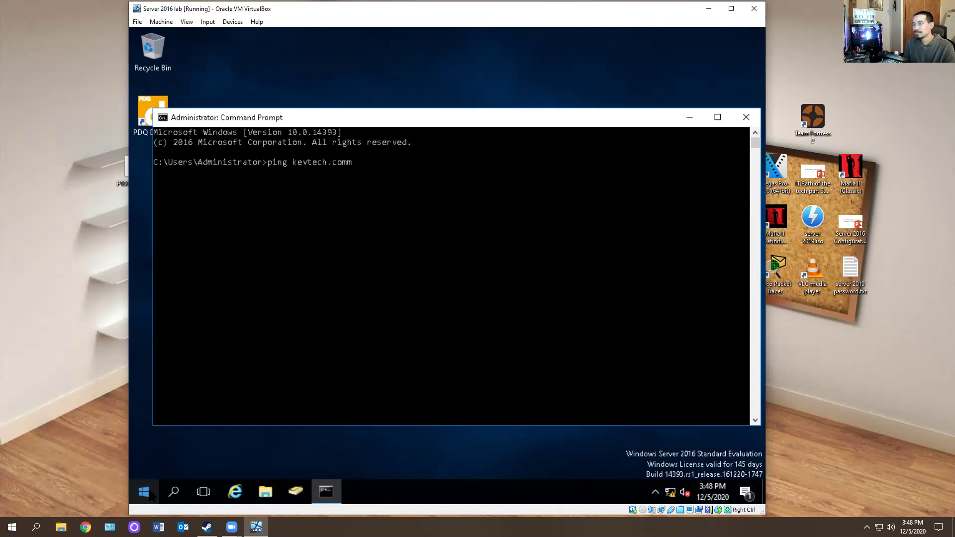
key("Return")
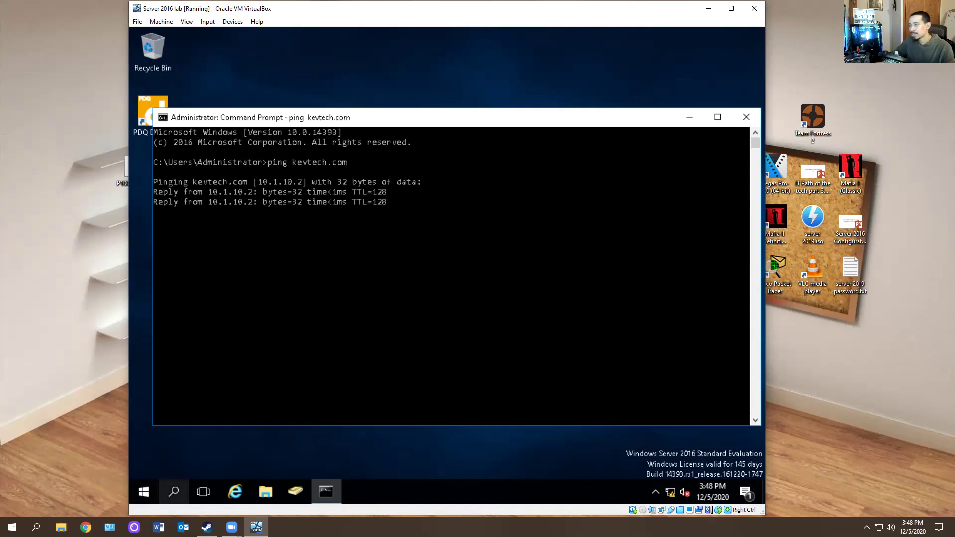
left_click(745, 118)
Launch PDQ Deploy and start a one-time deployment of the Zoom Client 5.4.58891 package
double_click(152, 117)
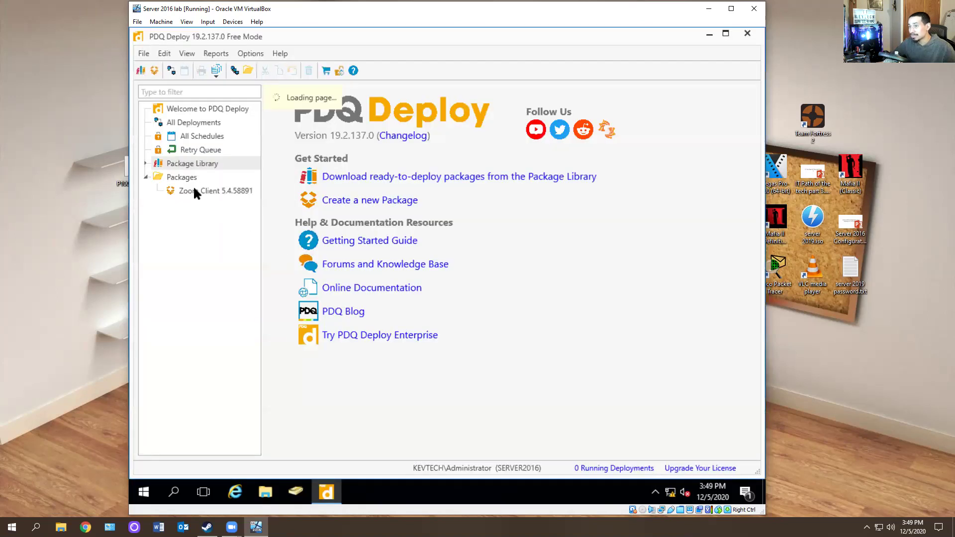
left_click(194, 192)
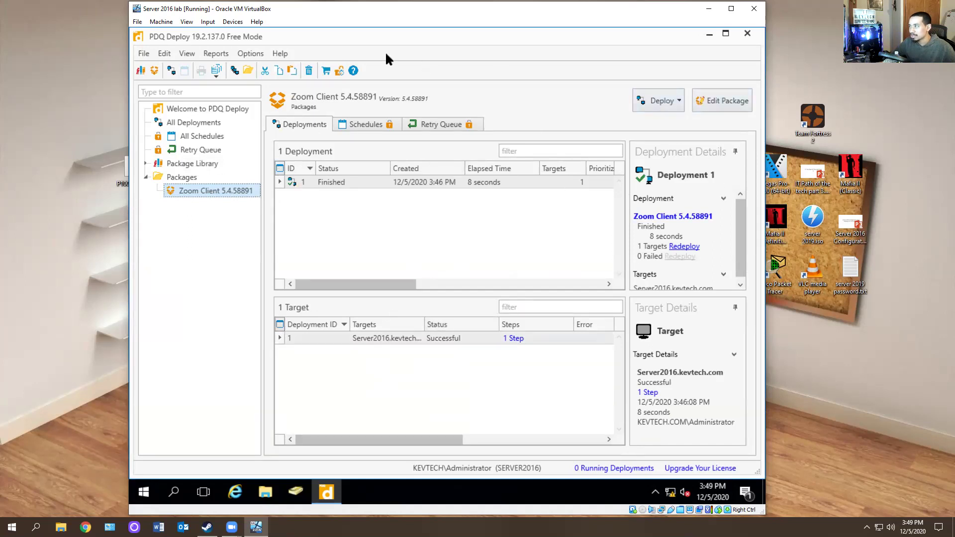
double_click(375, 38)
left_click(724, 106)
left_click(682, 128)
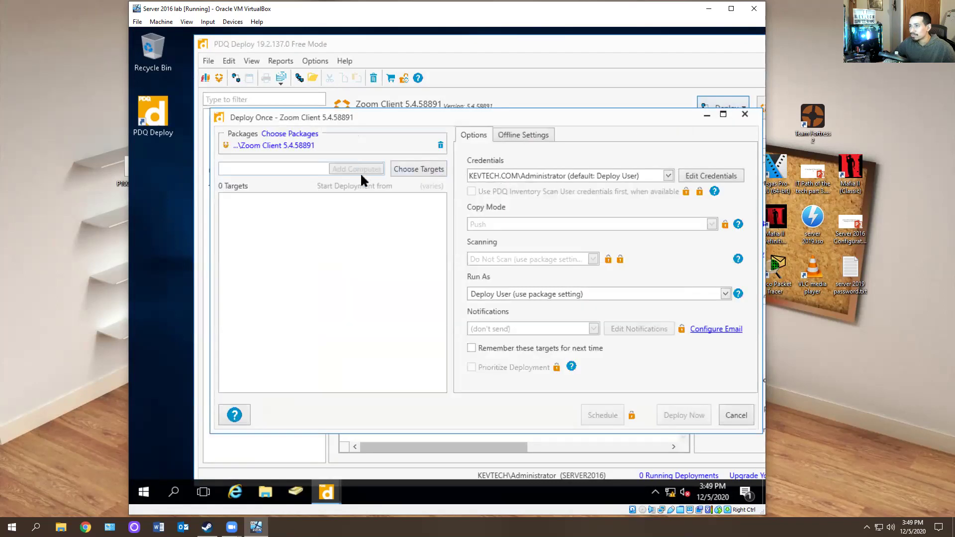
Add the Active Directory computer SERVER2016 as the target, deploy the package immediately, and select the Zoom shortcut on the desktop
left_click(417, 170)
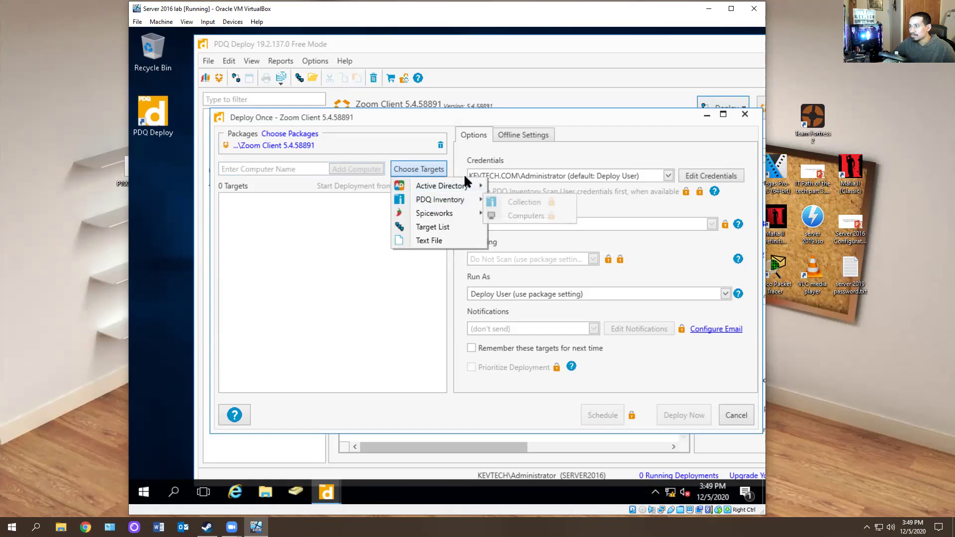
mouse_move(461, 181)
left_click(525, 201)
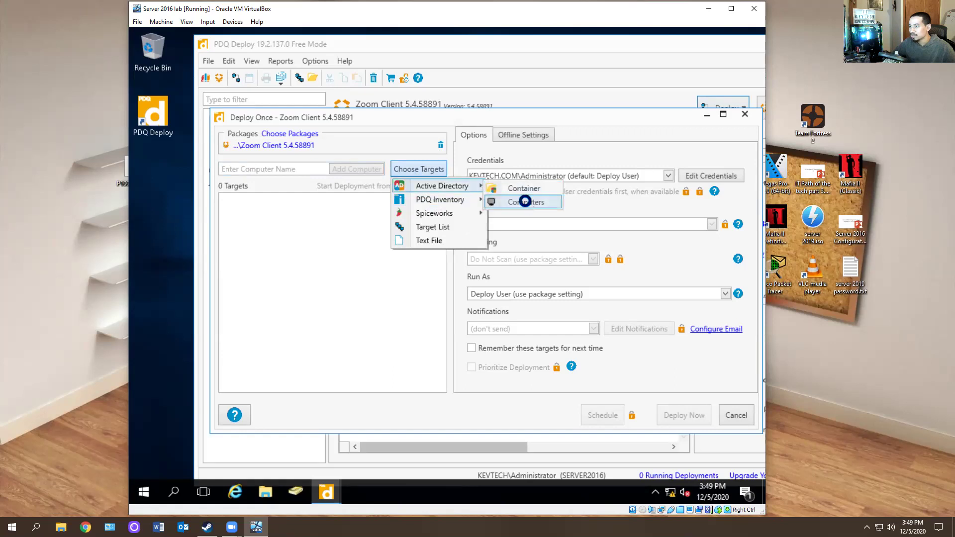
left_click(417, 253)
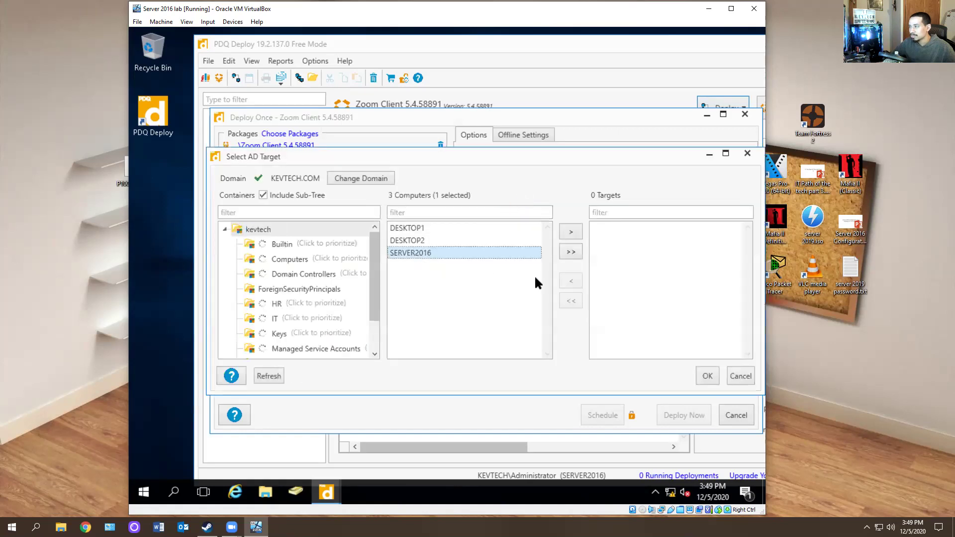
left_click(572, 232)
left_click(706, 376)
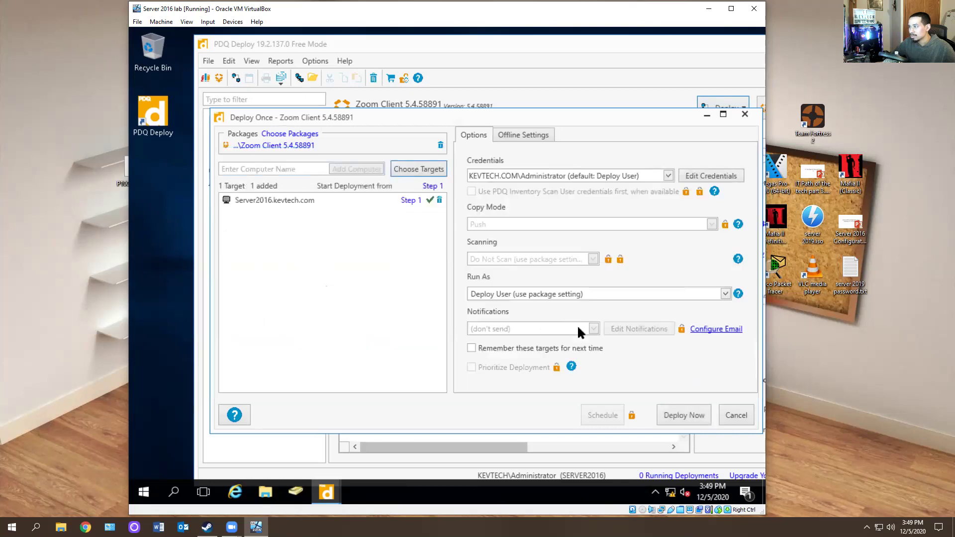
left_click(679, 415)
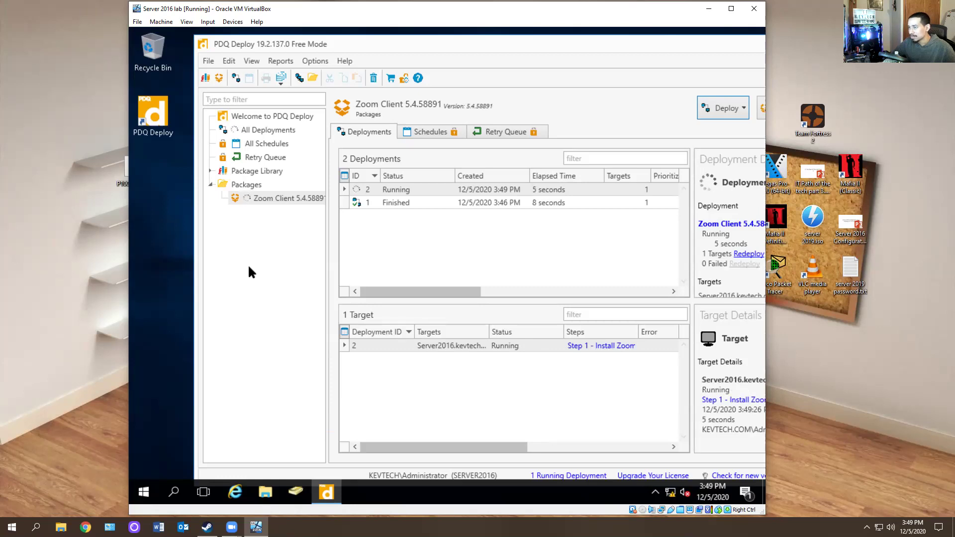
left_click(157, 177)
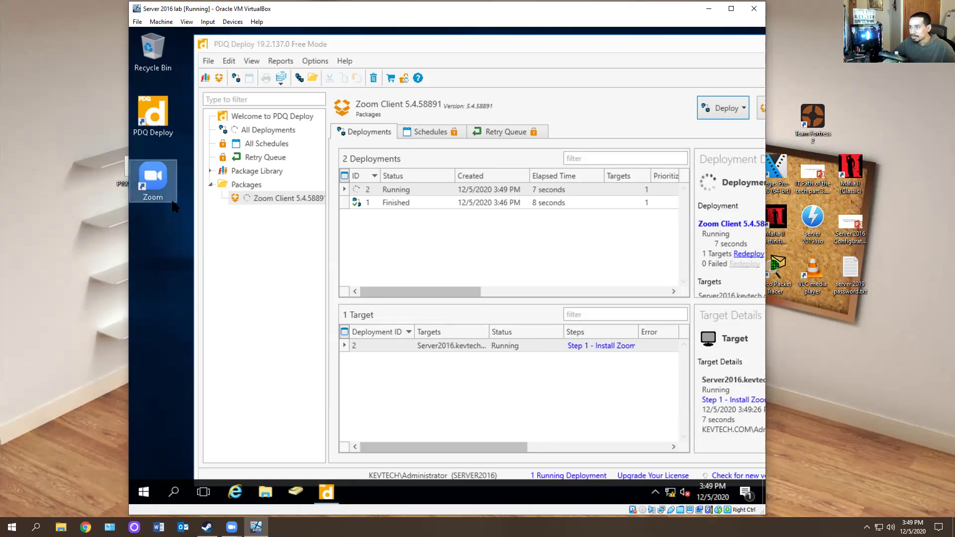
Uninstall Zoom from the server through Control Panel's Programs and Features, and close the window
left_click(143, 493)
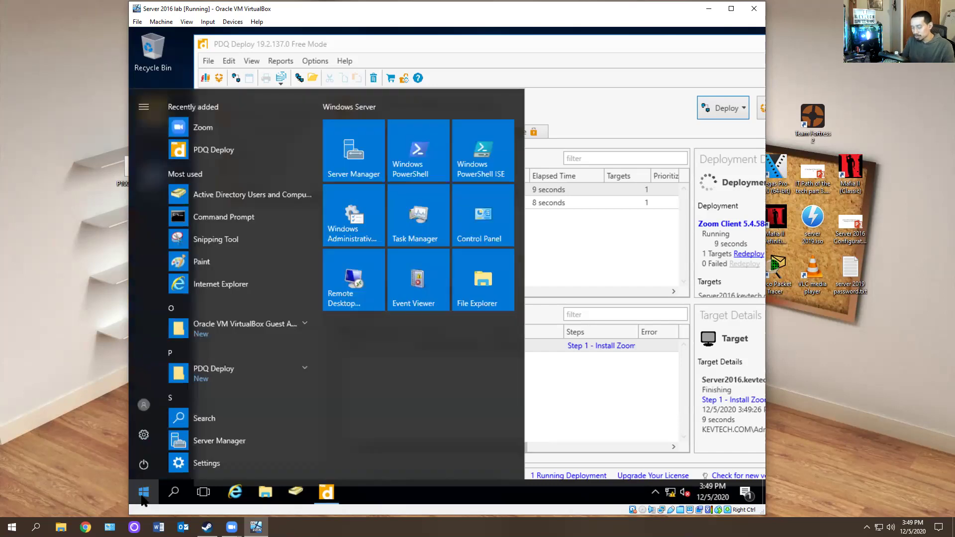
type("contr")
key("Return")
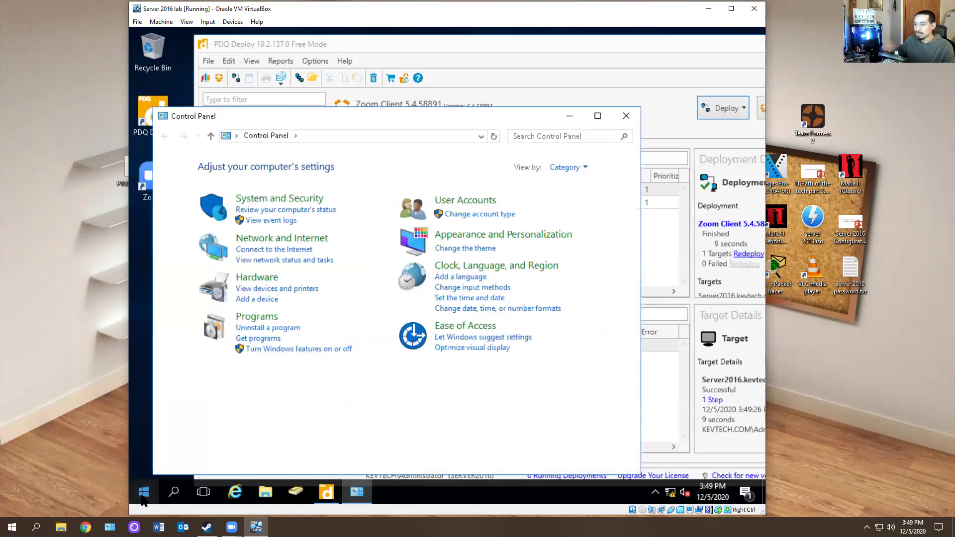
left_click(280, 329)
left_click(318, 266)
left_click(341, 211)
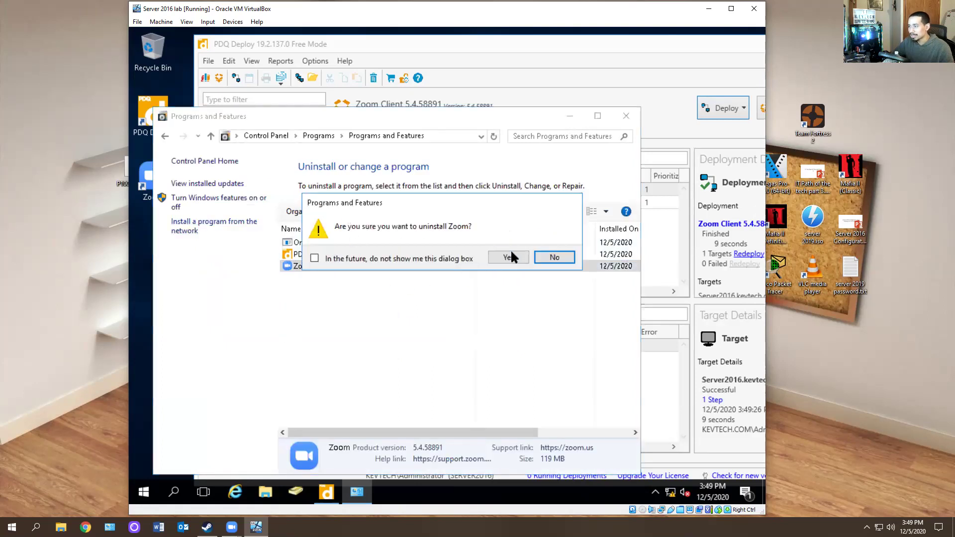
left_click(508, 257)
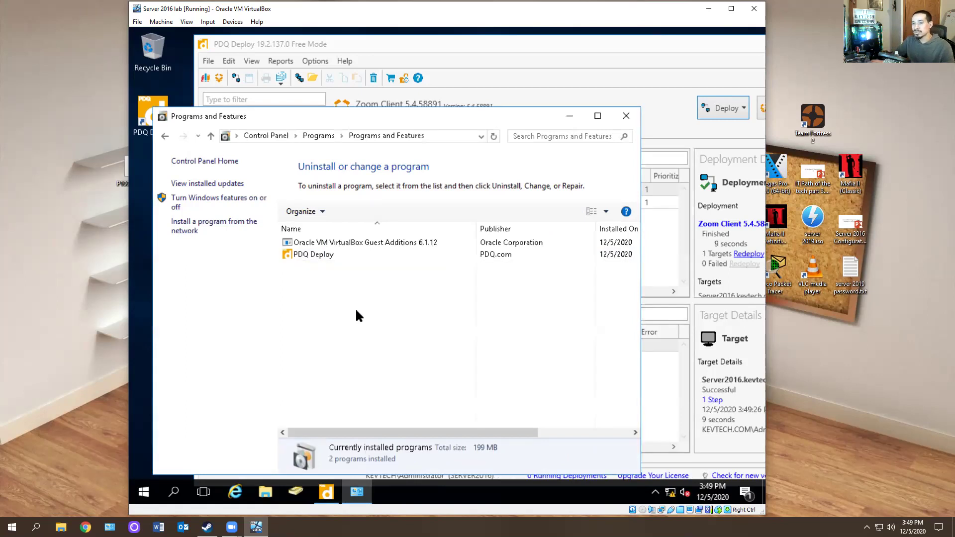
left_click(625, 117)
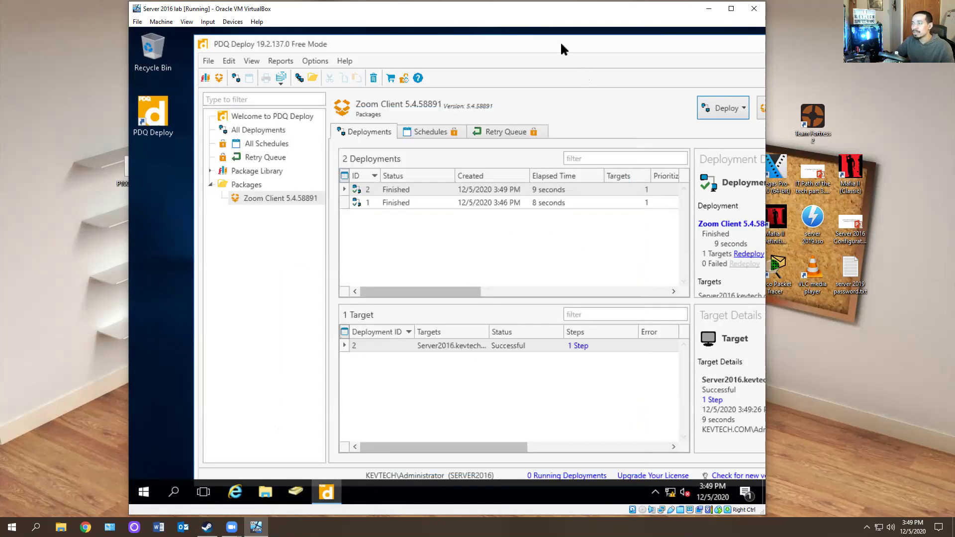
Close PDQ Deploy and shut down the Windows Server 2016 virtual machine
left_click_drag(555, 45, 486, 59)
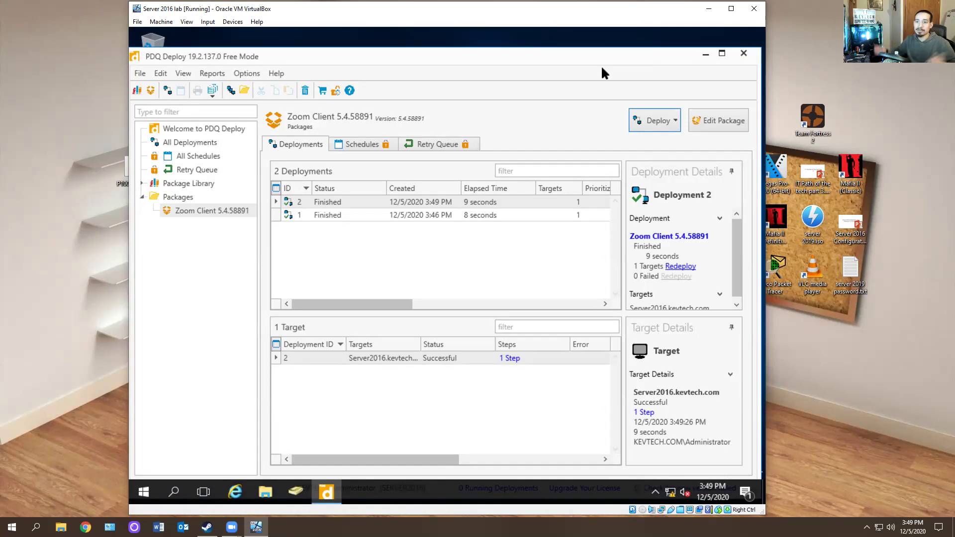
left_click(744, 53)
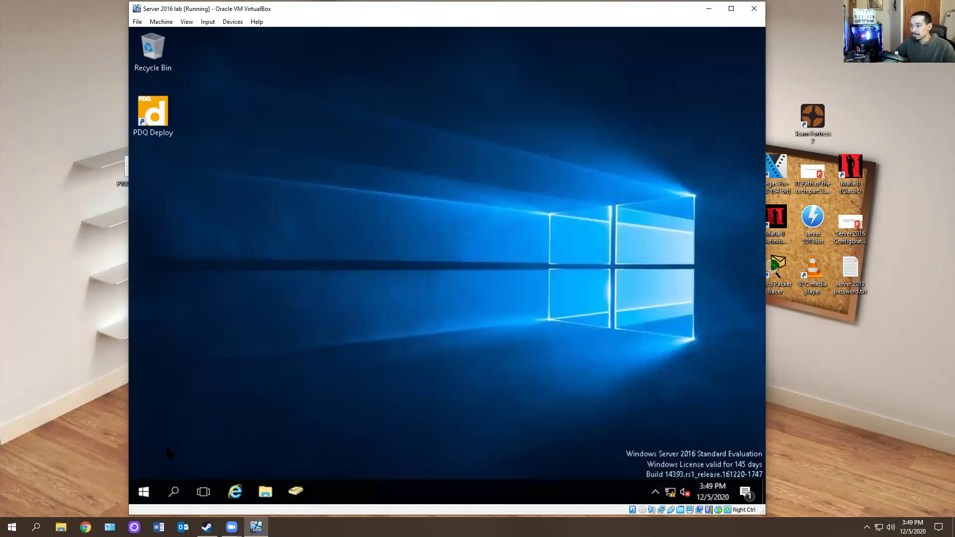
right_click(144, 491)
mouse_move(251, 452)
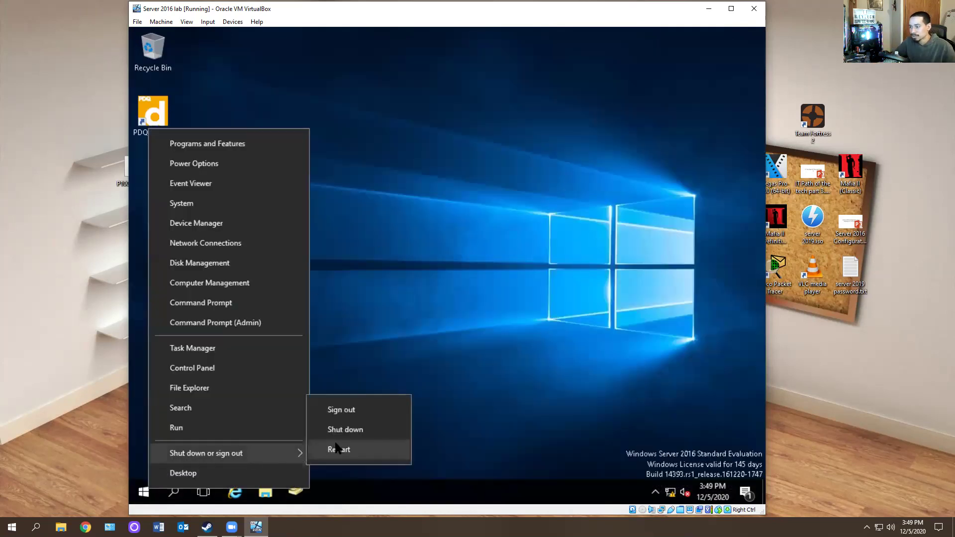
left_click(329, 429)
left_click(331, 465)
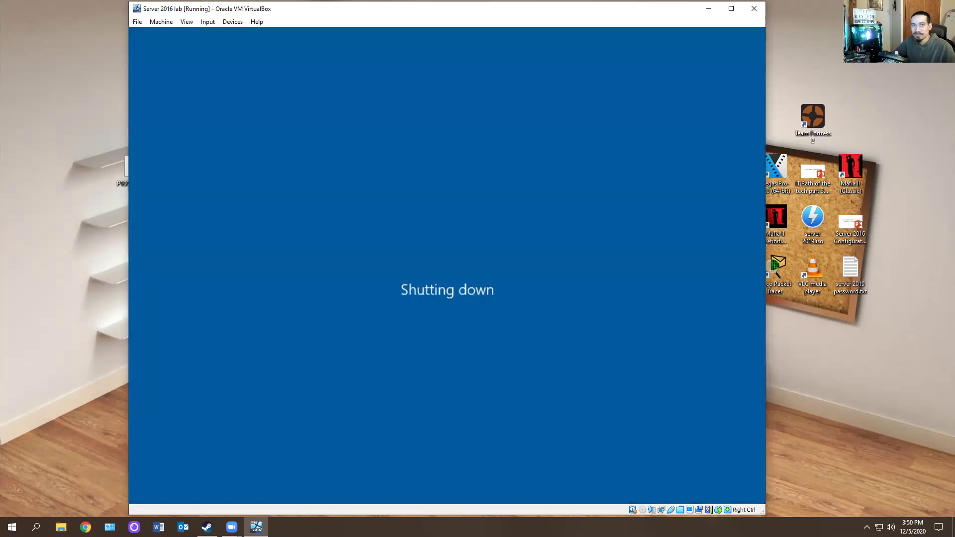